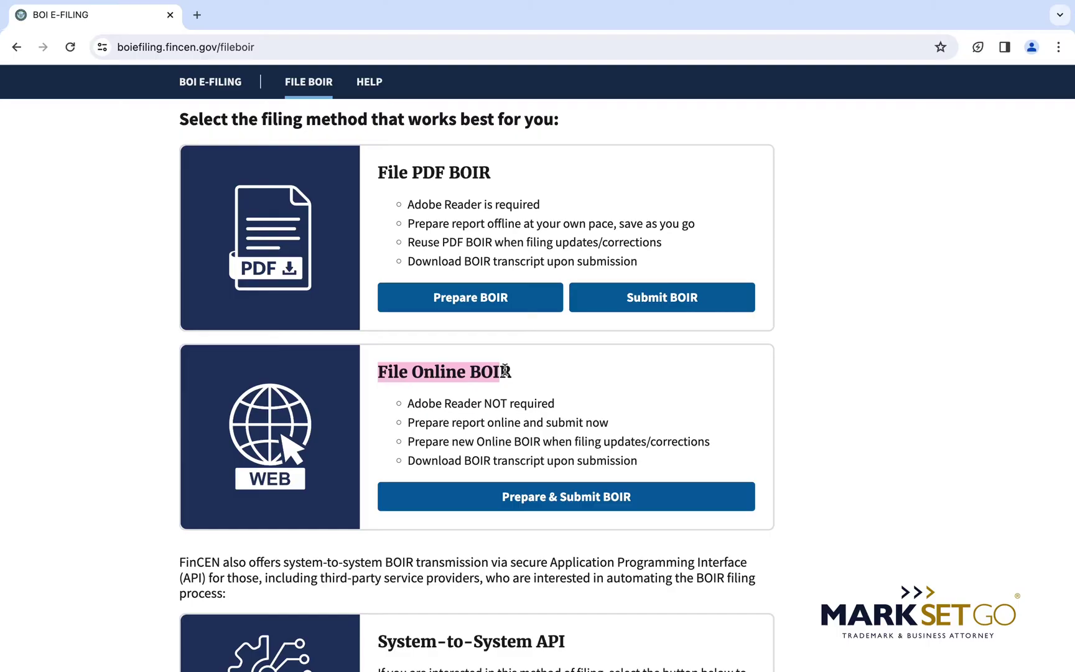
Scroll to the File Online BOIR option and start preparing the BOIR online.
scroll(506, 371, "down", 2)
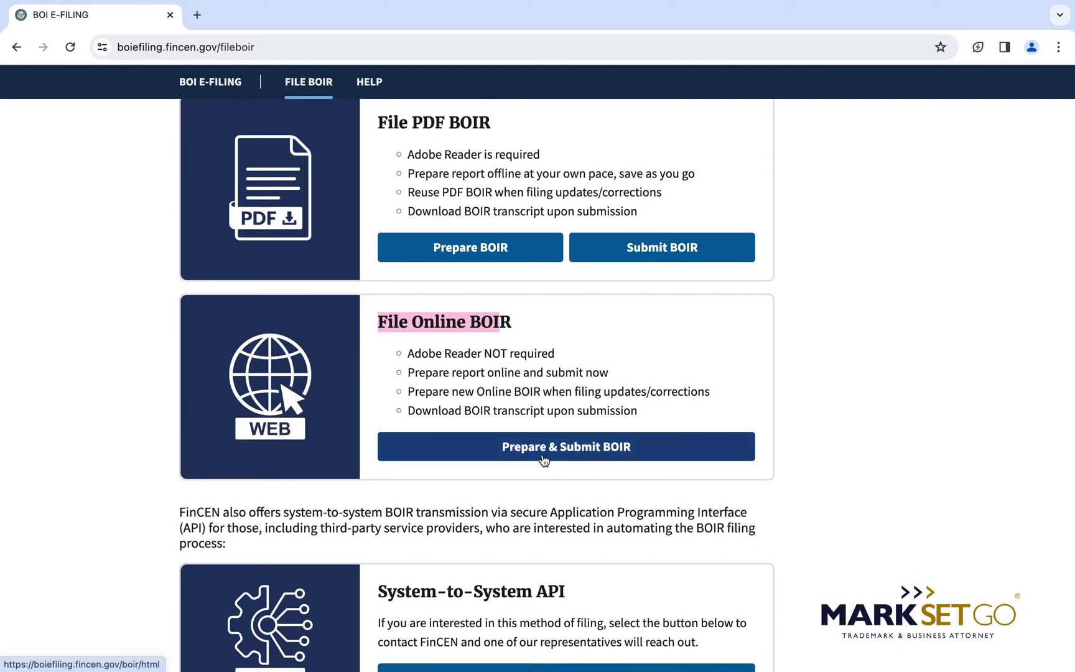
left_click(543, 459)
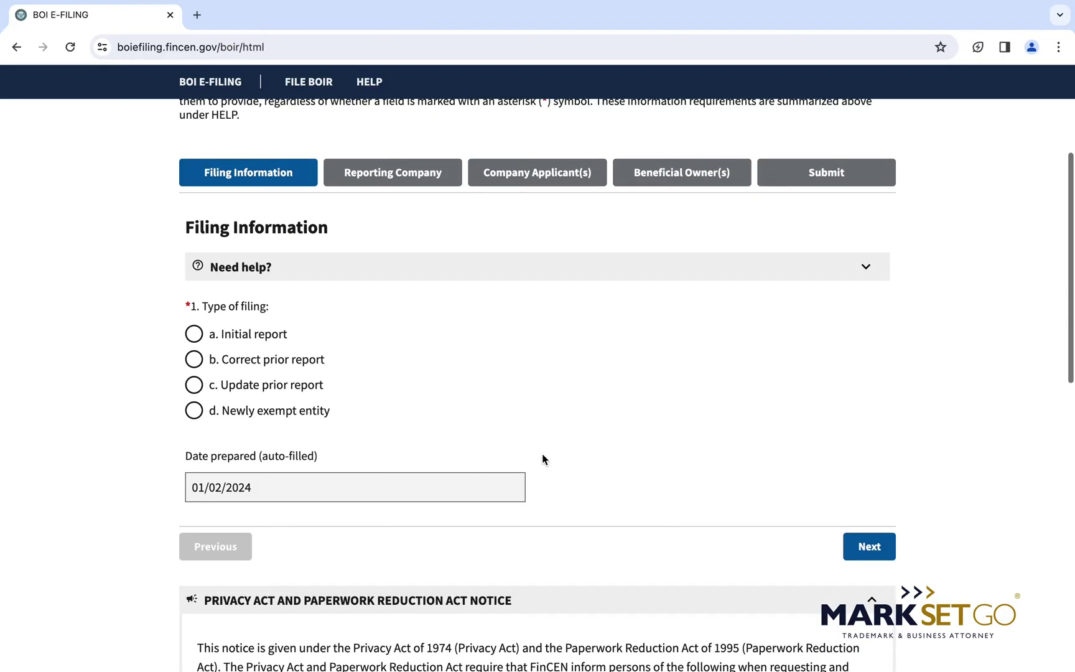
Mark the type of filing as 'a. Initial report'.
scroll(542, 460, "down", 2)
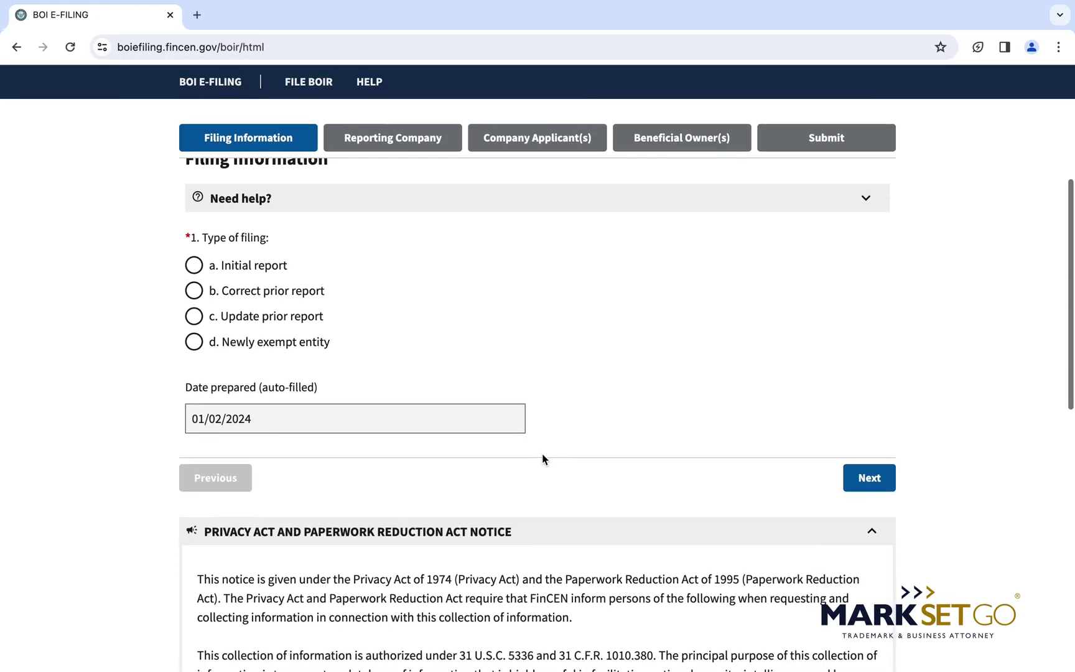
left_click(194, 266)
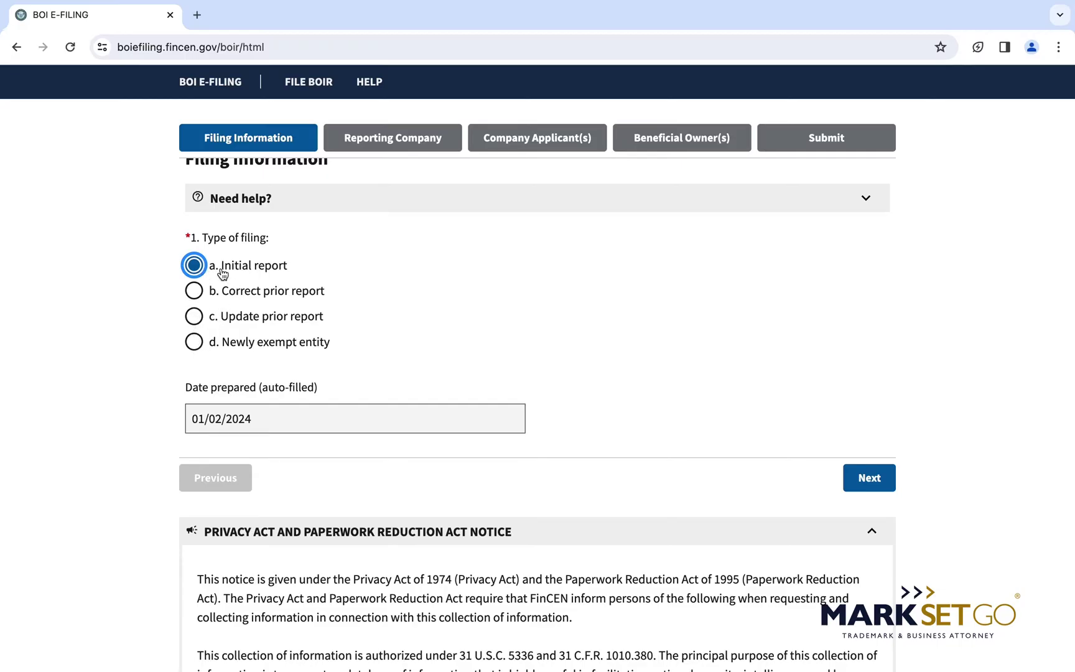
mouse_move(222, 274)
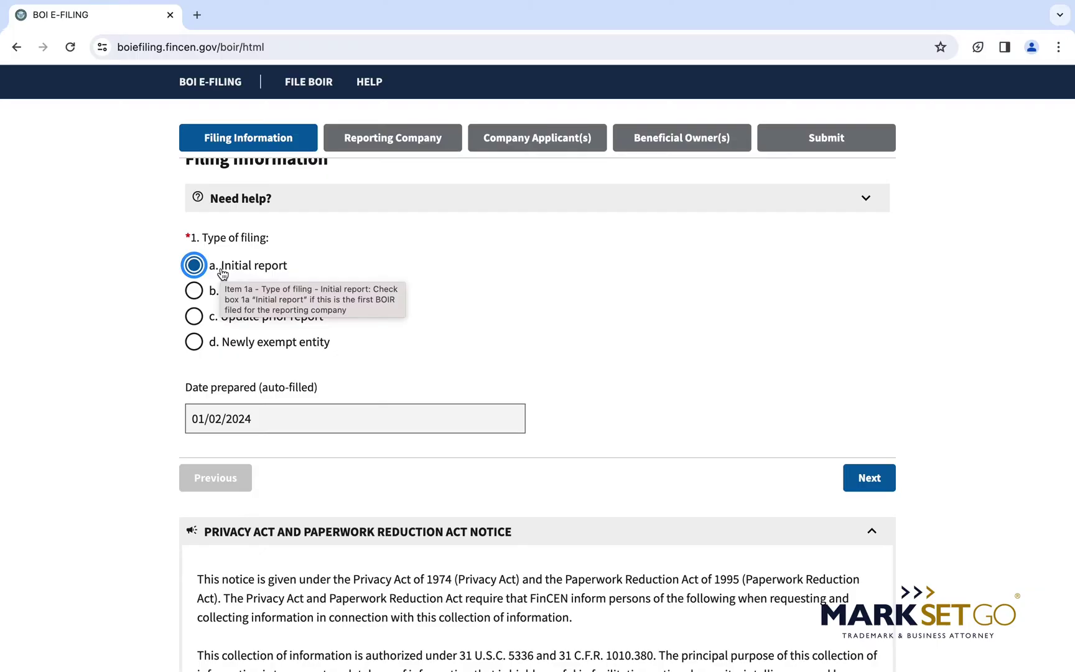
Review the Filing Information page and continue to the Reporting Company step.
scroll(223, 274, "down", 2)
left_click_drag(191, 305, 275, 309)
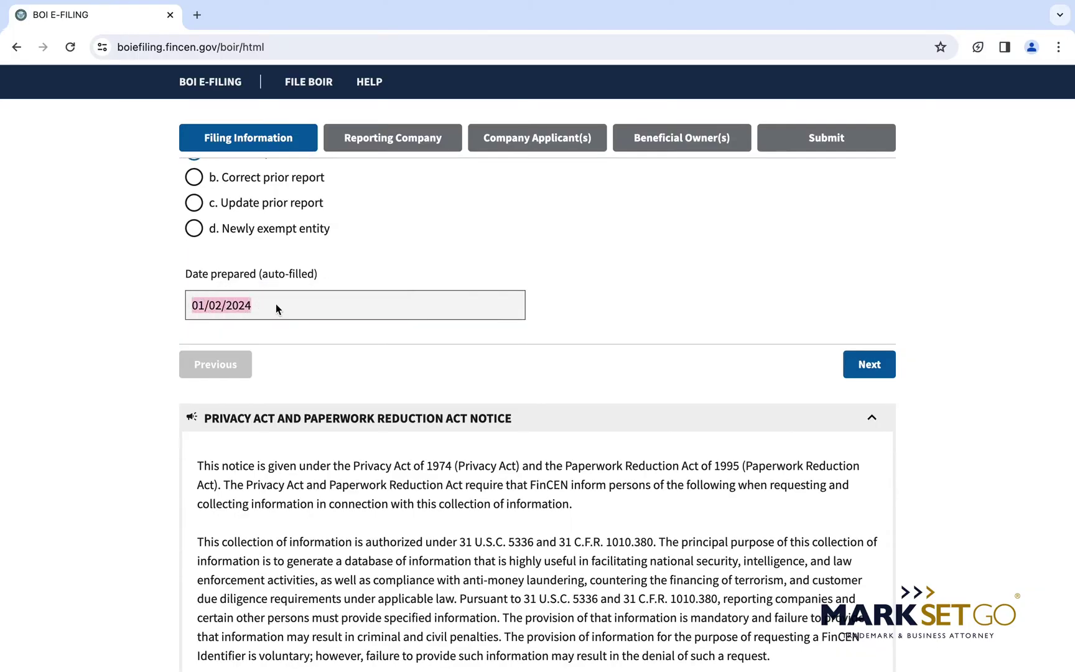
scroll(275, 307, "down", 1)
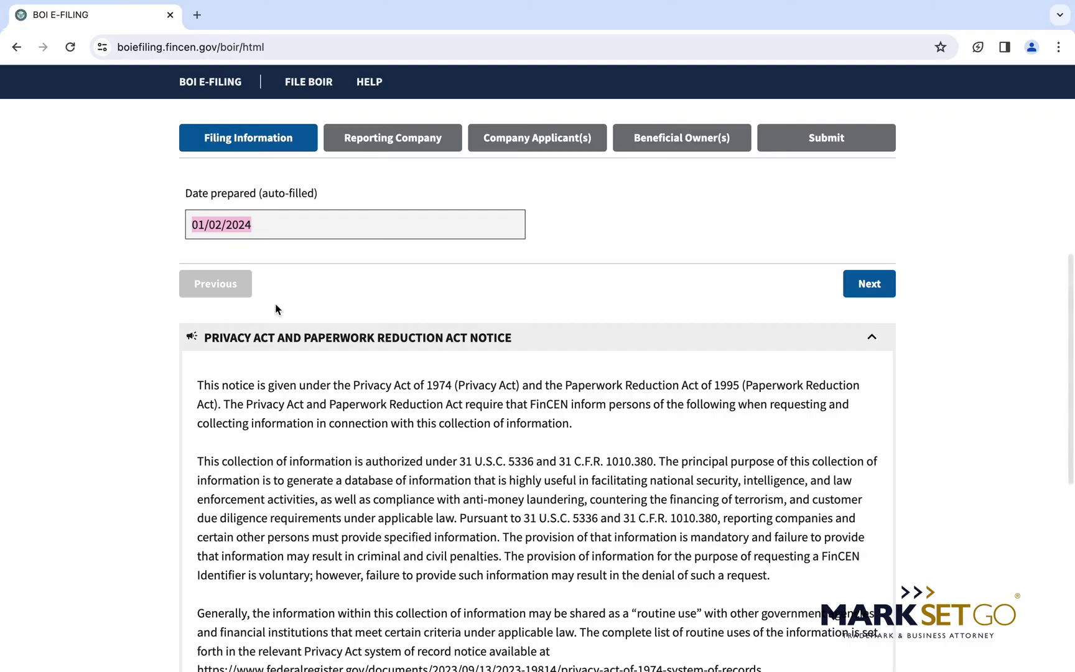
scroll(276, 307, "down", 2)
scroll(276, 307, "down", 1)
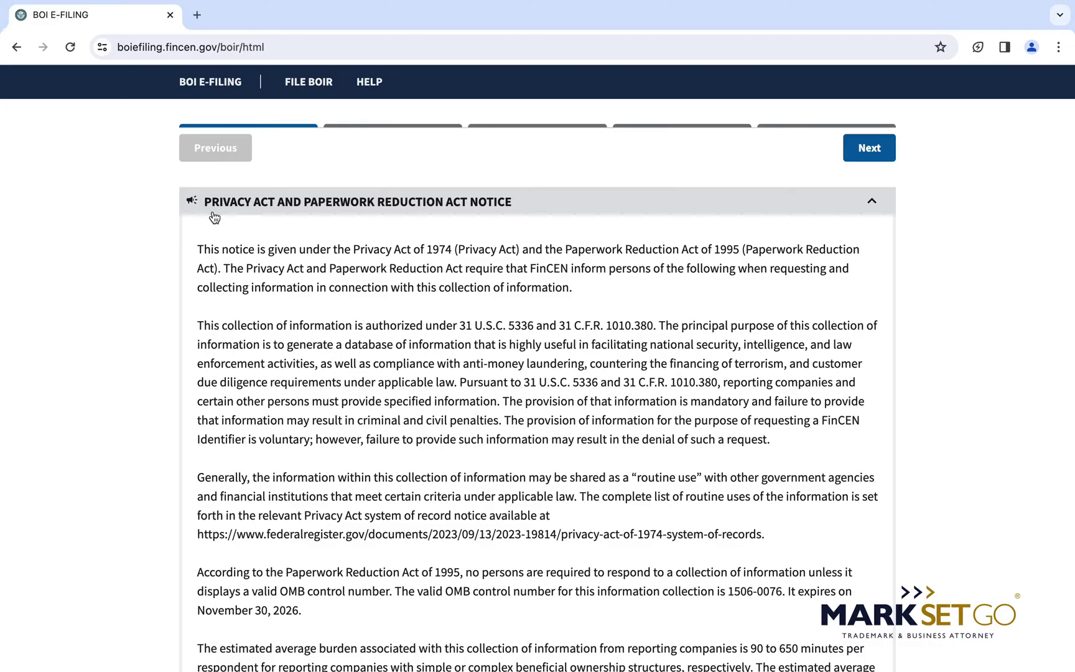
scroll(754, 355, "up", 4)
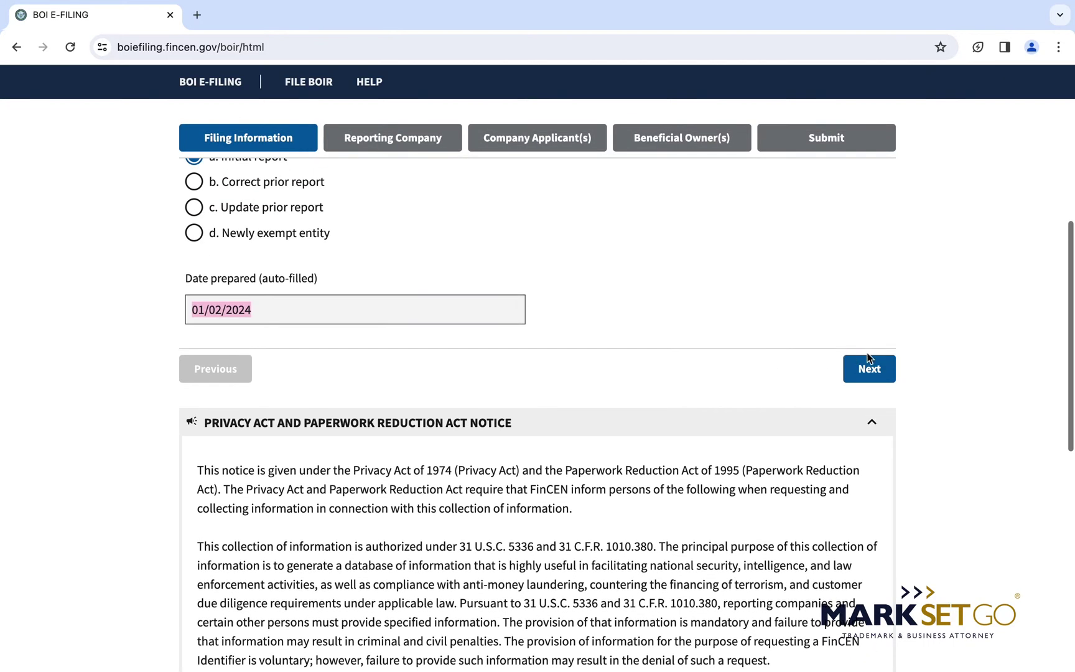
left_click(877, 372)
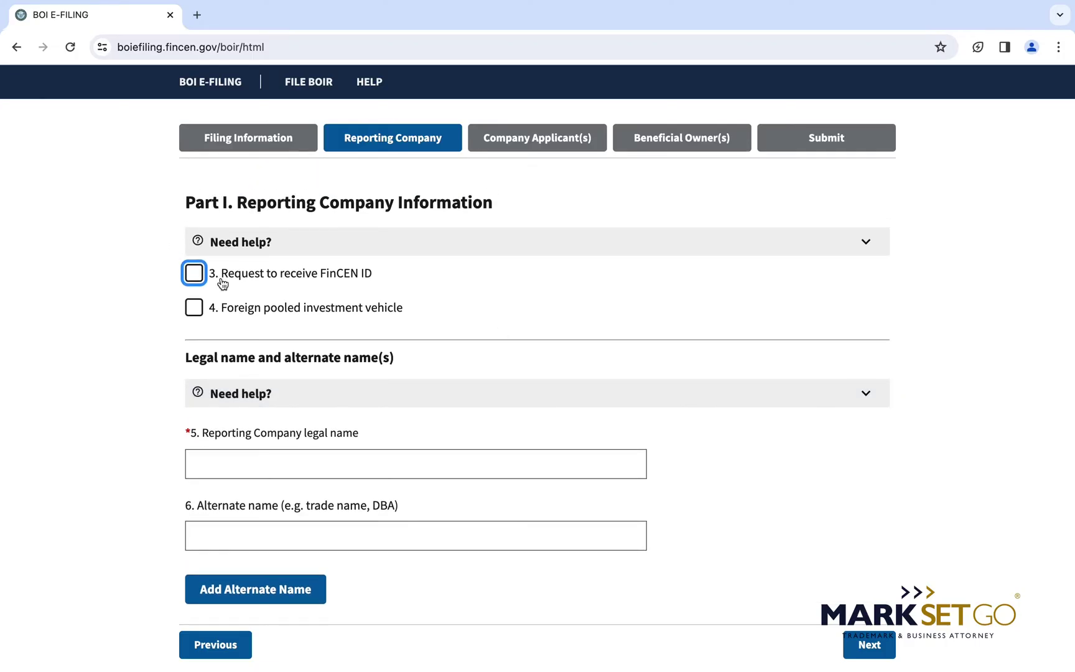
Tick item 3 to request a FinCEN ID for the reporting company.
mouse_move(223, 284)
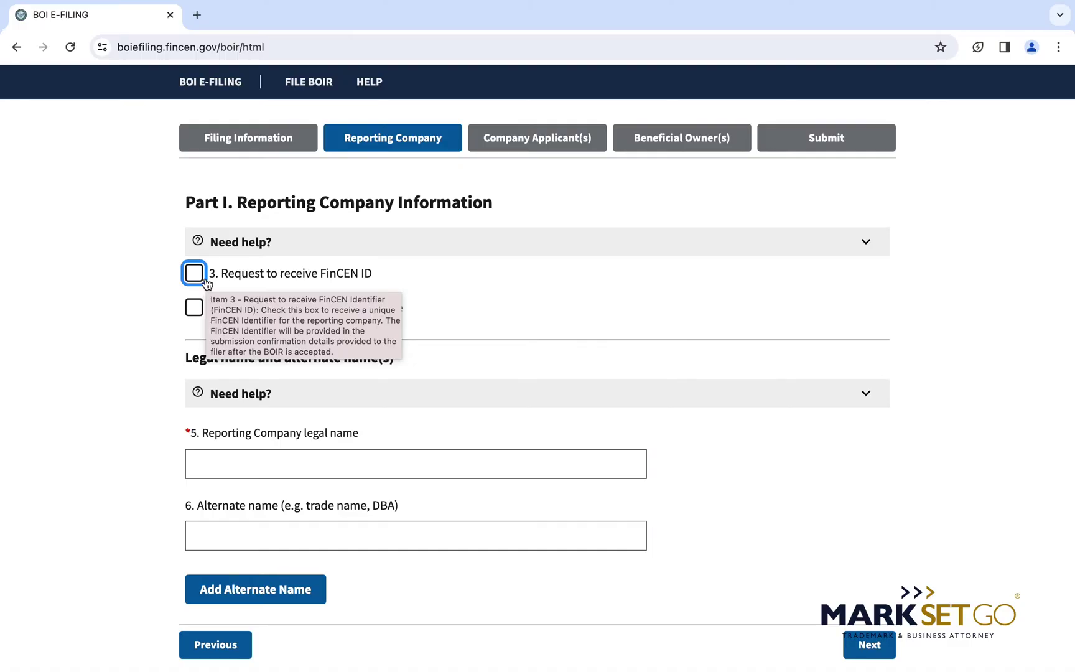
left_click(196, 276)
scroll(196, 278, "down", 5)
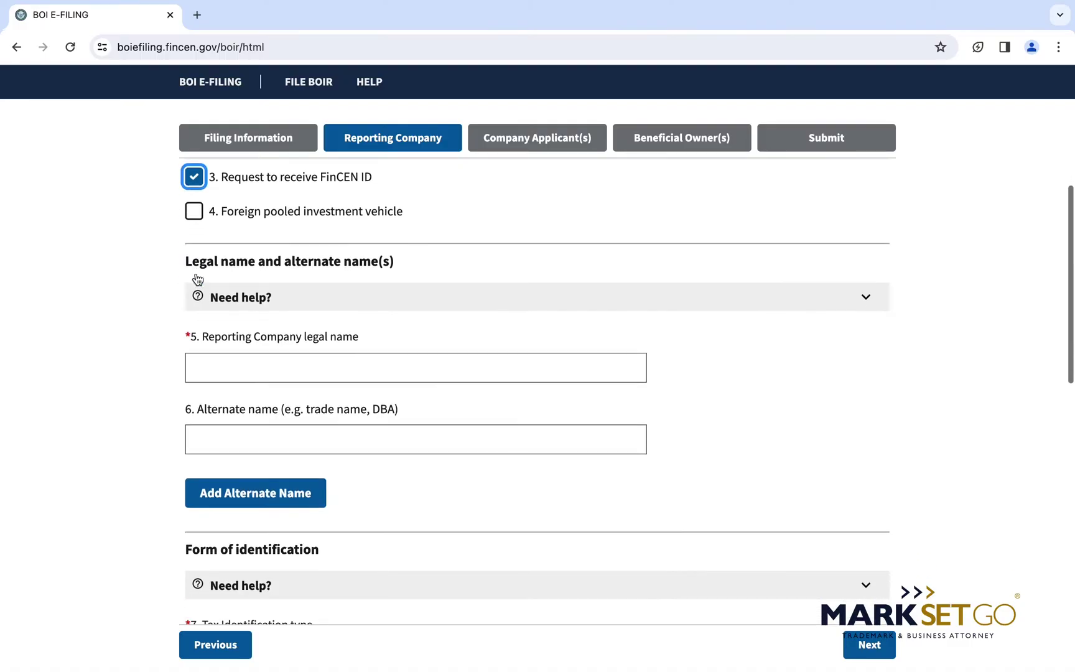
scroll(198, 279, "down", 1)
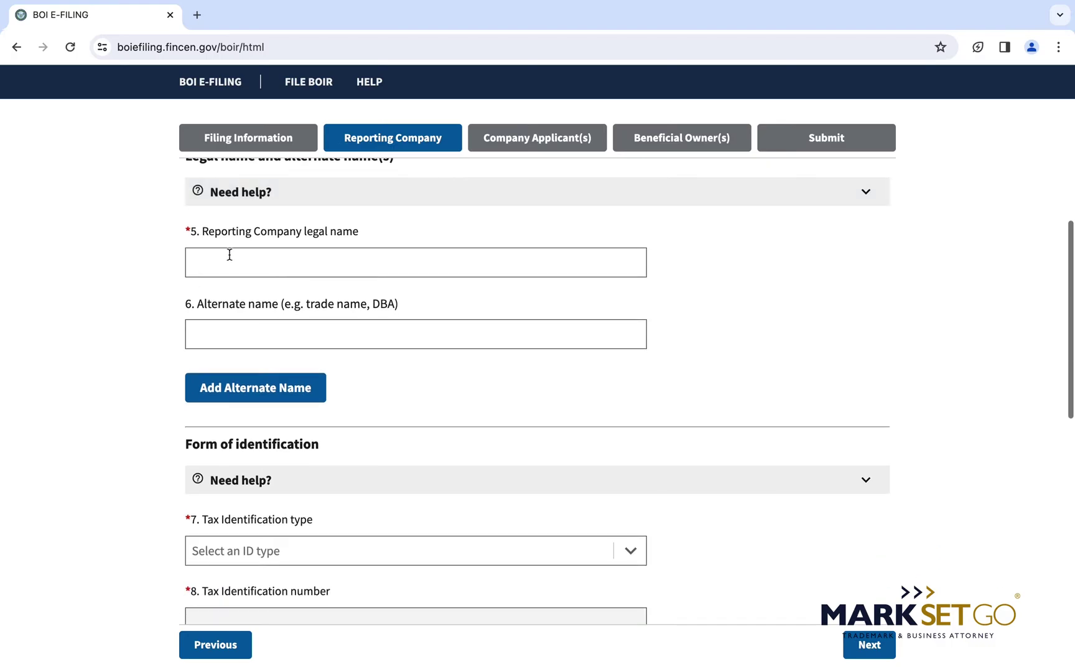
Enter 'ABC CLOTHING, LLC' as the legal name and leave the alternate name blank.
left_click(231, 255)
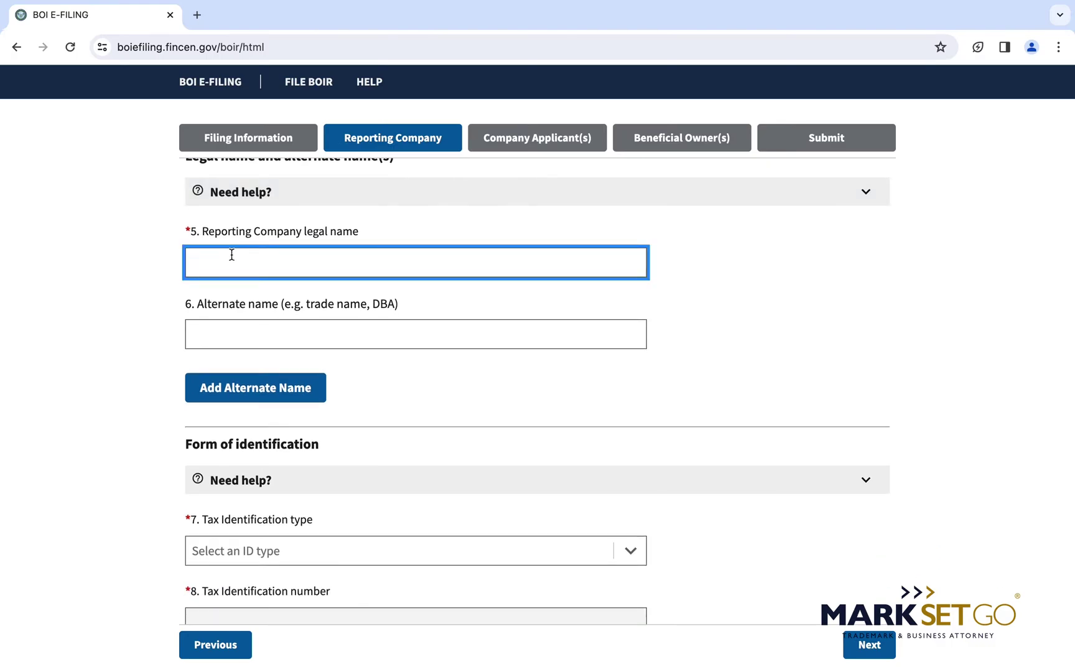
type("ABC CLOTHING, LLC")
left_click(265, 337)
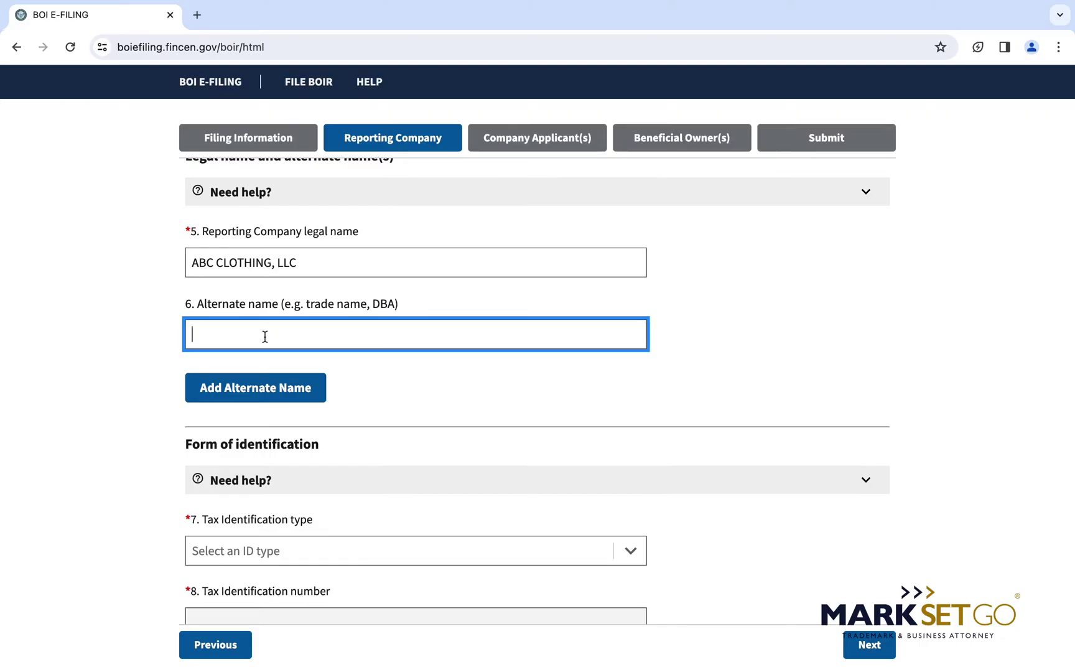
type("ABC")
left_click_drag(174, 318, 250, 360)
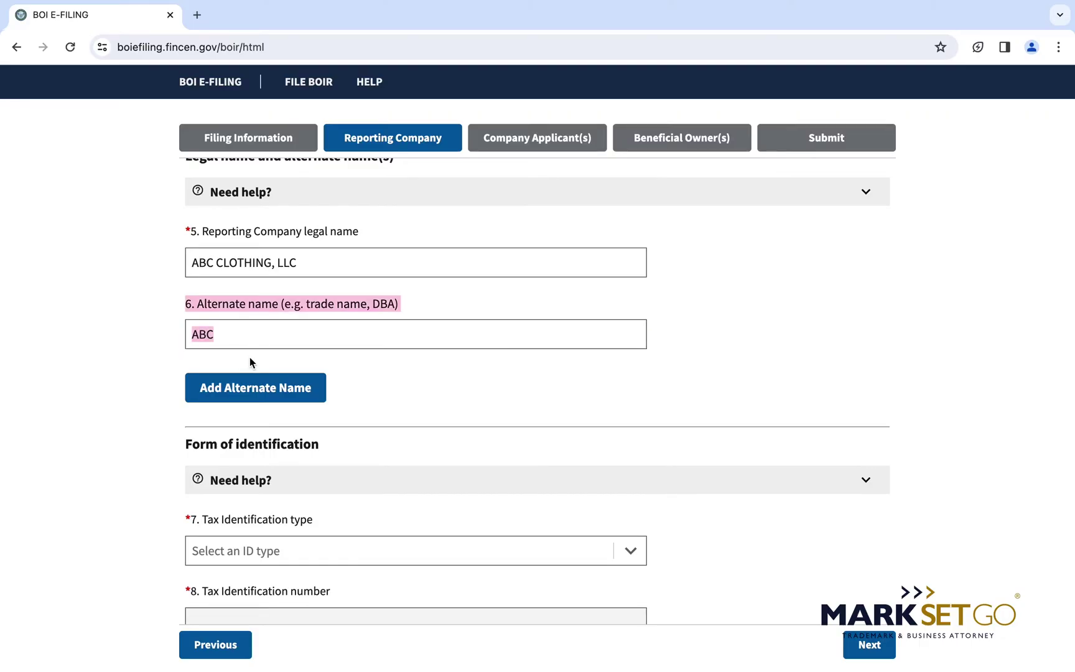
left_click(258, 342)
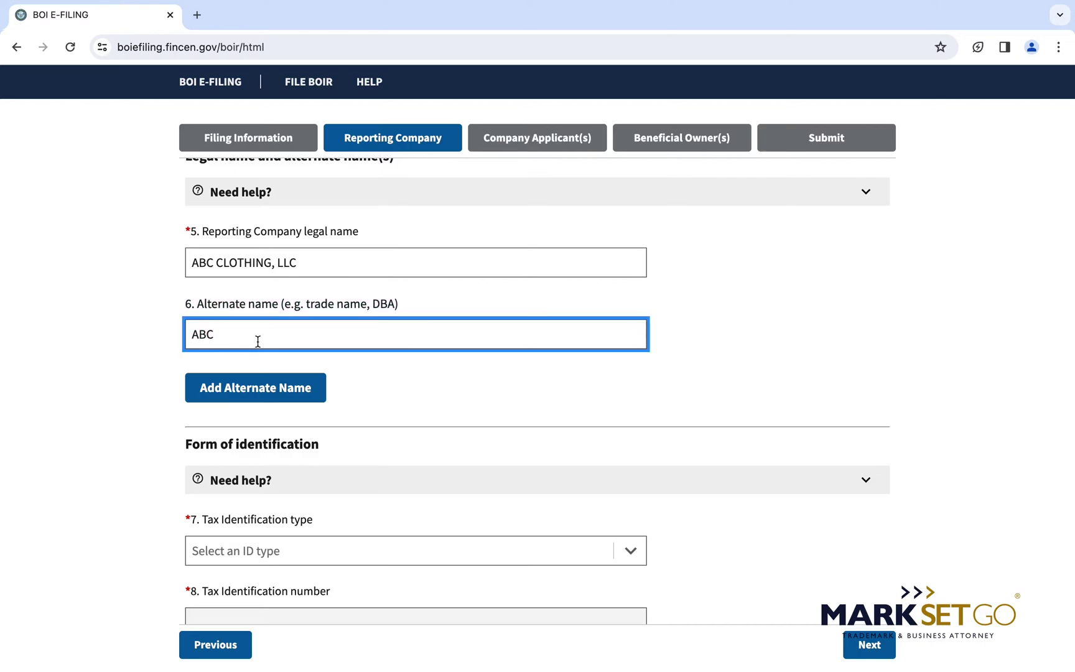
left_click(340, 272)
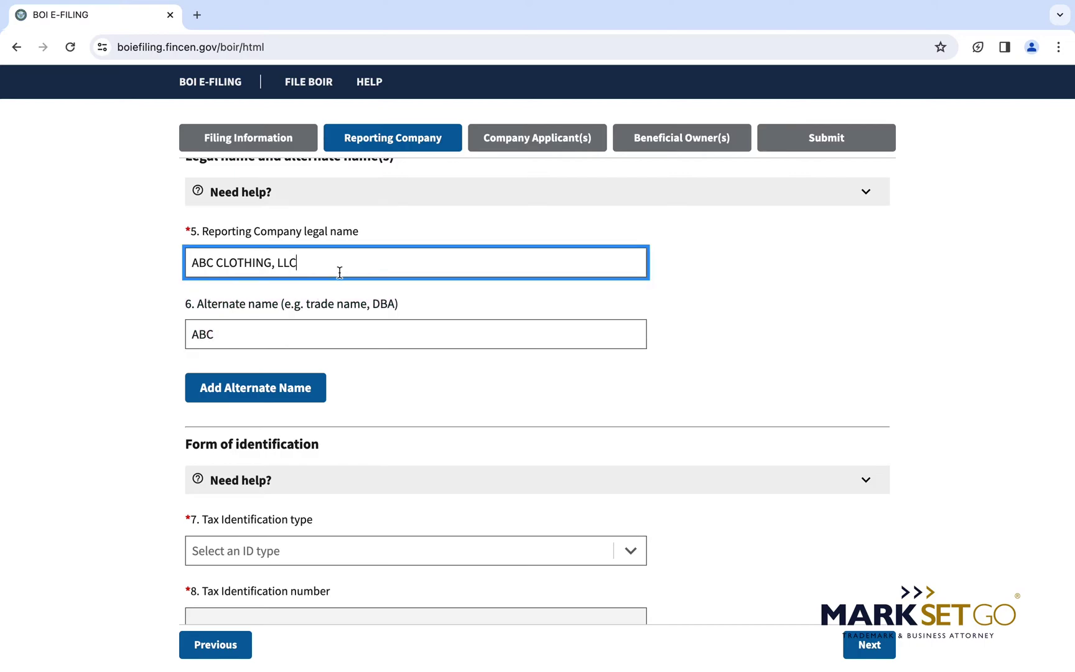
left_click(250, 345)
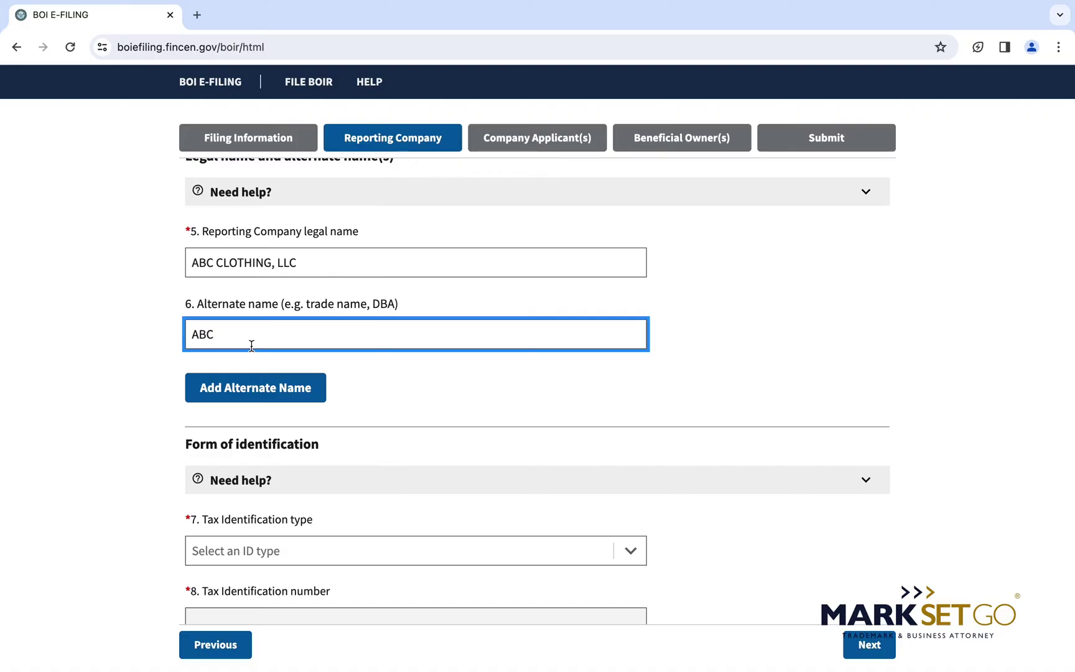
key("BackSpace")
key("BackSpace")
key("BackSpace")
mouse_move(525, 406)
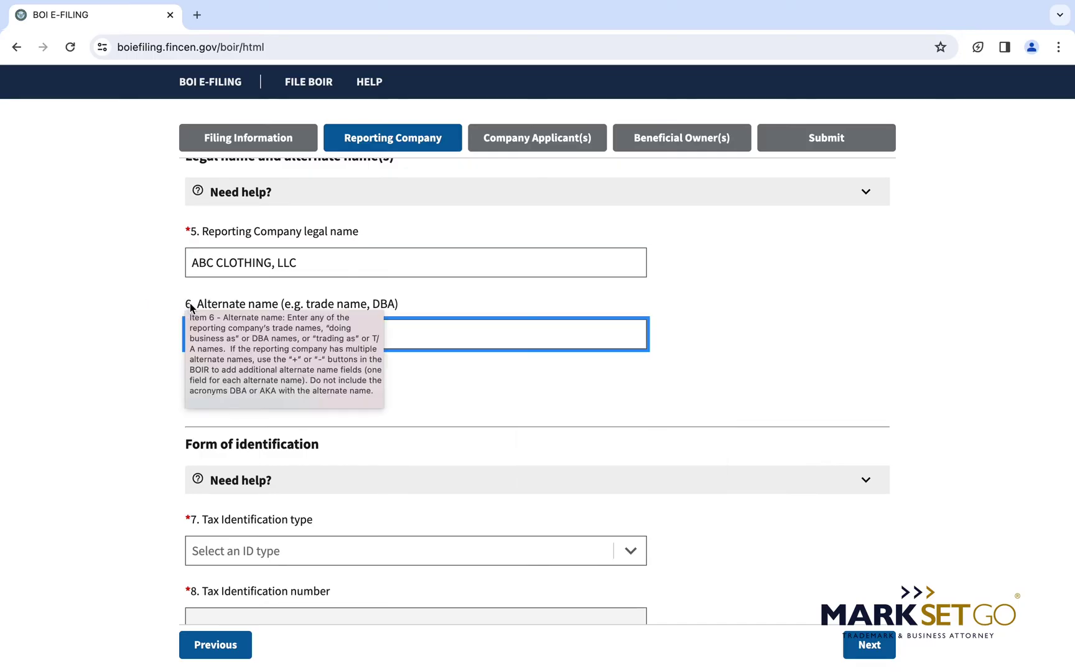
scroll(108, 354, "down", 3)
scroll(109, 355, "down", 3)
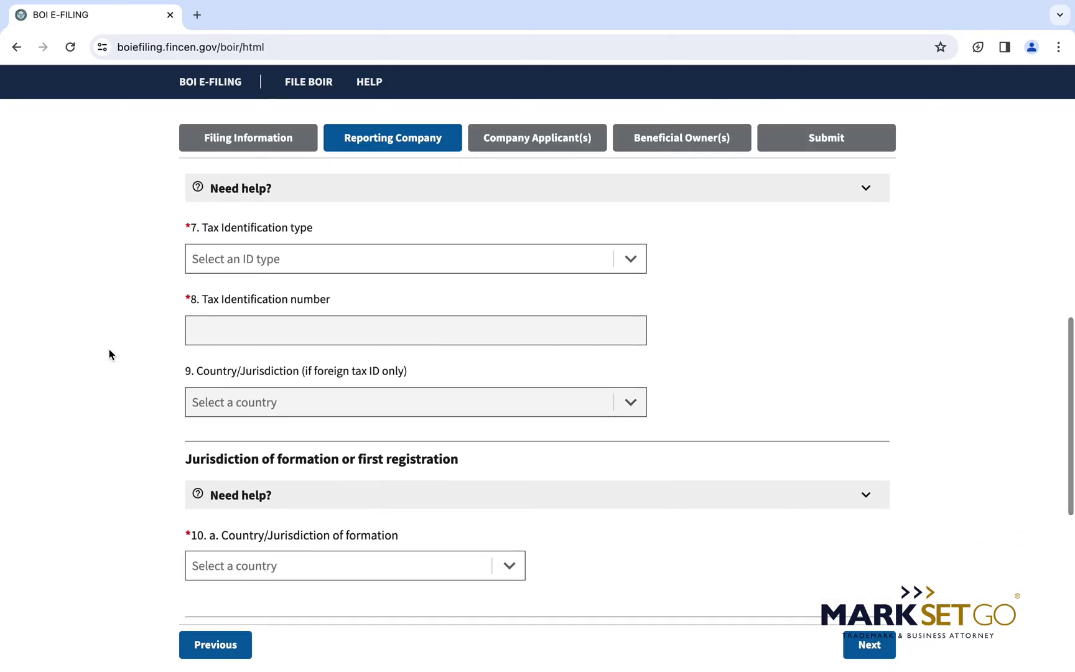
Select EIN as the tax identification type and enter the company's EIN.
left_click(631, 252)
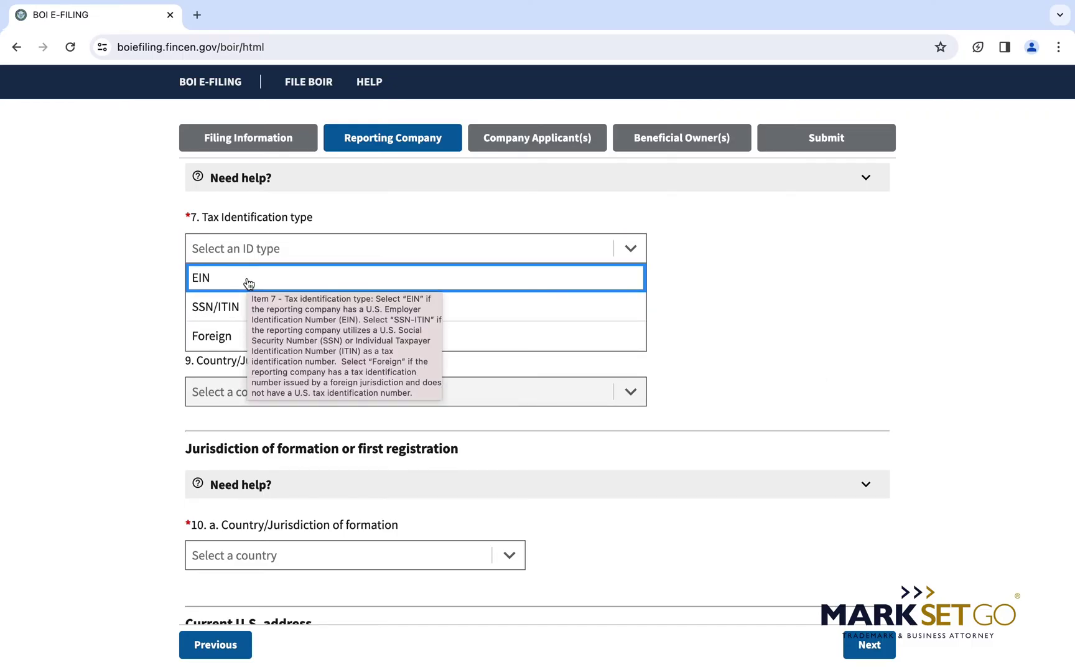
left_click(205, 278)
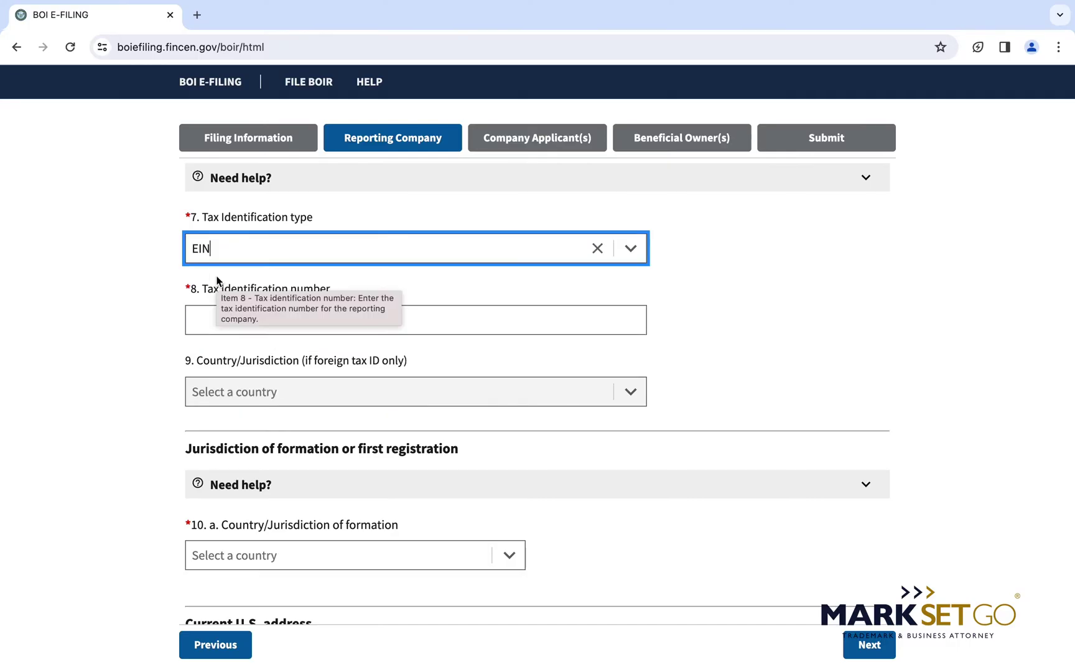
left_click(206, 324)
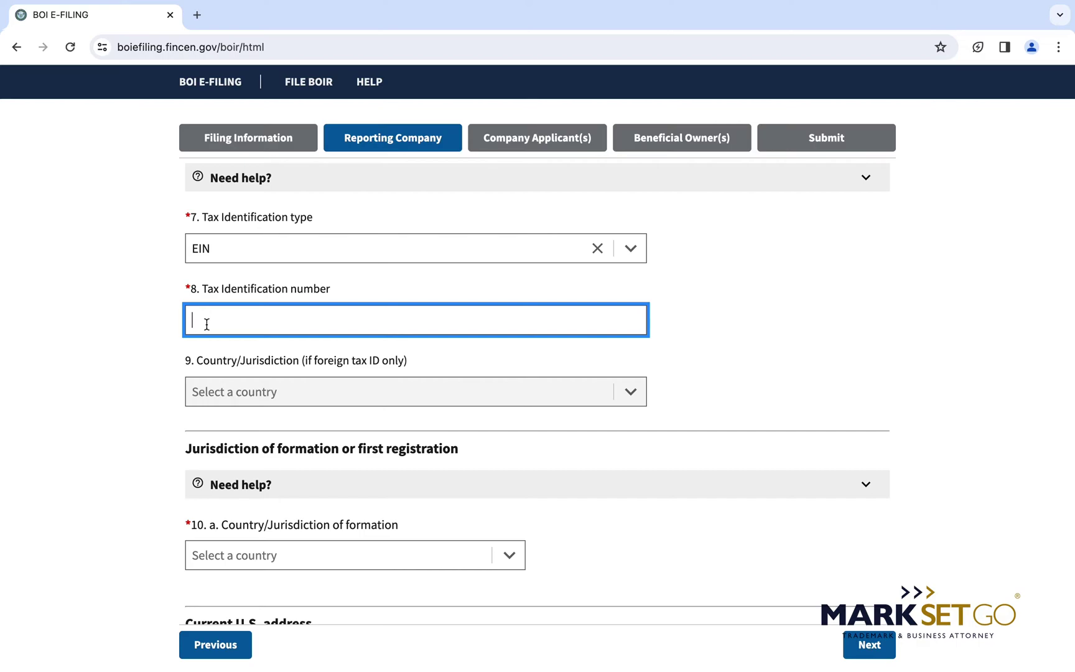
left_click(331, 344)
scroll(330, 344, "down", 5)
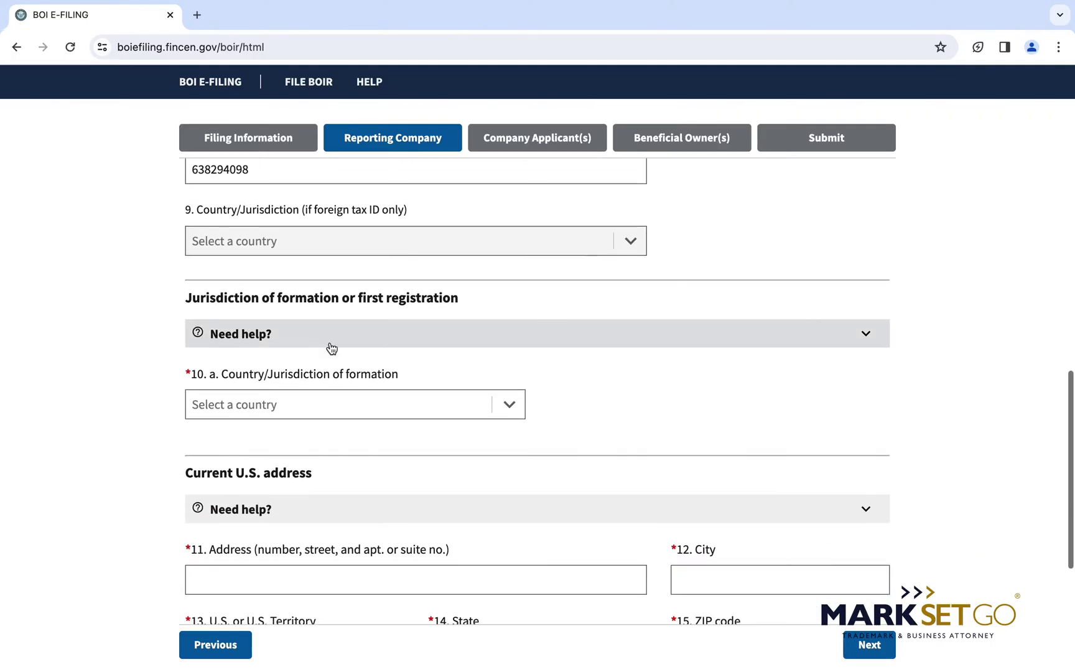
Set the formation country to United States of America and state to Massachusetts.
left_click(347, 315)
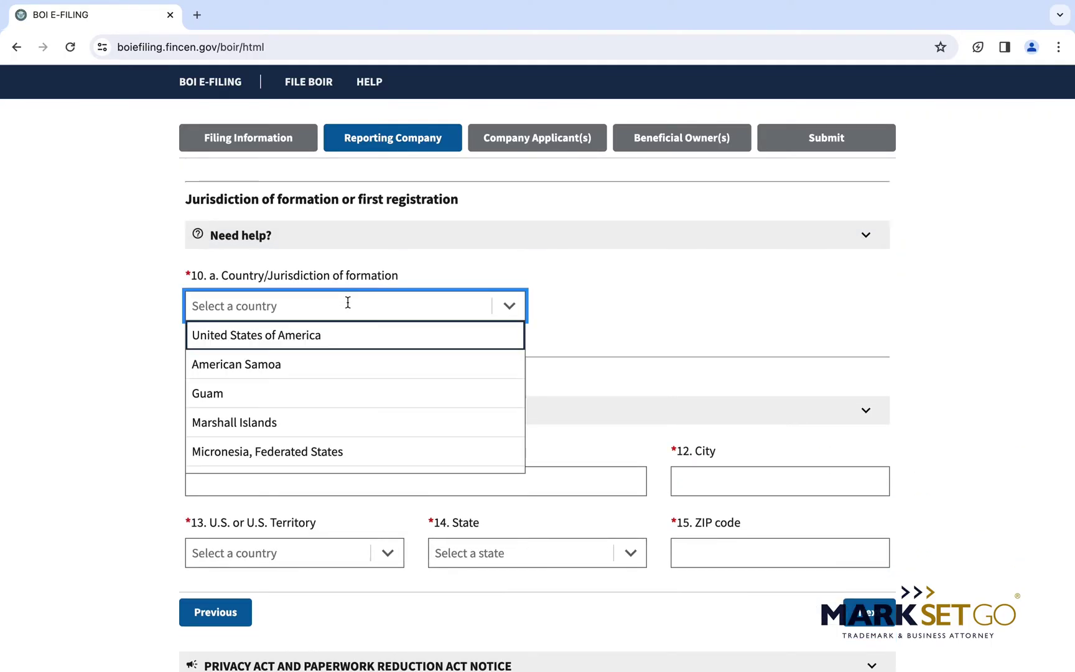
left_click(327, 341)
scroll(324, 271, "down", 2)
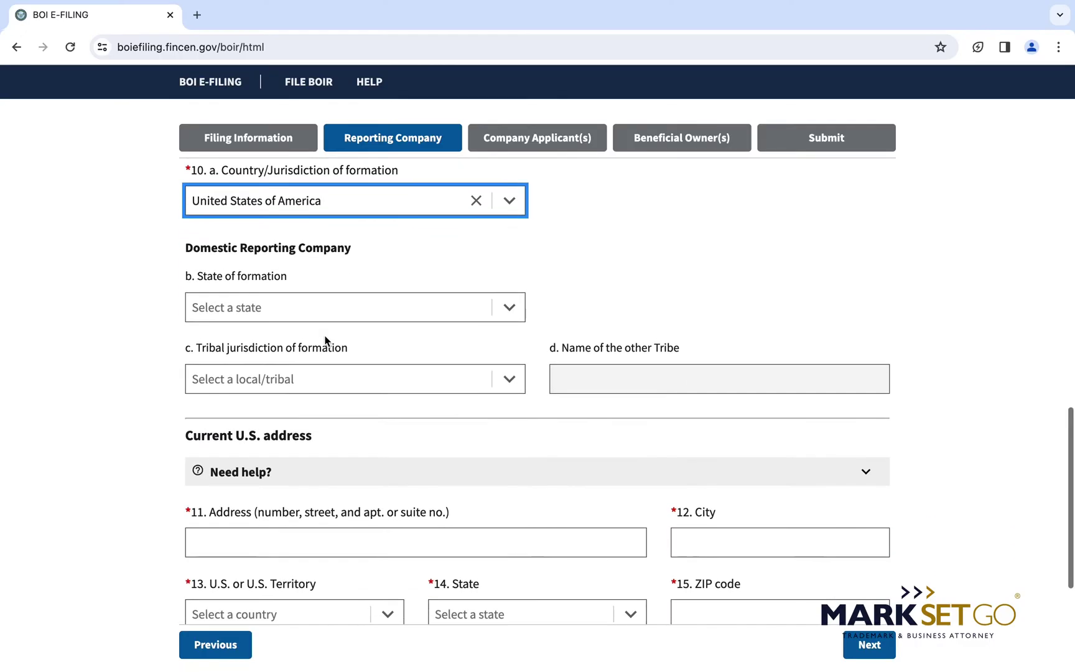
left_click(333, 300)
type("MASSA")
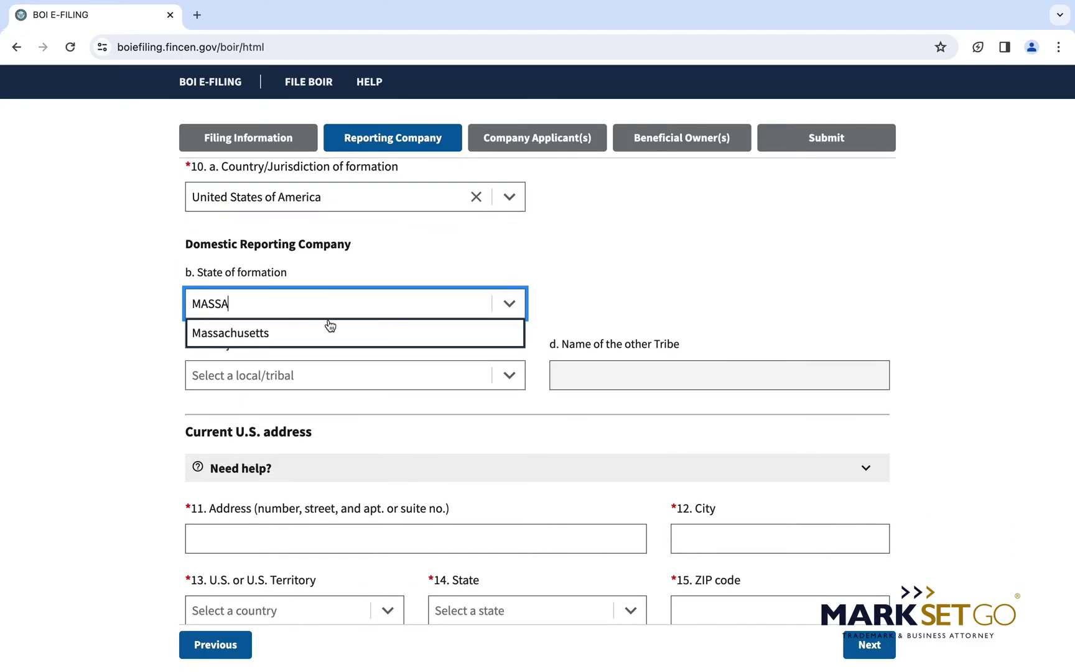
left_click(322, 331)
scroll(322, 331, "down", 2)
scroll(323, 333, "down", 2)
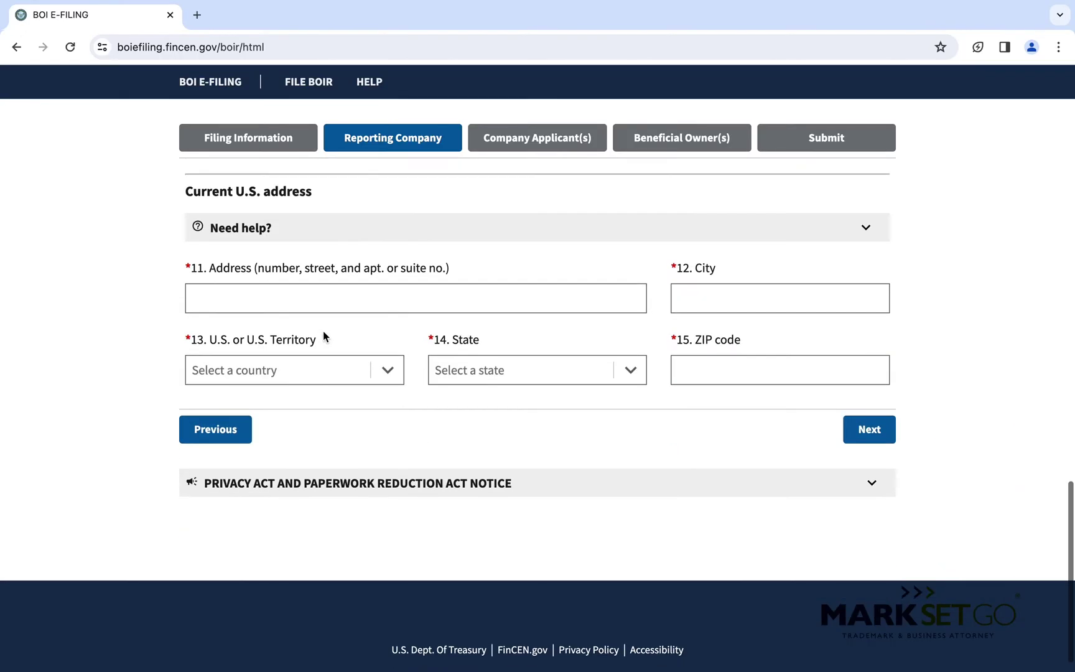
Enter the company's street address, correcting the misspelled 'Suite'.
left_click(340, 298)
type("123 MAIN STREET, SUTIE")
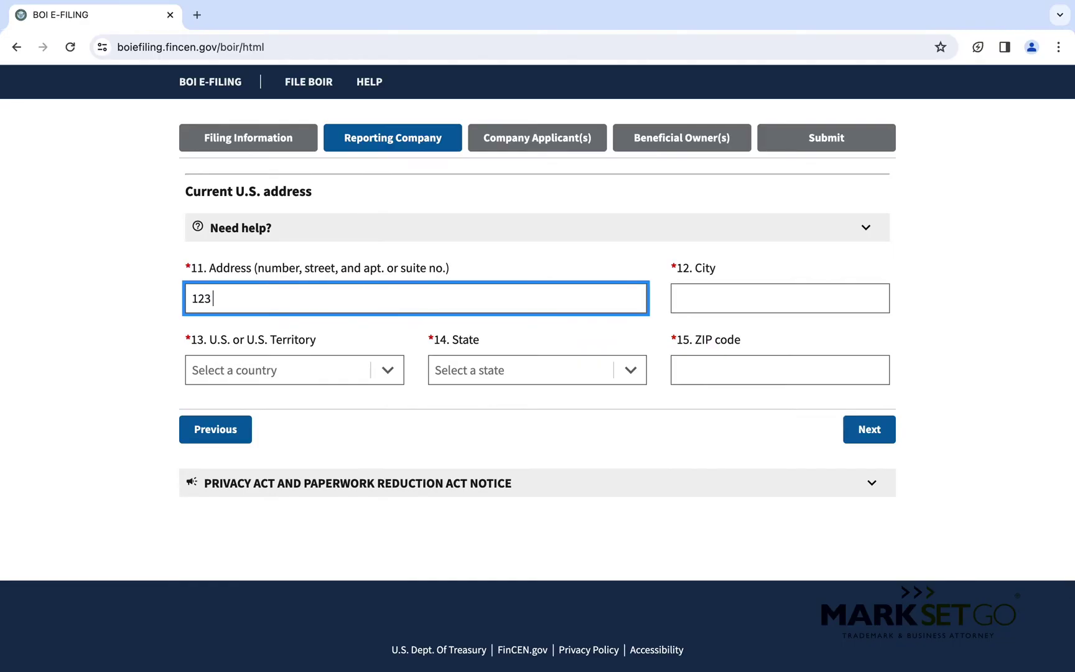
key("BackSpace")
key("BackSpace")
key("BackSpace")
key("BackSpace")
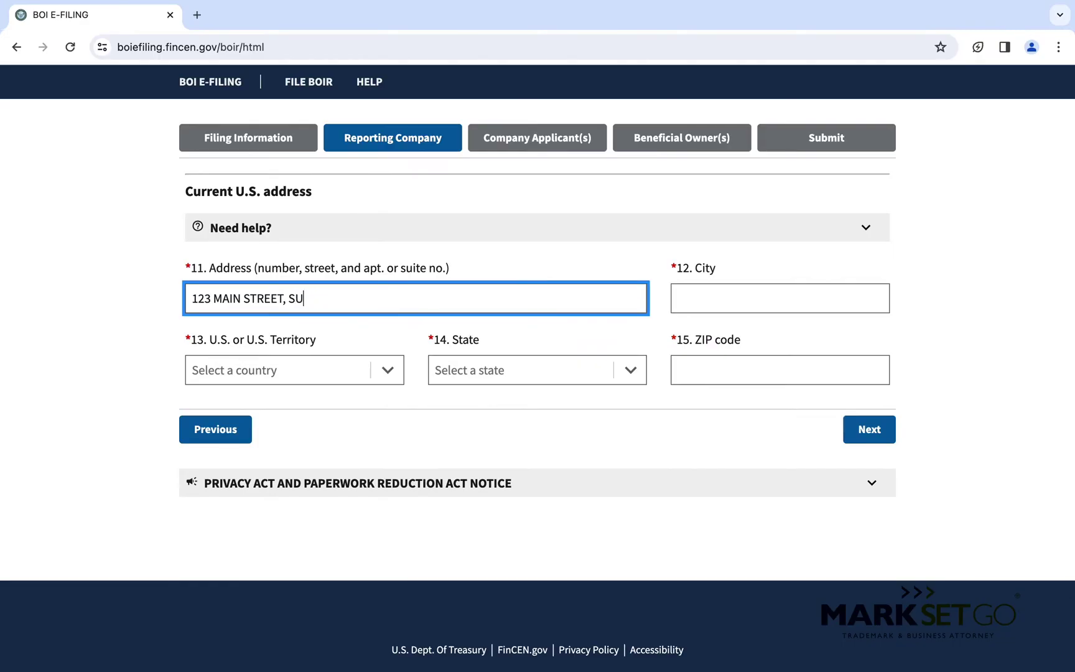
type("IUT")
key("BackSpace")
key("BackSpace")
type("TE 1900")
Fill in city Boston, United States of America, Massachusetts and the ZIP code, then continue to Company Applicant(s).
key("Tab")
type("BOSTON")
key("Tab")
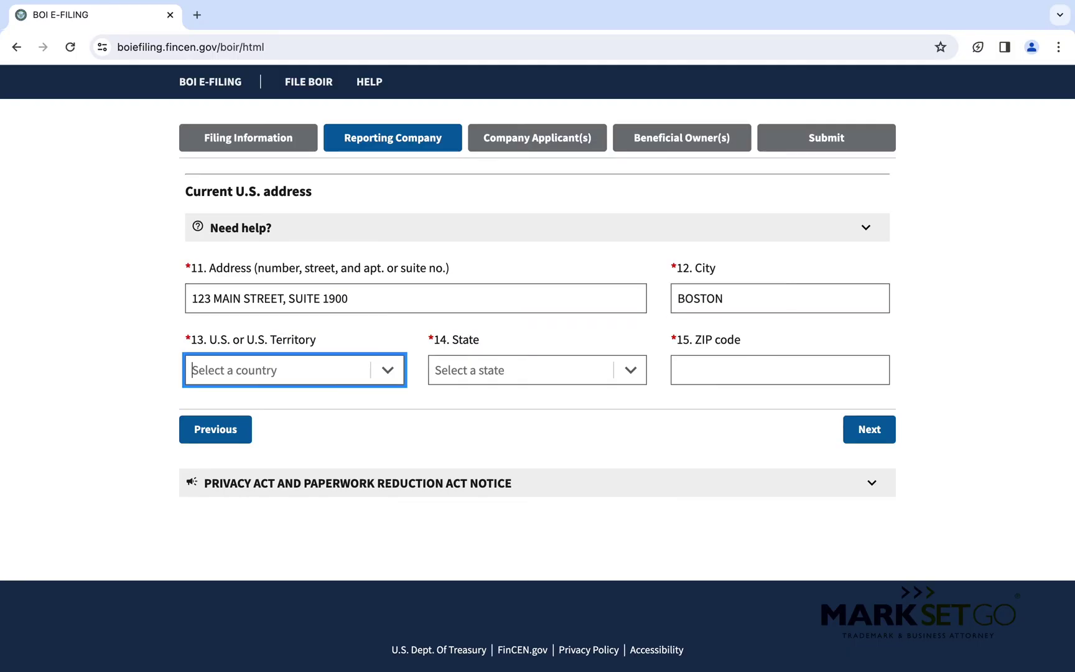
type("UNI")
key("Return")
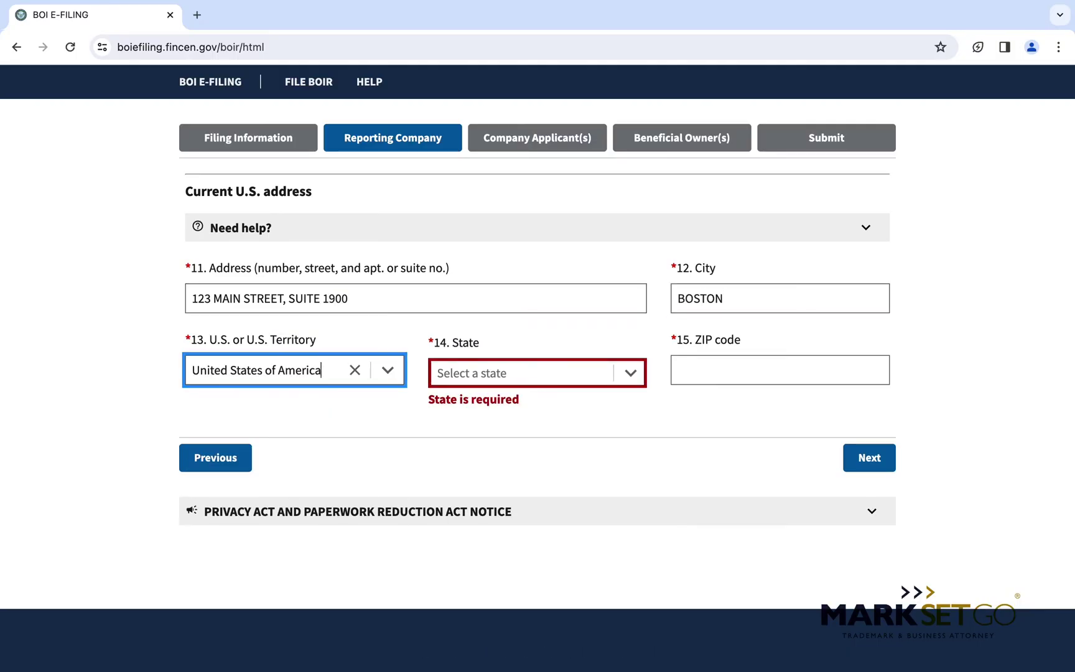
key("Tab")
type("MAS")
left_click(558, 403)
left_click(731, 376)
type("02110")
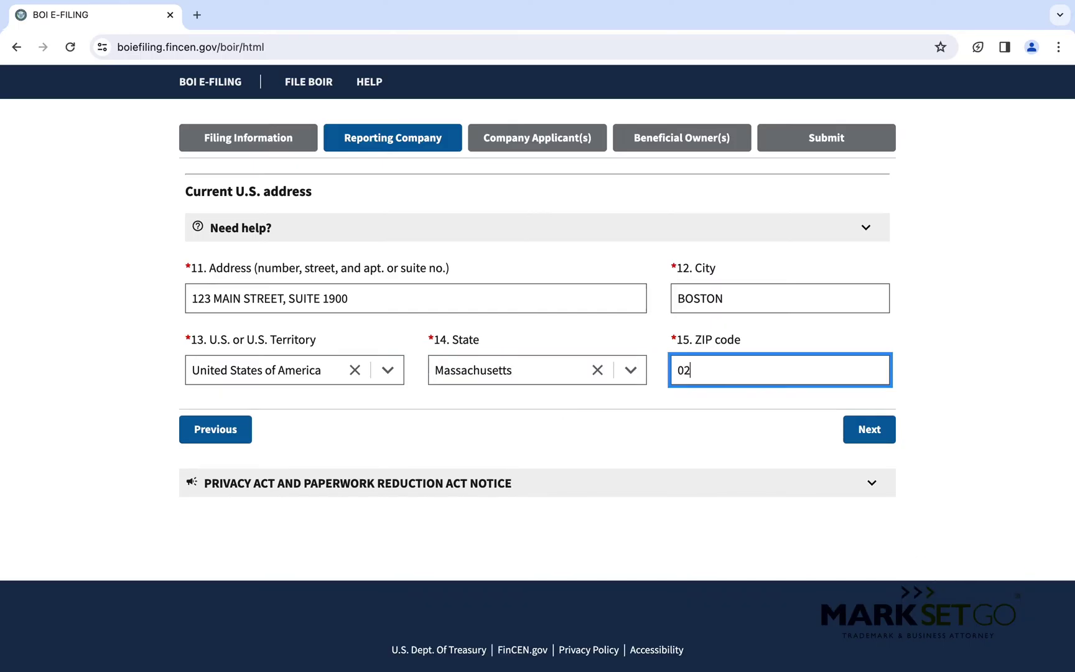
left_click(883, 430)
Tick item 16 Existing reporting company and confirm clearing the applicant fields.
scroll(882, 428, "down", 4)
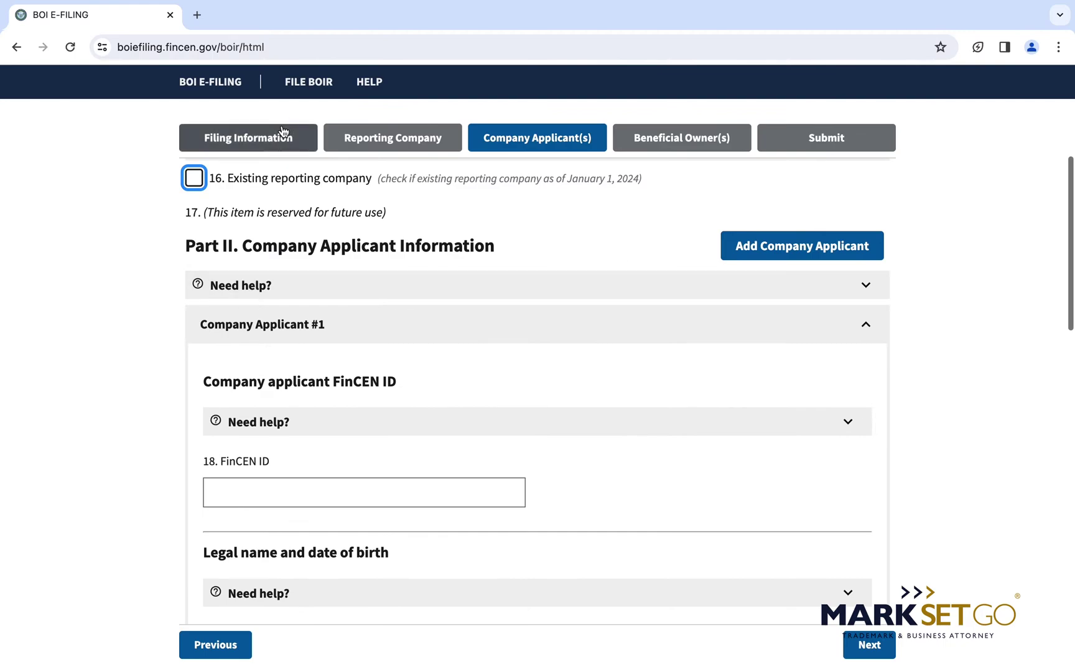
scroll(307, 233, "up", 1)
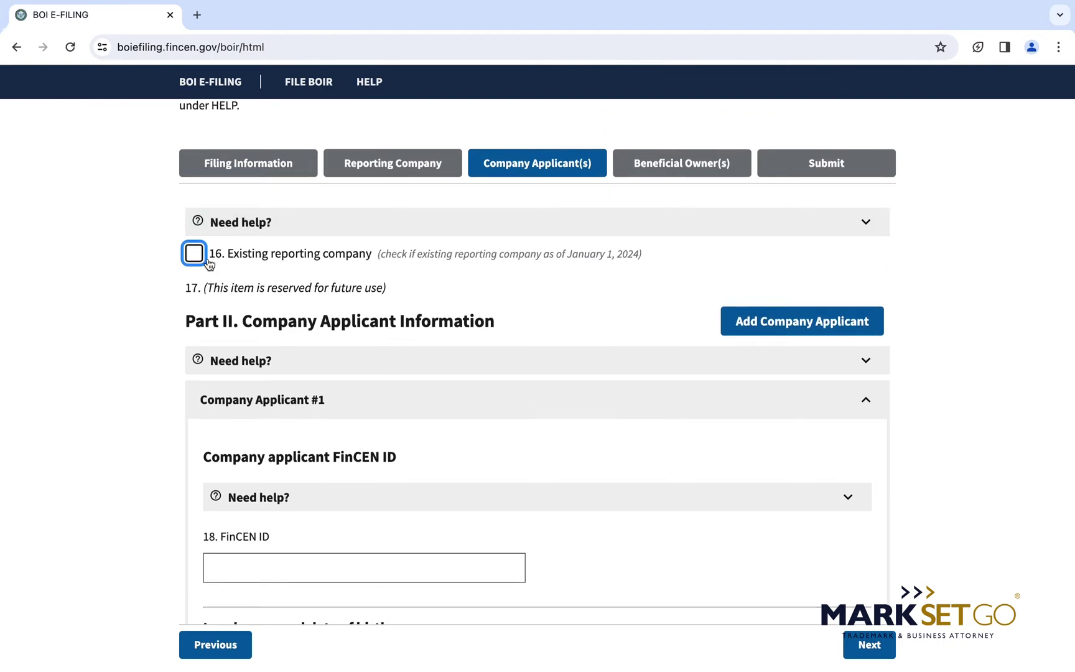
mouse_move(210, 265)
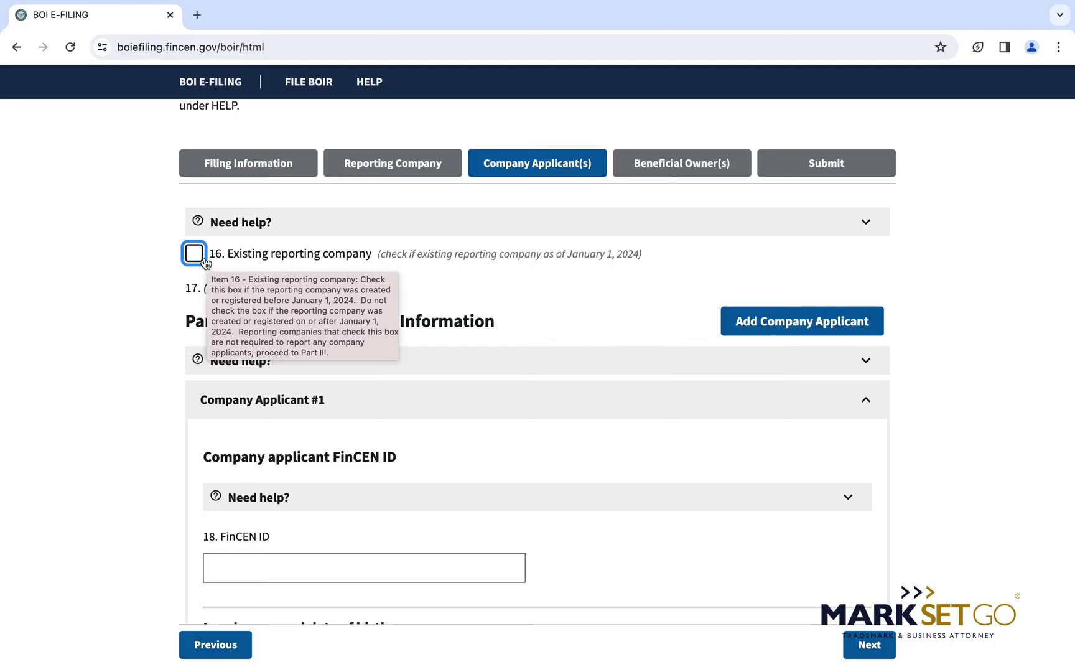
left_click(197, 255)
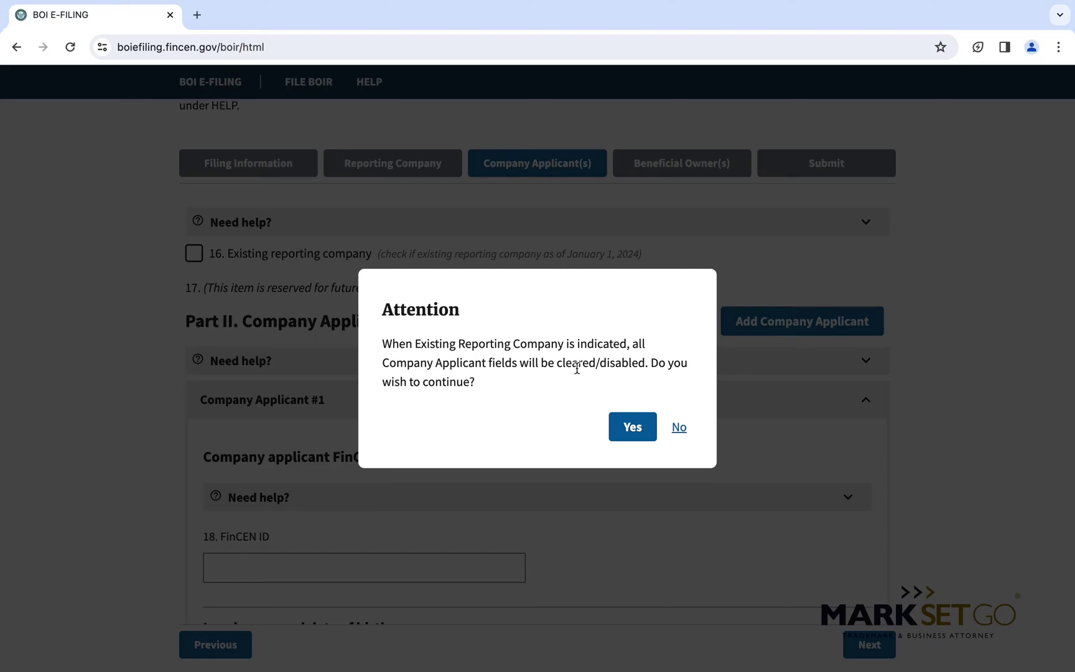
left_click(634, 431)
Review the disabled applicant fields and continue to the Beneficial Owner(s) step.
scroll(391, 412, "down", 2)
scroll(391, 413, "up", 2)
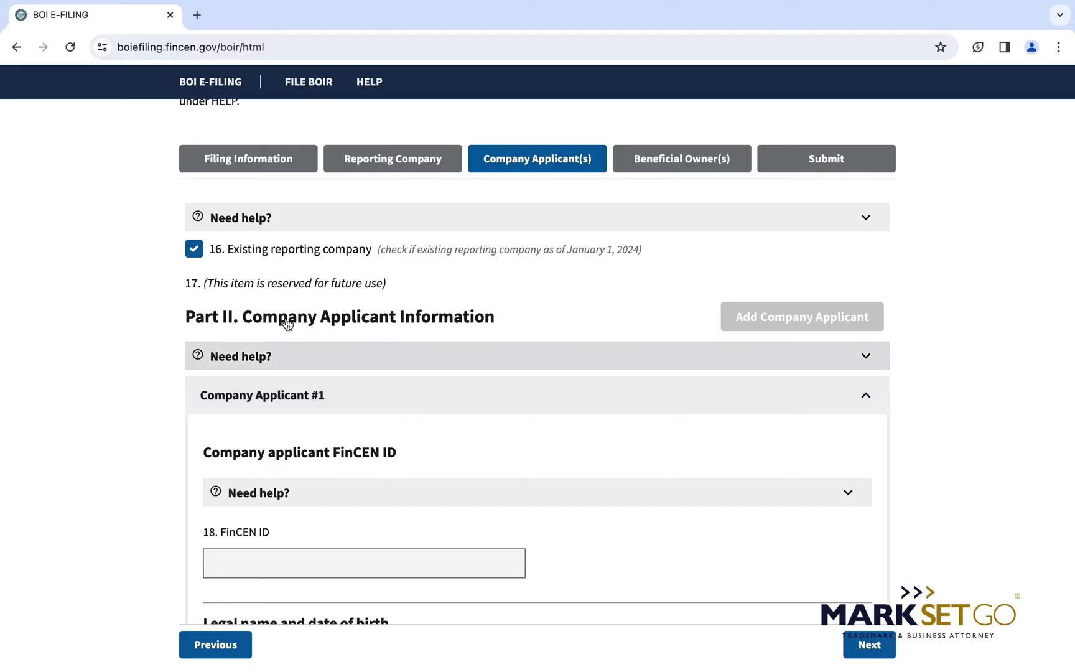
scroll(304, 424, "down", 7)
scroll(304, 420, "down", 3)
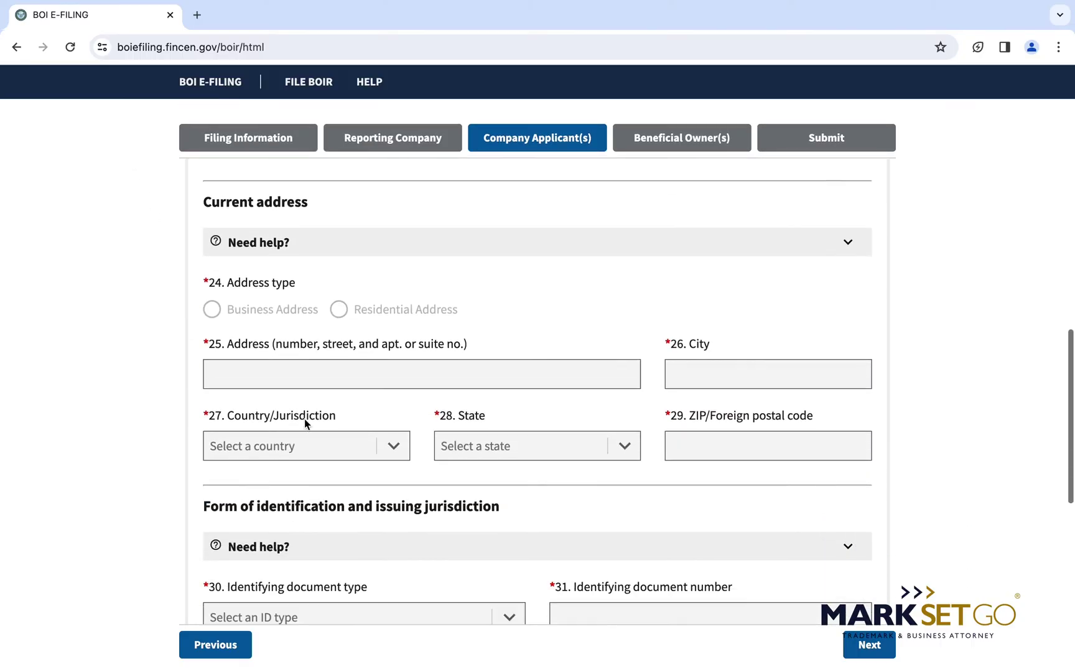
scroll(304, 420, "up", 10)
scroll(305, 419, "up", 3)
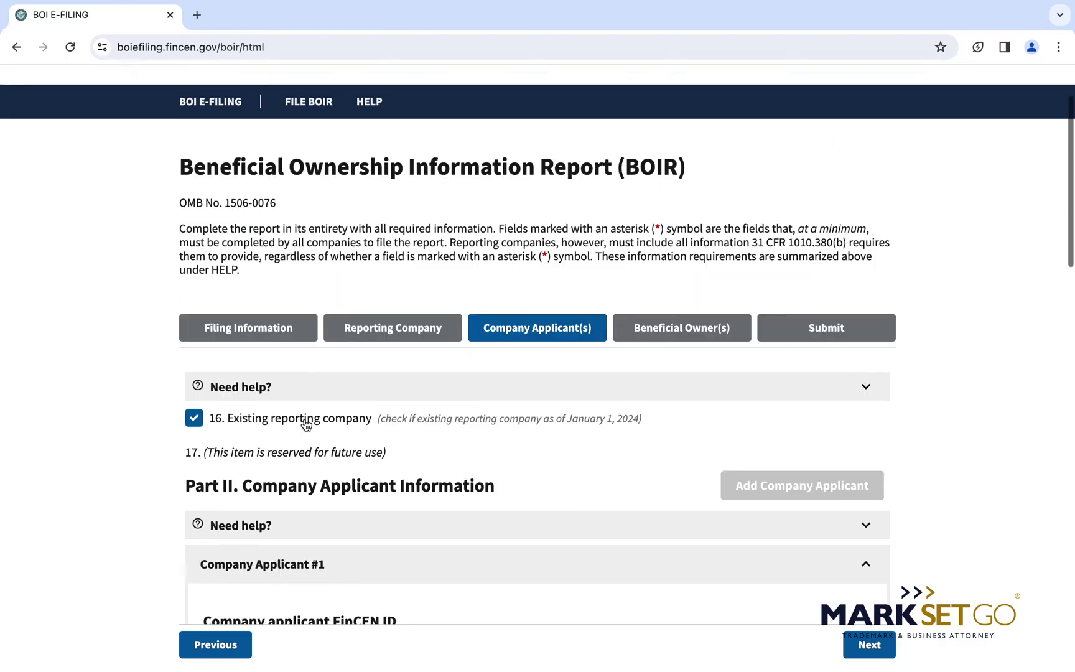
scroll(305, 423, "down", 4)
scroll(304, 423, "down", 10)
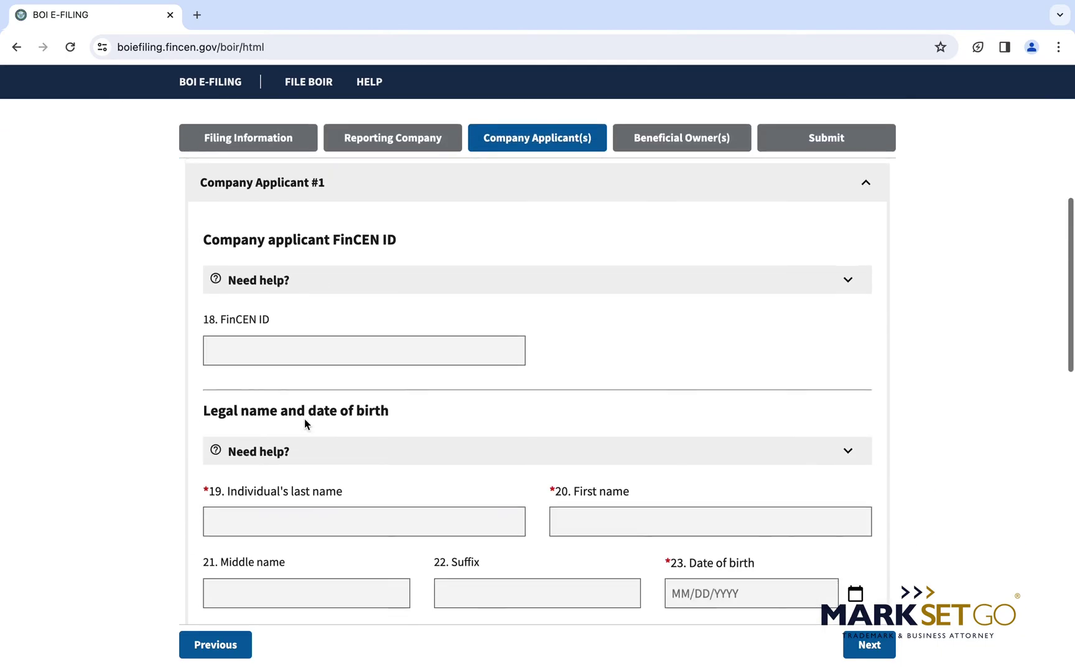
scroll(305, 424, "down", 10)
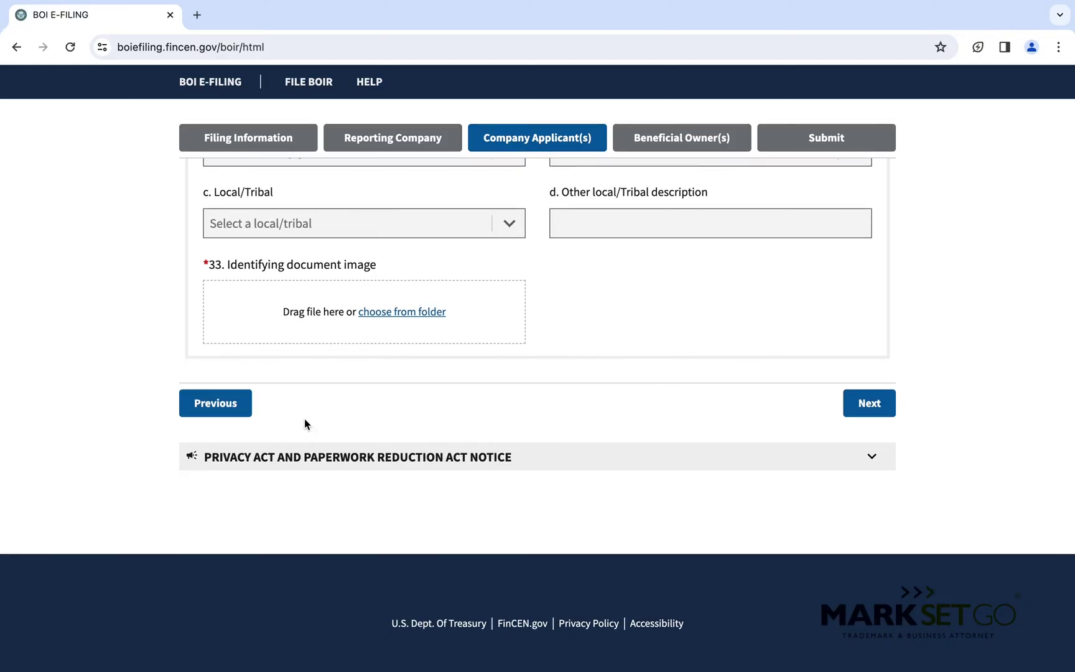
scroll(305, 421, "up", 20)
scroll(304, 419, "up", 7)
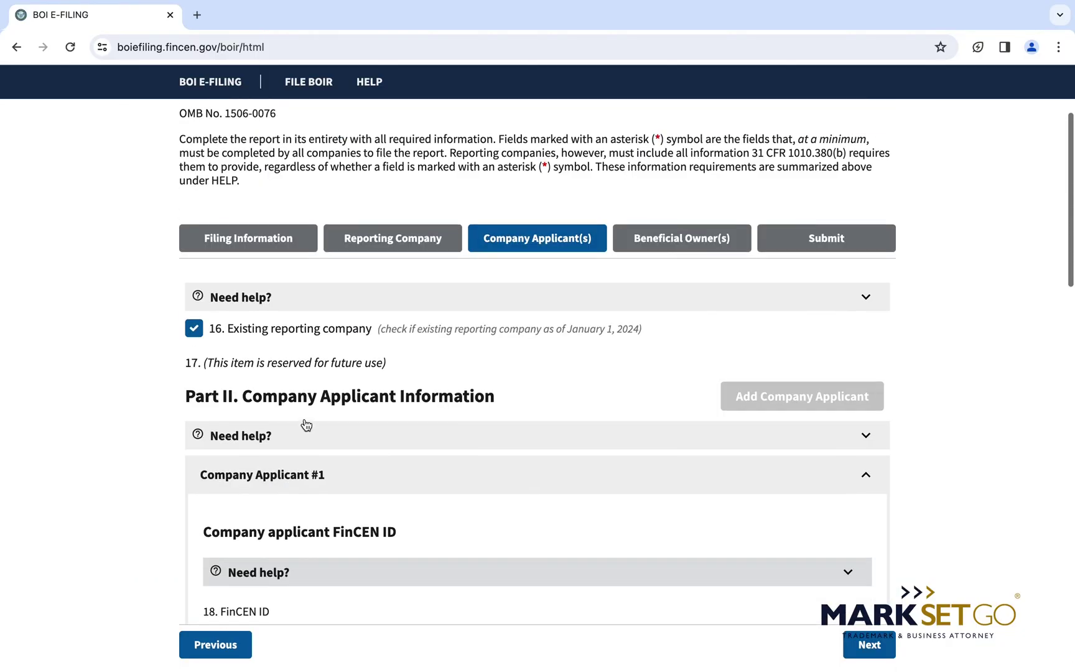
scroll(304, 420, "down", 6)
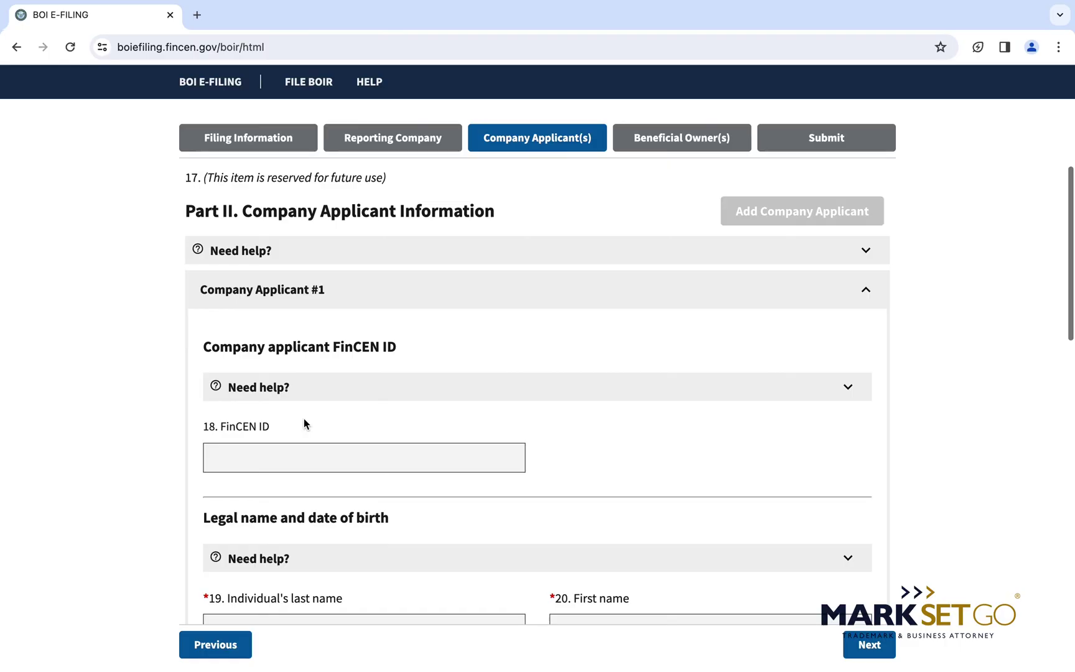
scroll(303, 424, "up", 3)
scroll(555, 338, "down", 18)
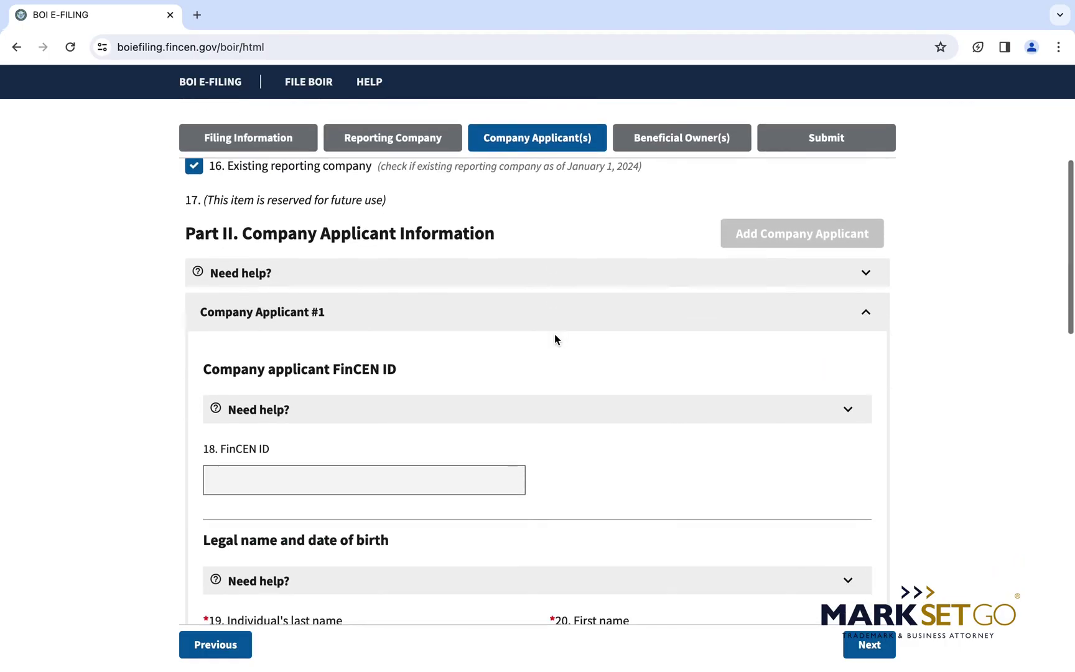
scroll(554, 339, "up", 2)
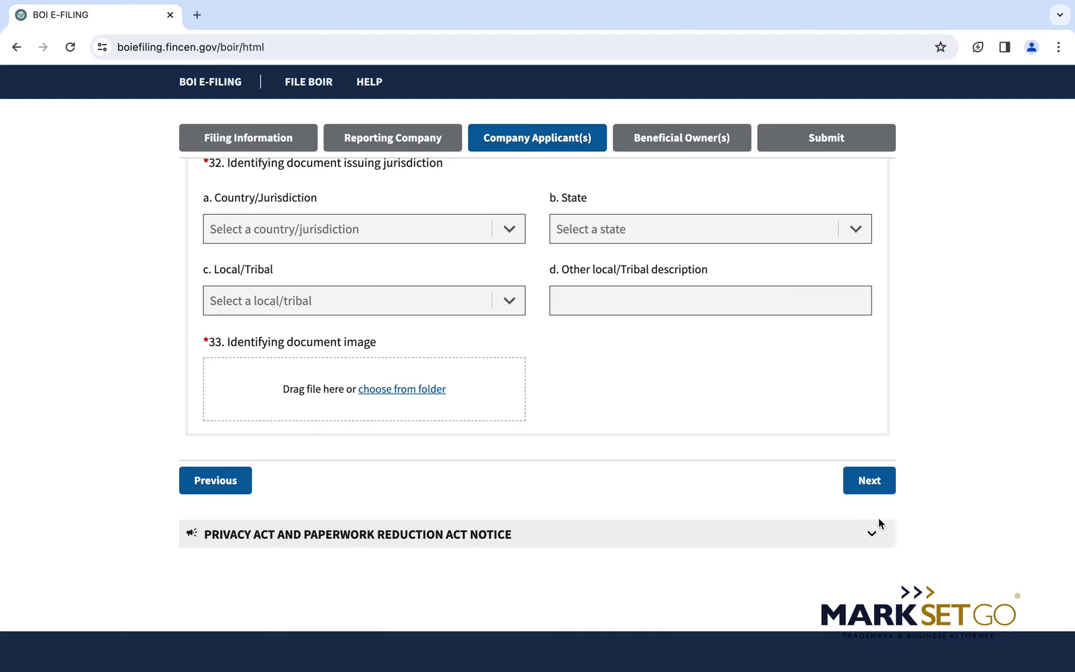
left_click(872, 490)
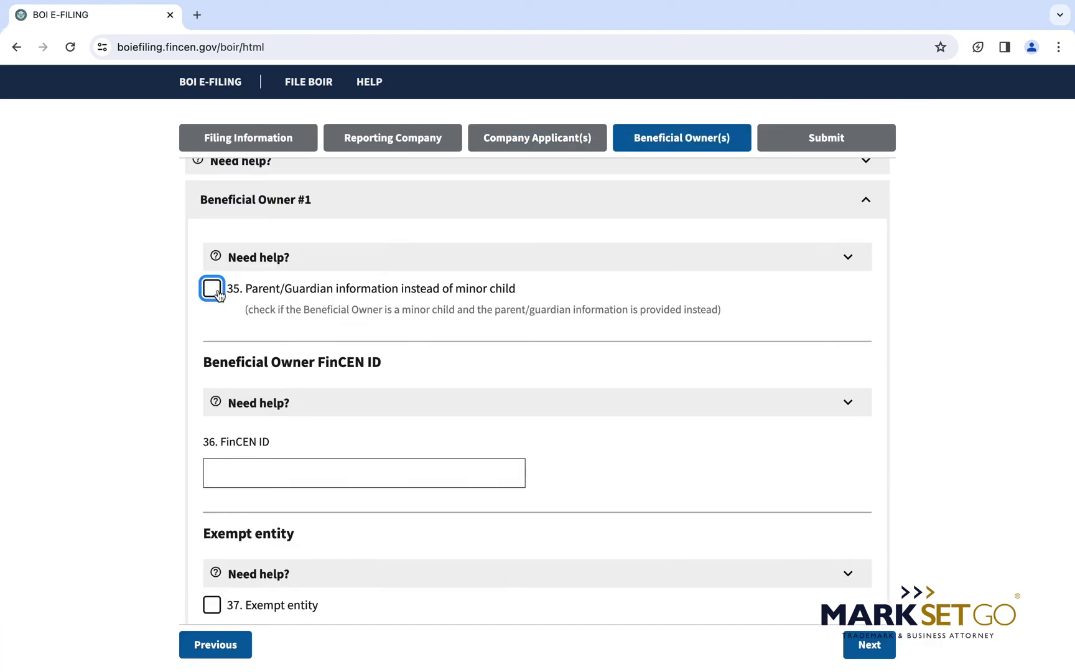
Scroll through the blank Beneficial Owner #1 entry.
scroll(267, 258, "up", 1)
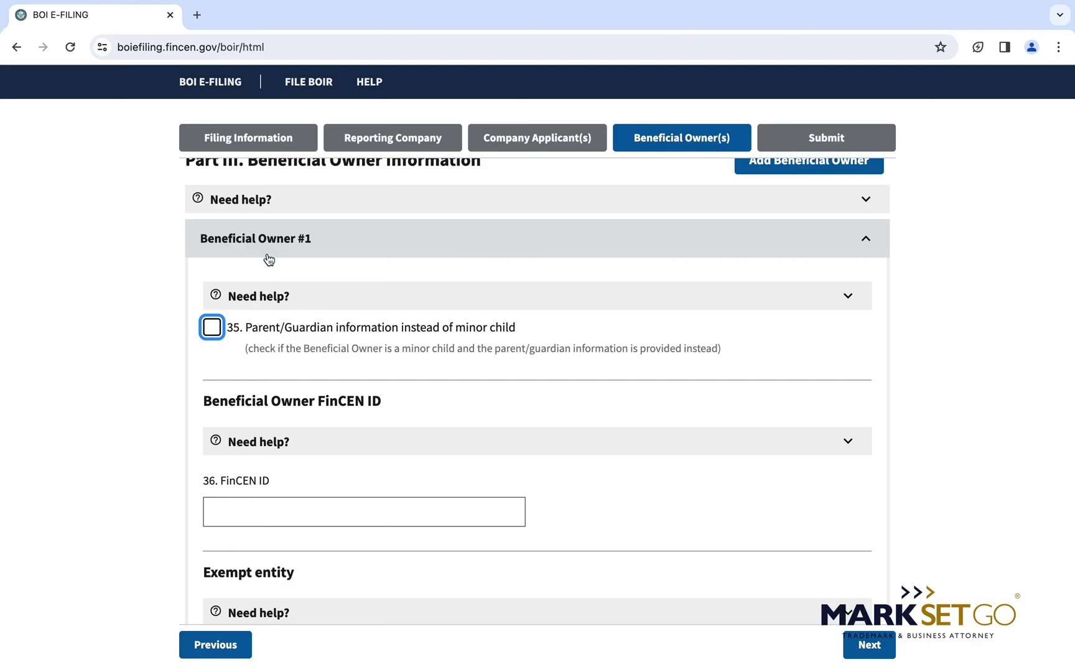
scroll(300, 257, "up", 2)
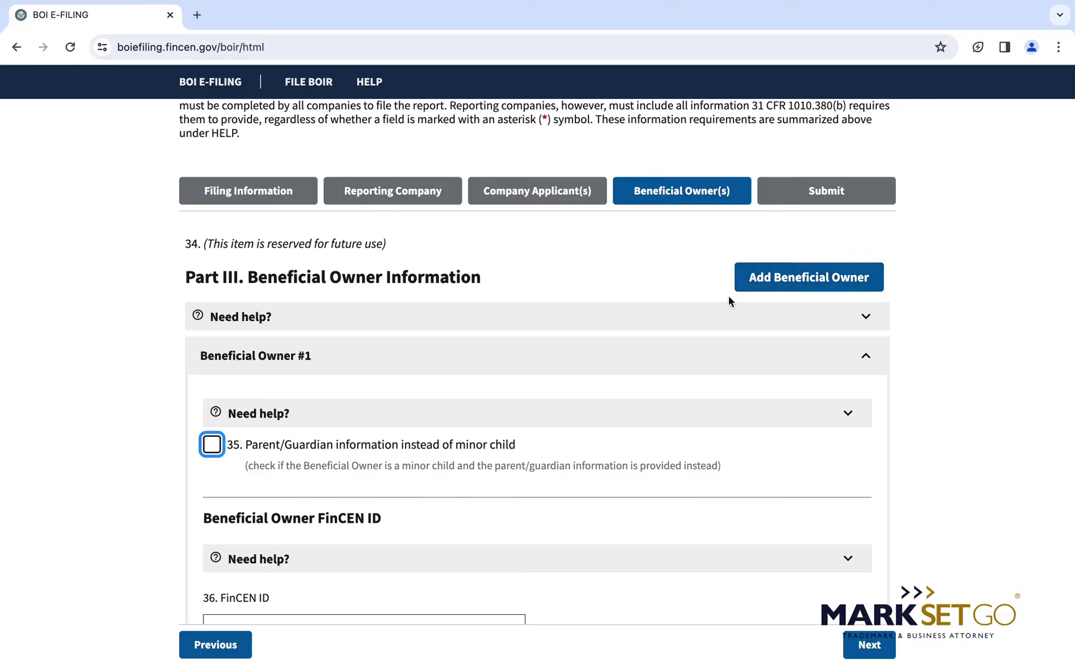
scroll(948, 371, "down", 2)
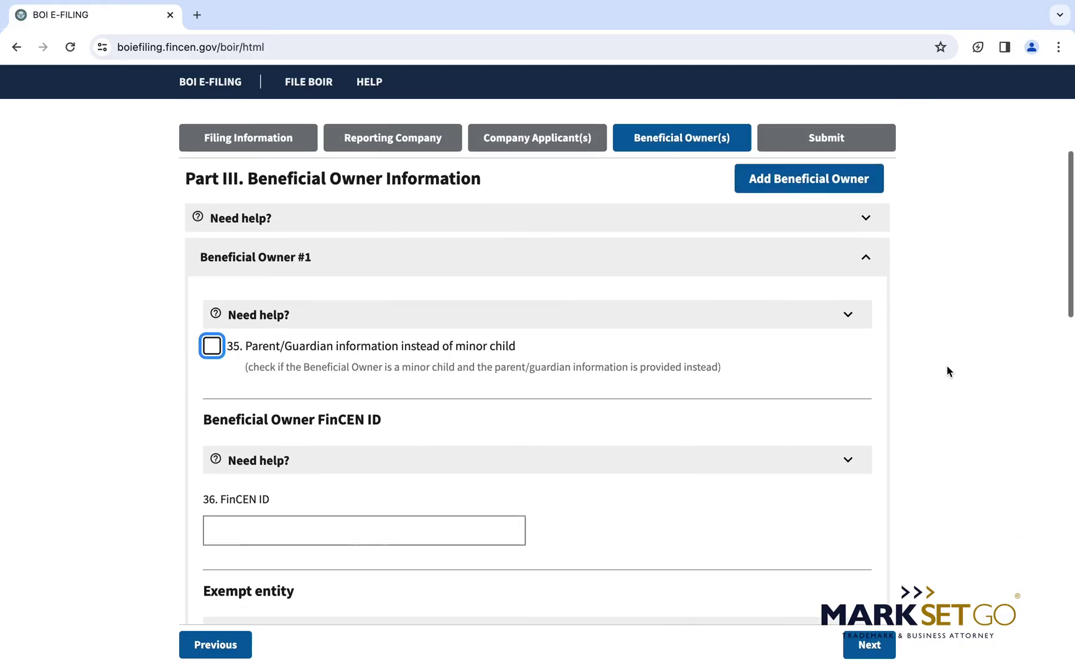
scroll(948, 371, "down", 1)
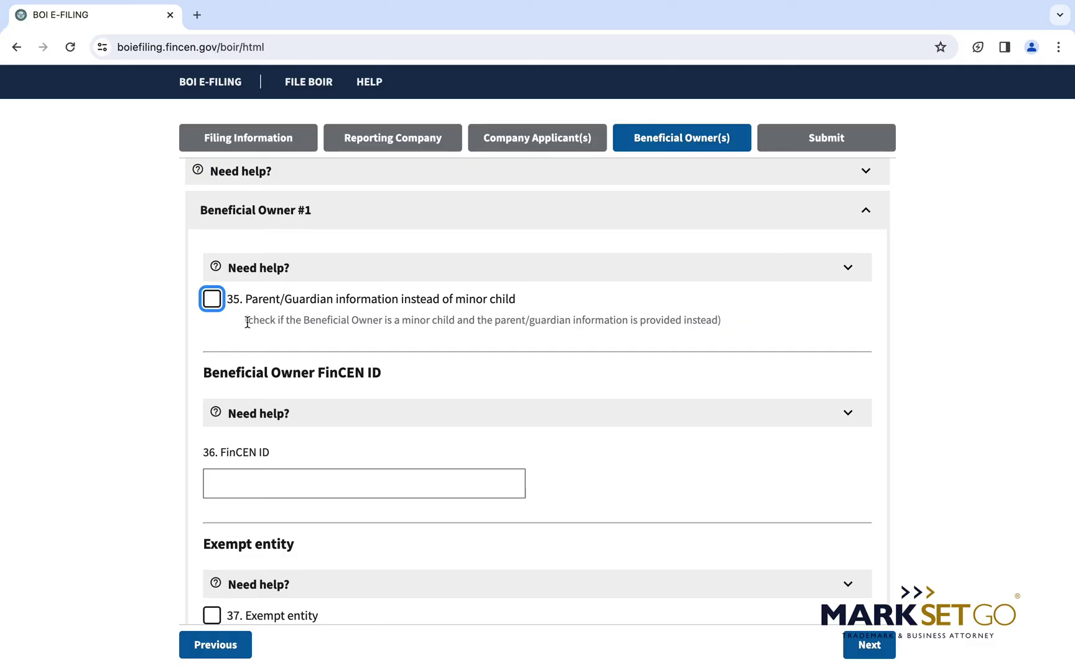
left_click_drag(247, 321, 698, 322)
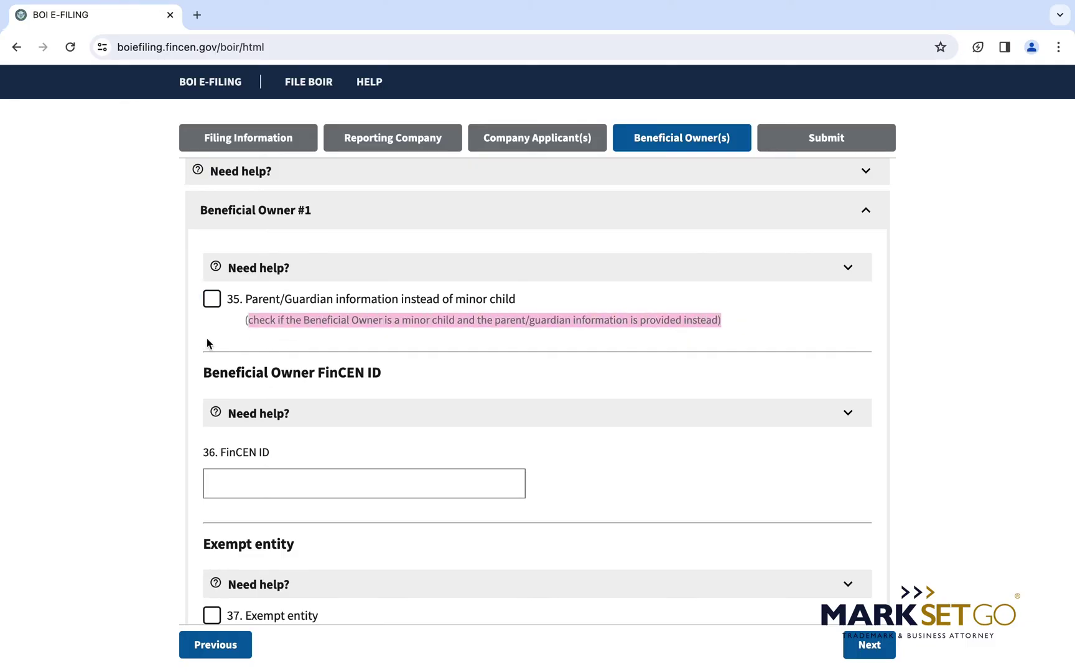
left_click(284, 320)
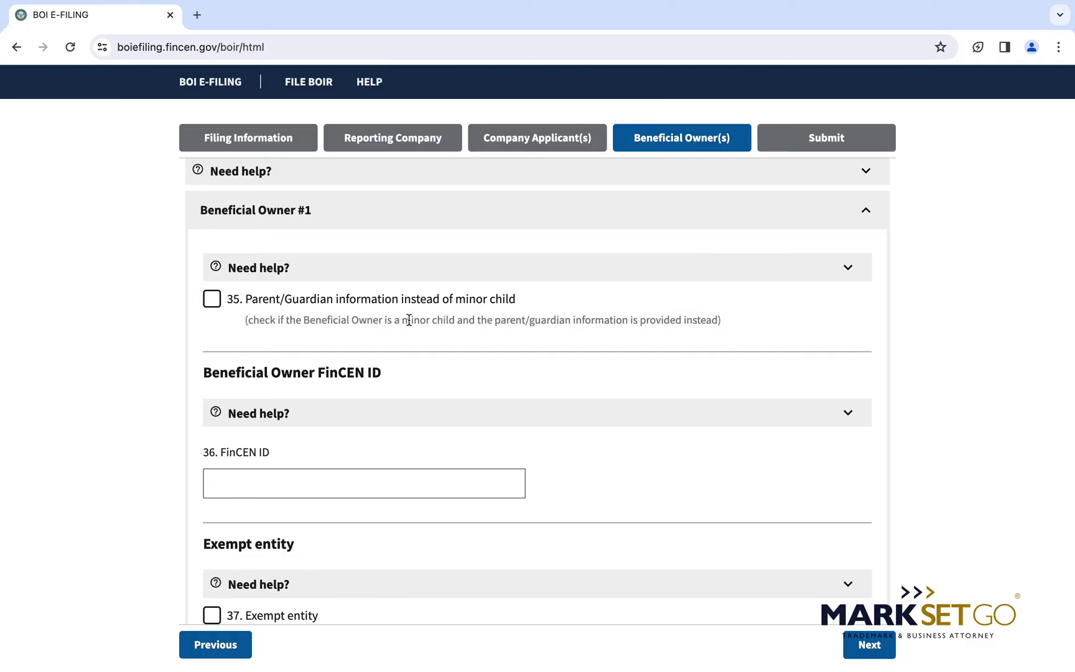
scroll(409, 320, "down", 1)
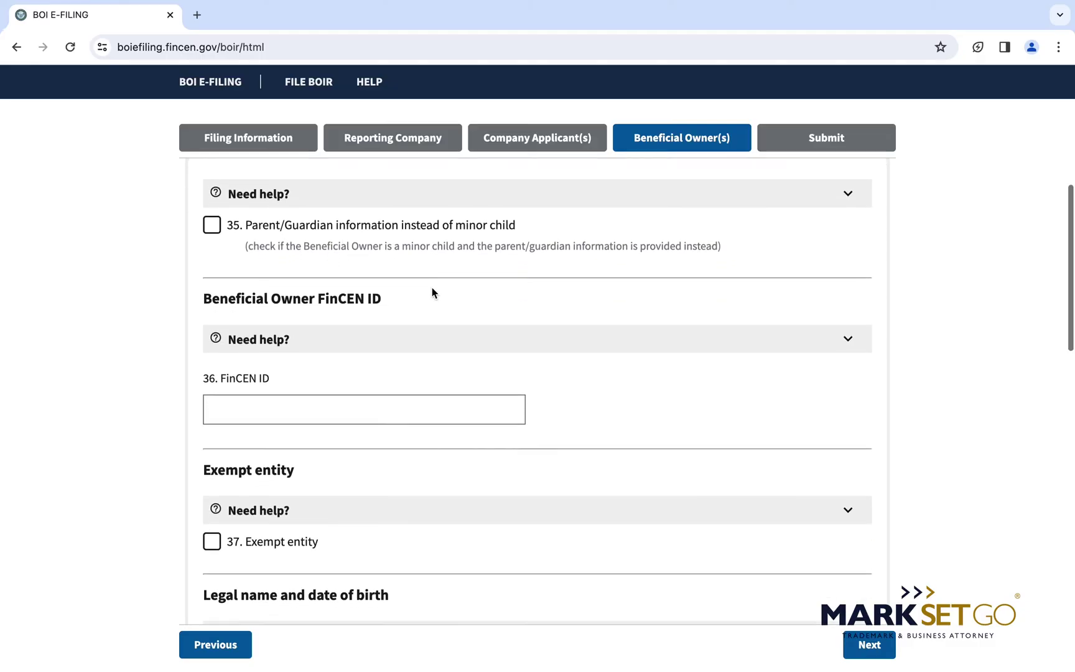
scroll(434, 294, "down", 1)
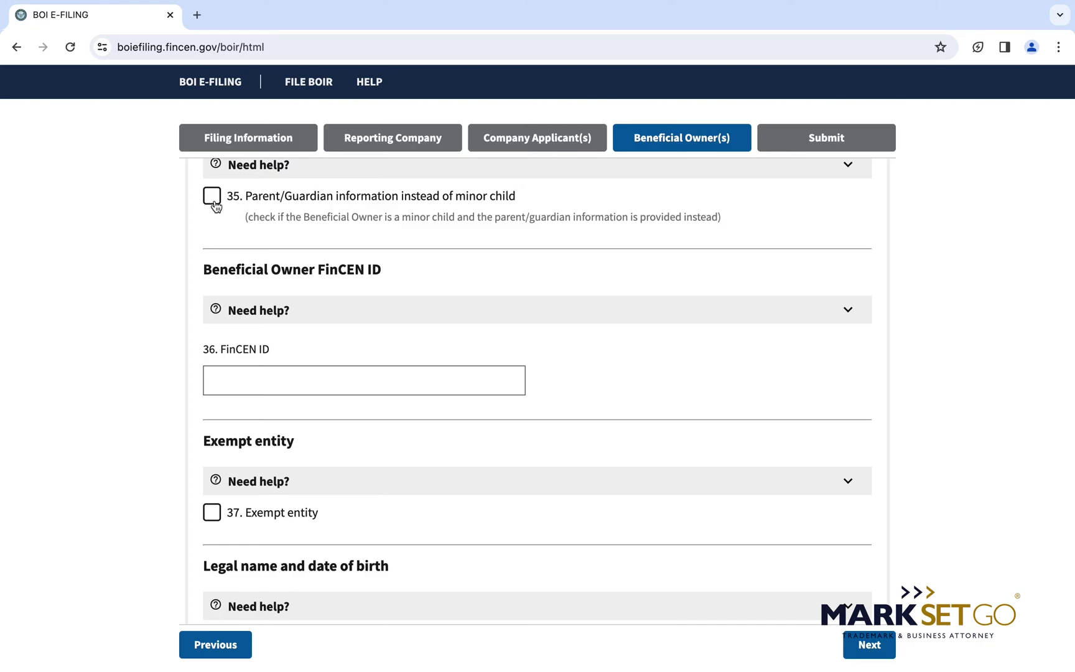
scroll(289, 312, "down", 2)
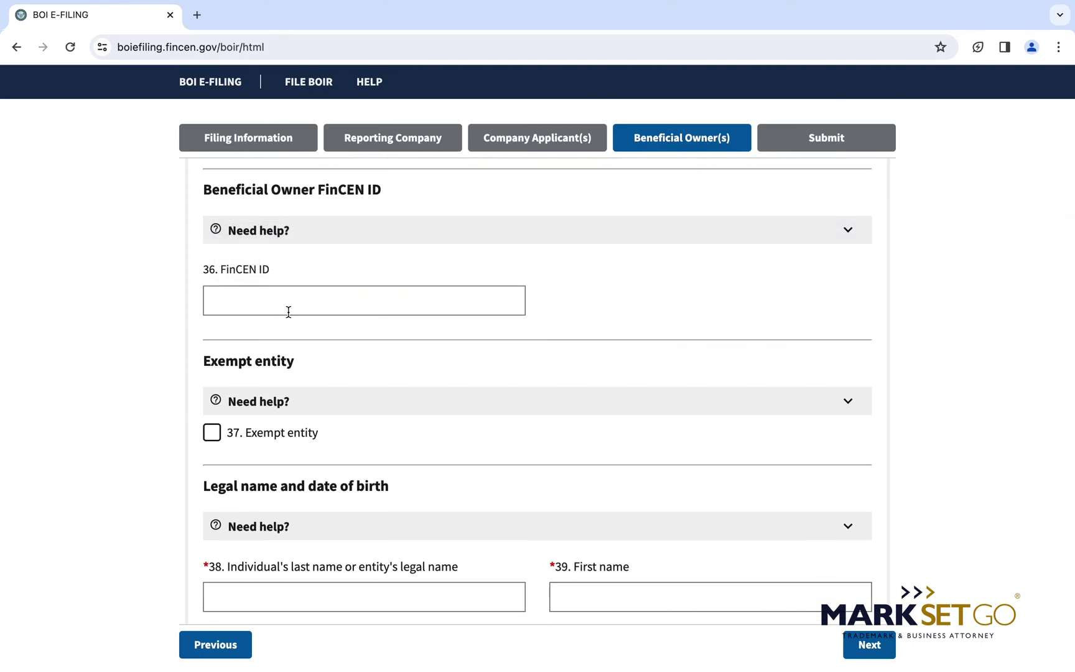
left_click_drag(222, 270, 287, 272)
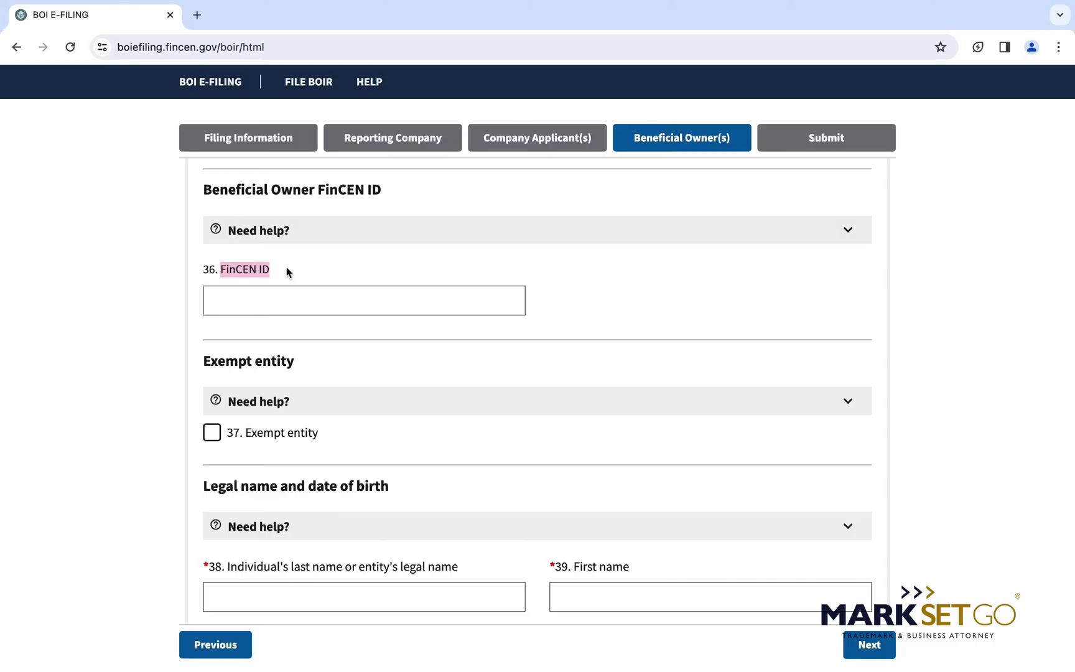
left_click(277, 293)
scroll(251, 295, "down", 3)
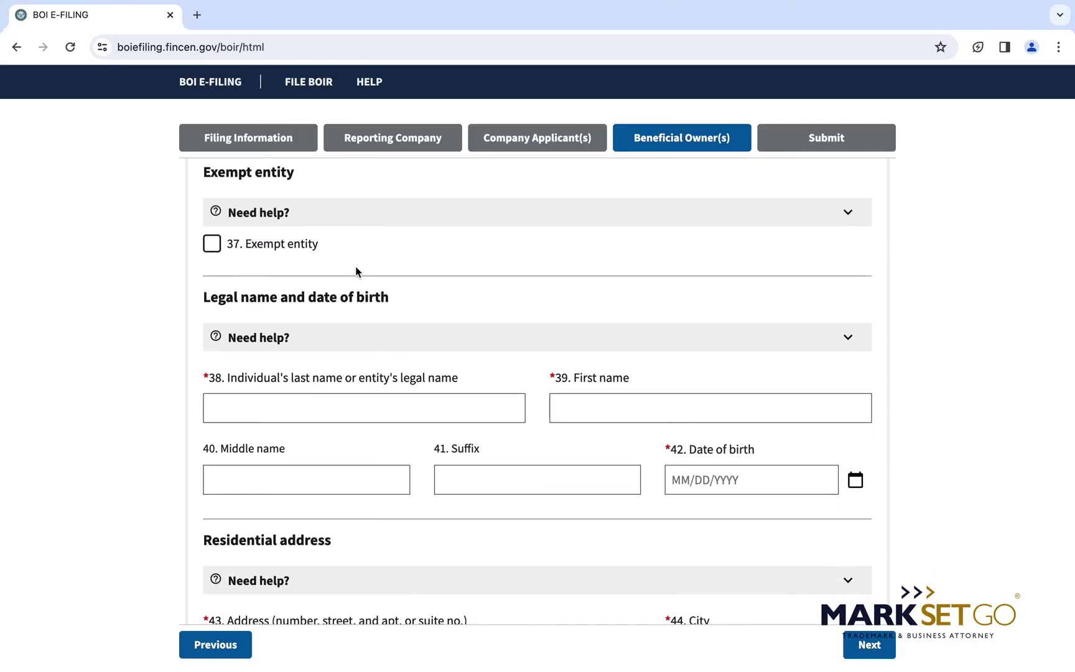
scroll(210, 247, "down", 1)
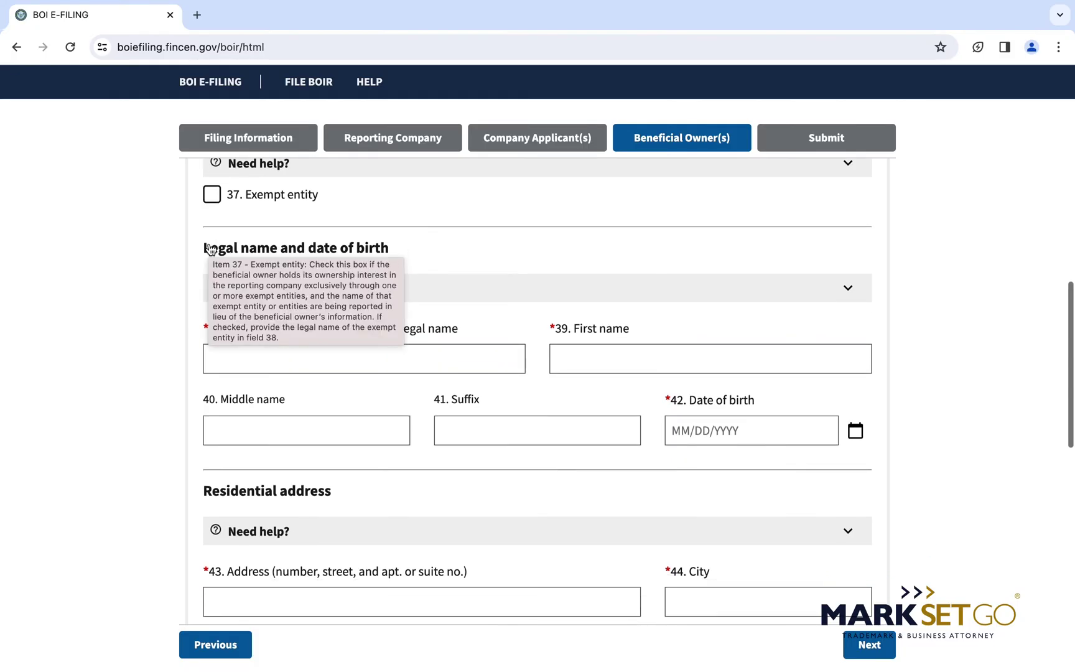
scroll(209, 244, "up", 5)
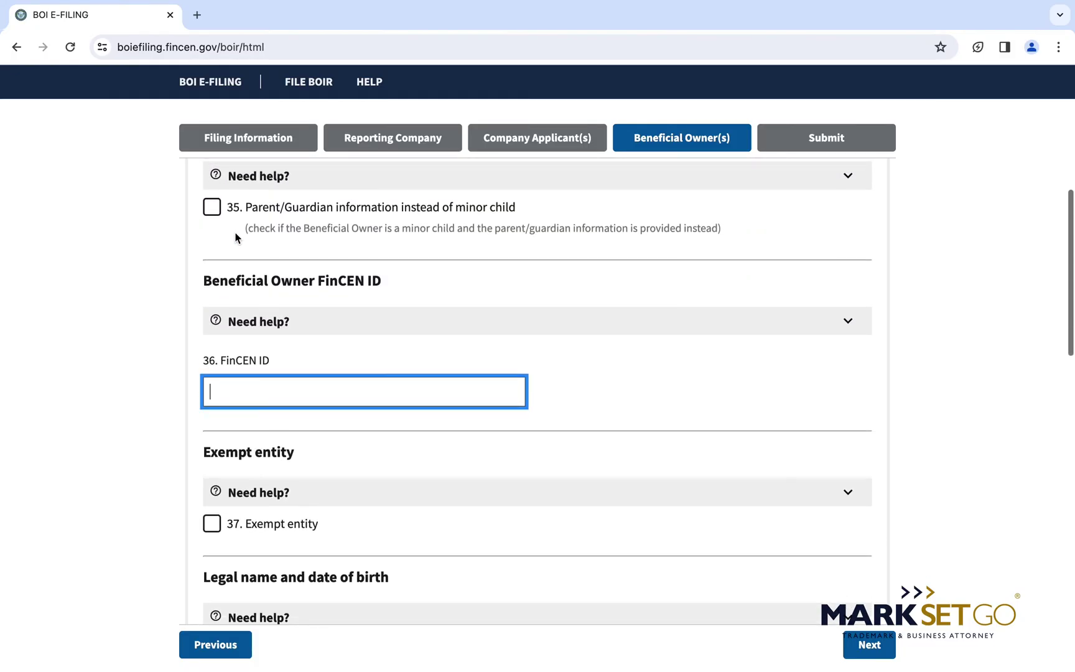
scroll(285, 242, "down", 3)
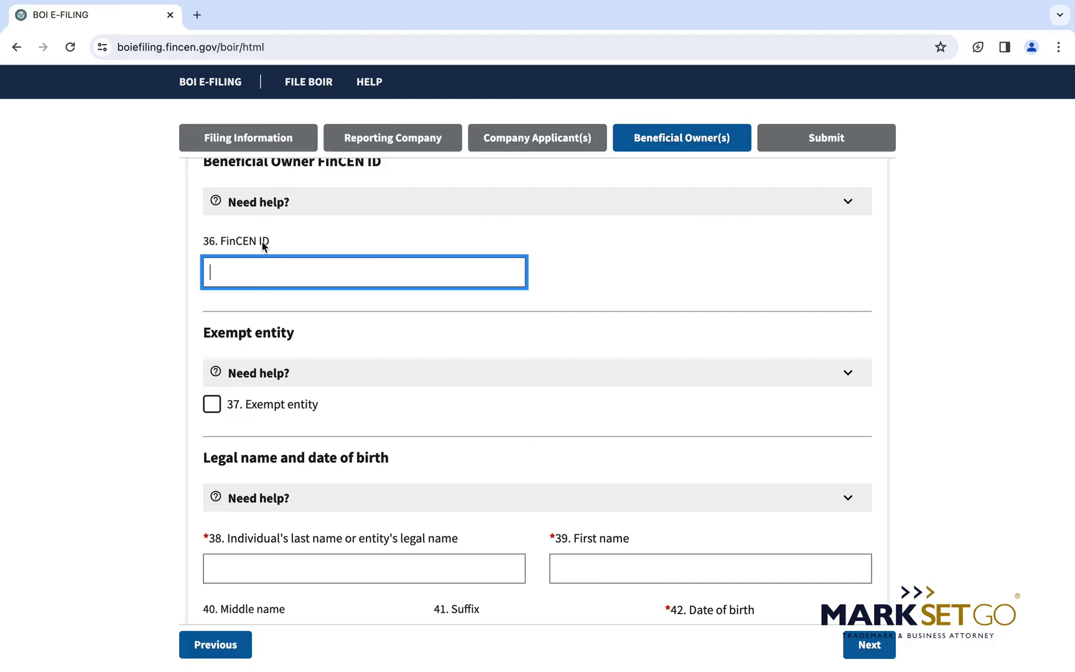
scroll(259, 240, "down", 3)
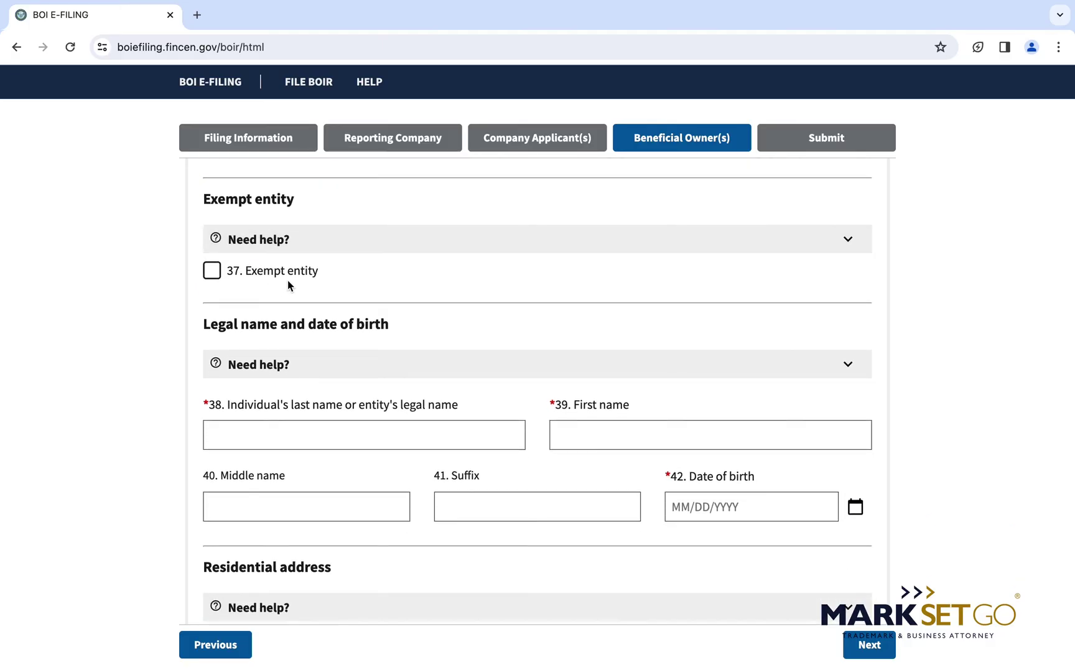
scroll(288, 285, "down", 5)
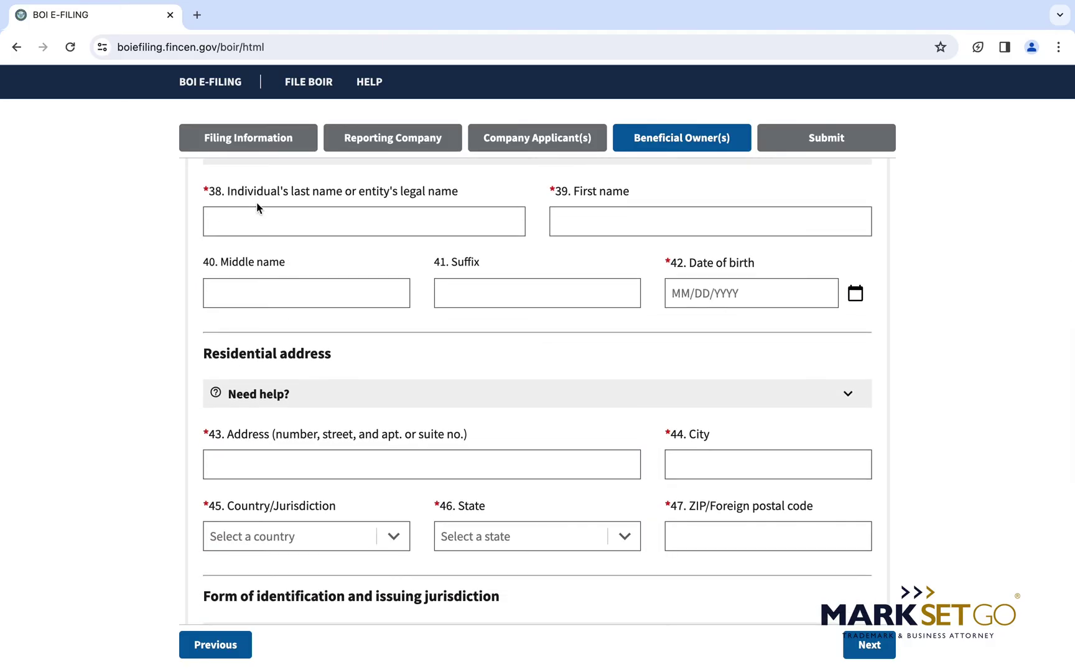
scroll(257, 212, "up", 1)
Enter the owner's last name, first name and date of birth.
left_click(300, 280)
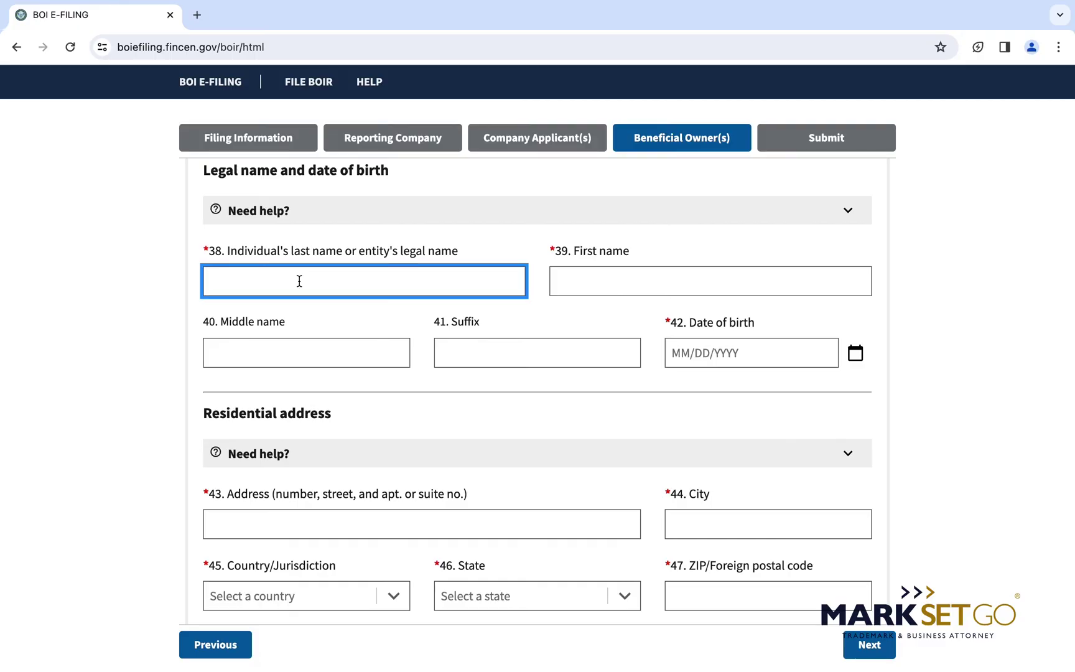
type("DOE")
key("Tab")
type("JANE")
key("Tab")
key("Tab")
key("Tab")
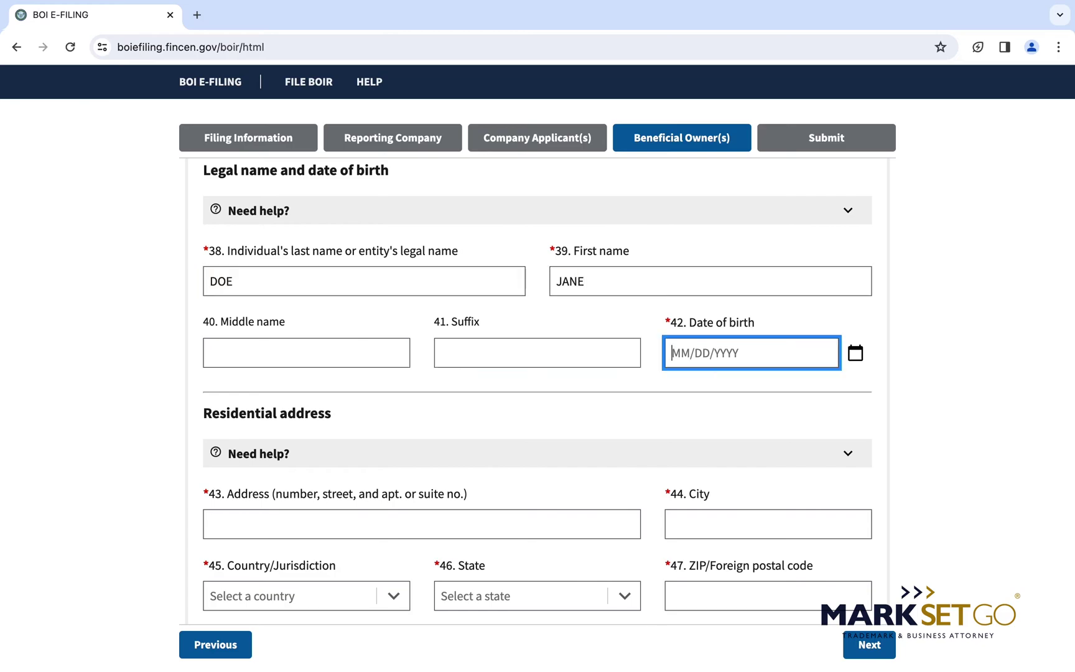
type("01/01/1990")
scroll(434, 298, "down", 4)
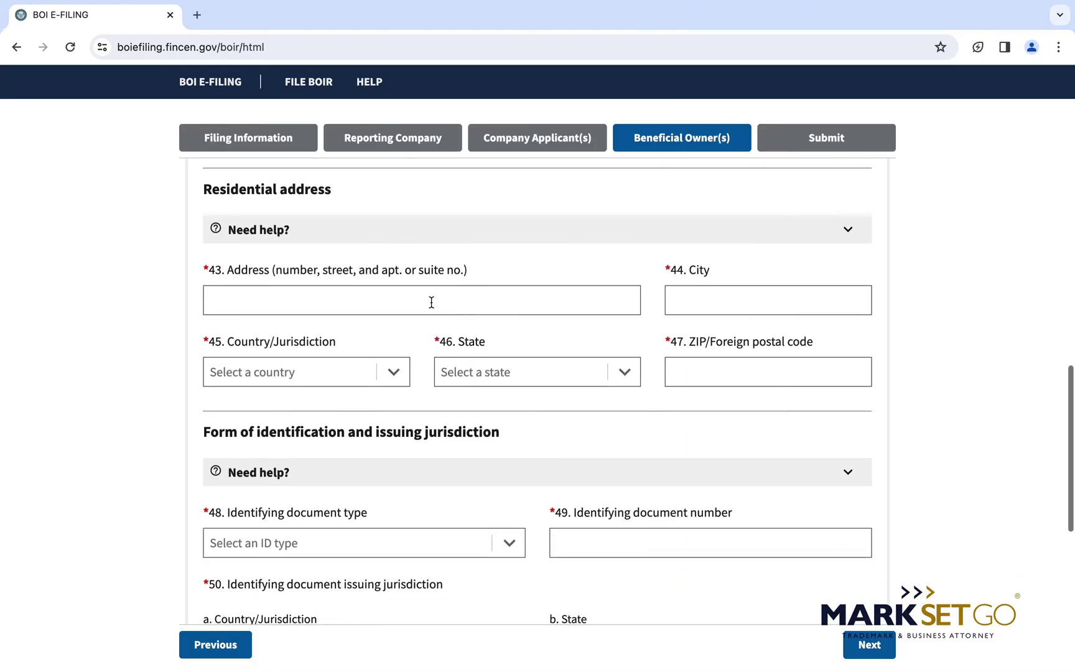
Enter the owner's residential street, city Boston and country United States of America.
left_click(434, 298)
type("12")
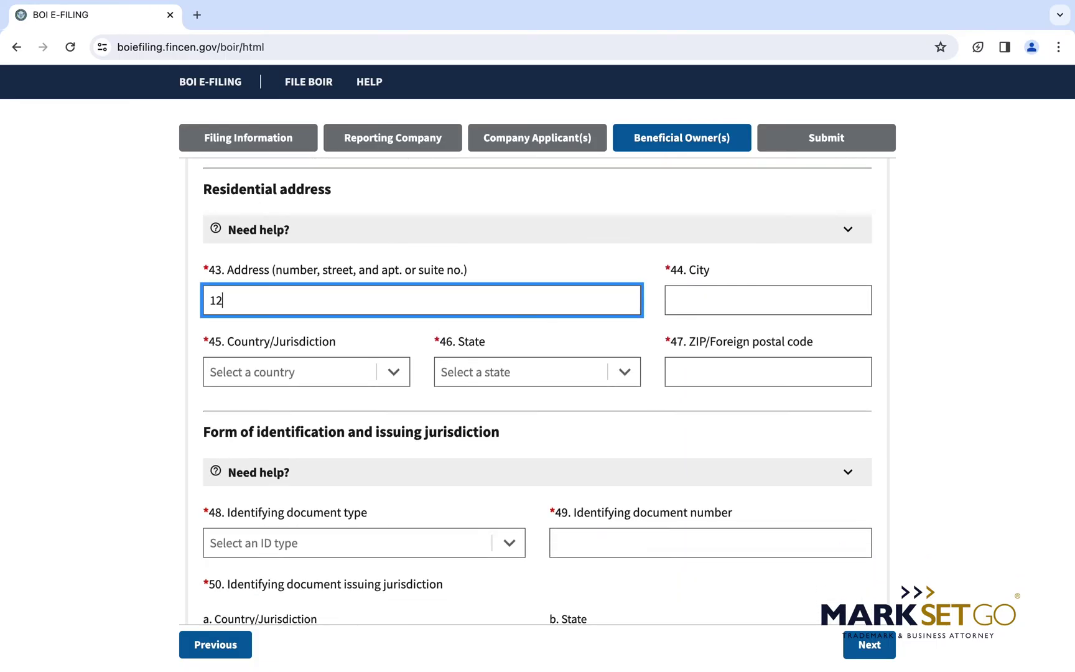
type("3 MAIN STREET, APT 100")
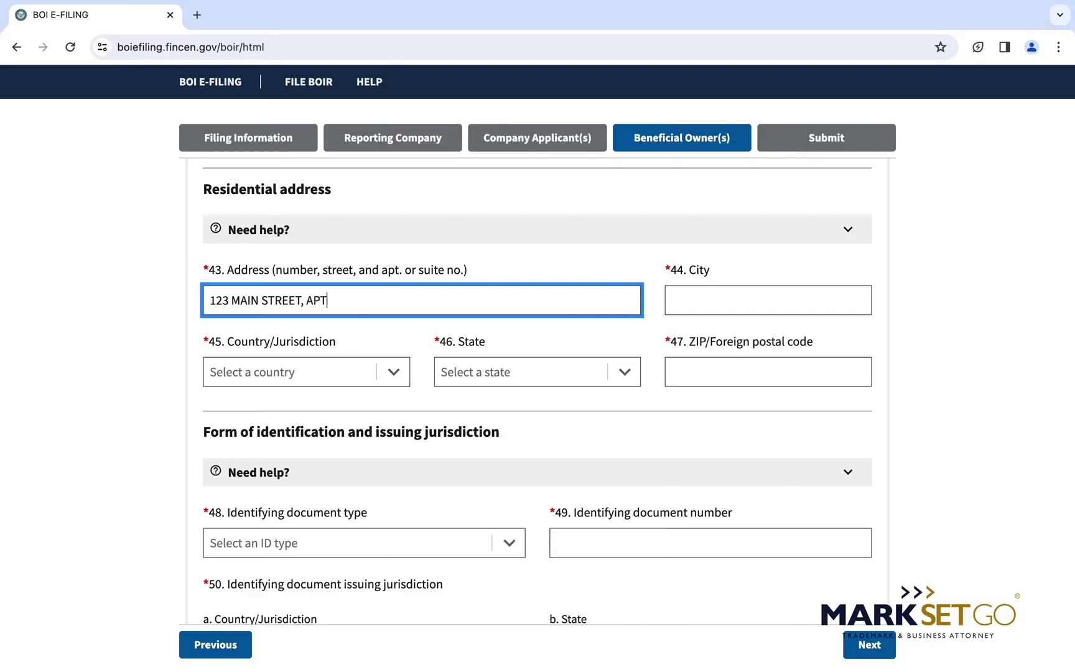
key("Tab")
type("BOSTON")
key("Tab")
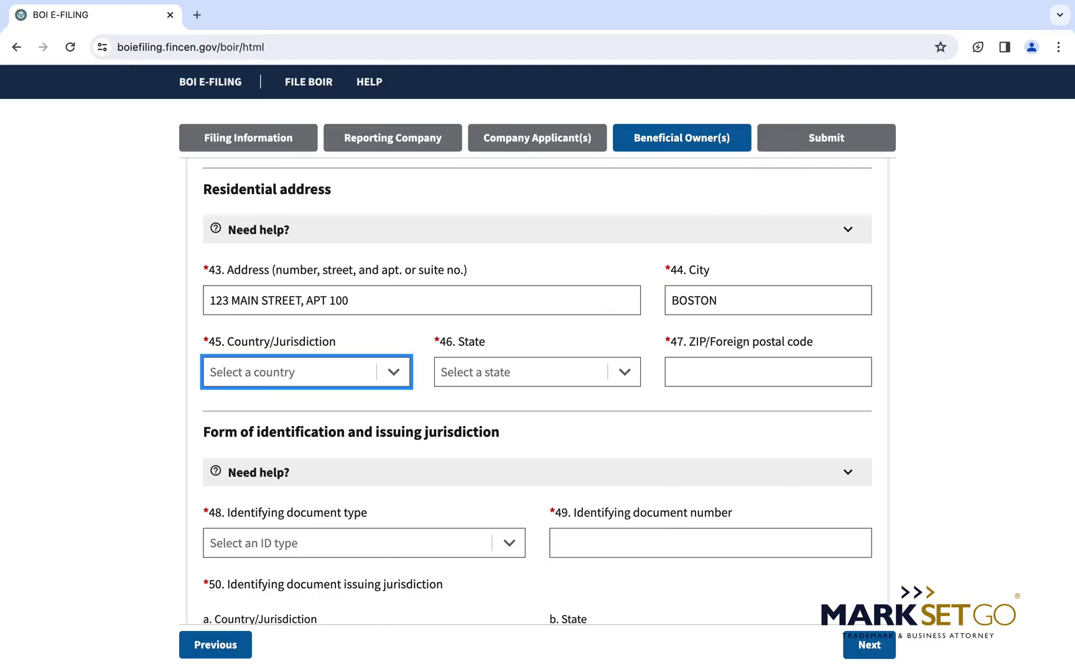
type("UNI")
key("Return")
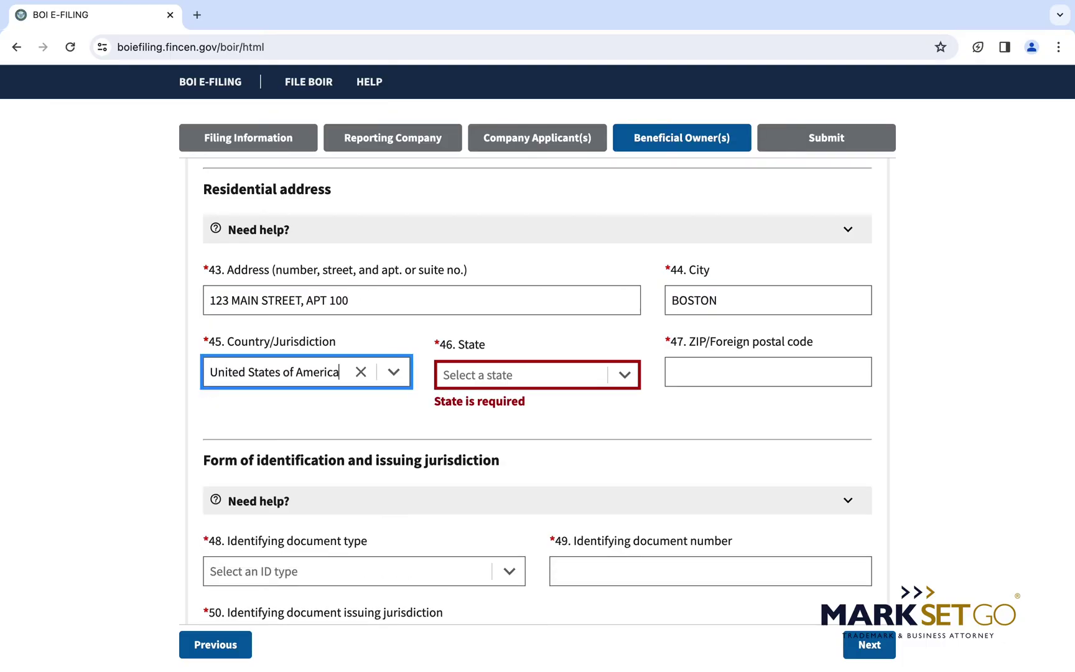
type("MAS")
key("BackSpace")
key("BackSpace")
key("BackSpace")
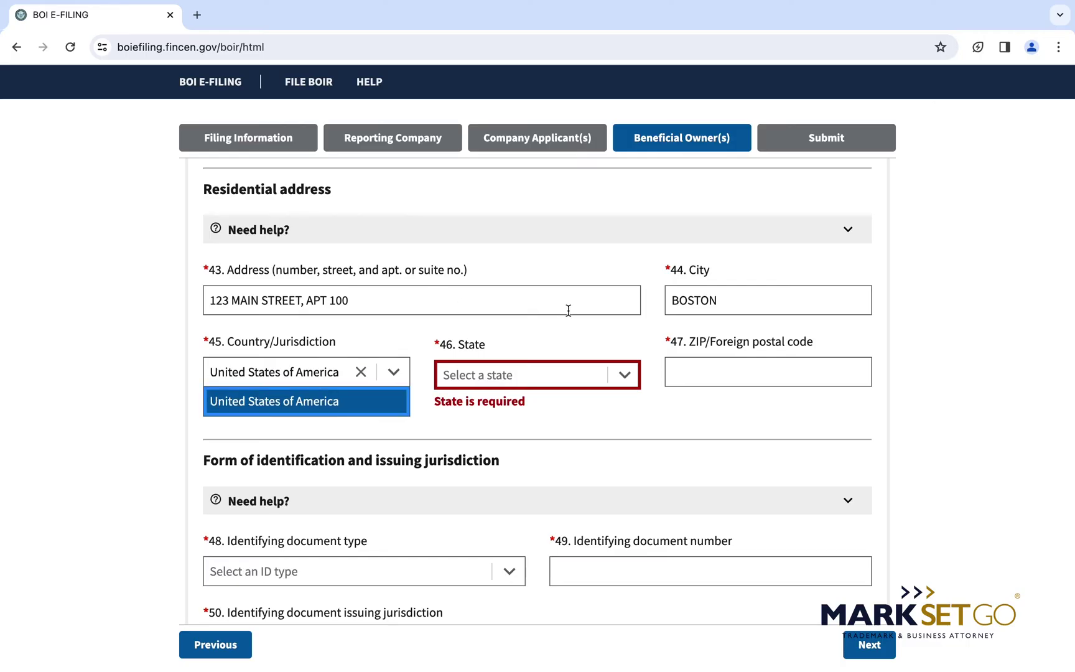
Set the residential state to Massachusetts and enter the ZIP code.
left_click(533, 375)
type("MAS")
left_click(534, 404)
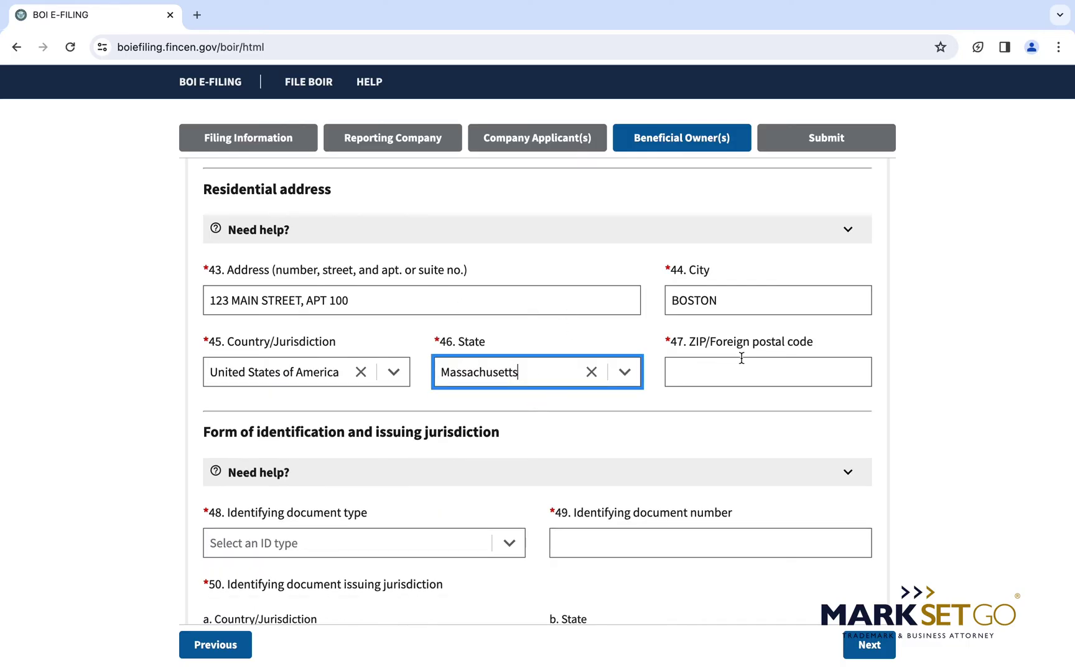
left_click(741, 361)
type("021110")
scroll(742, 358, "down", 3)
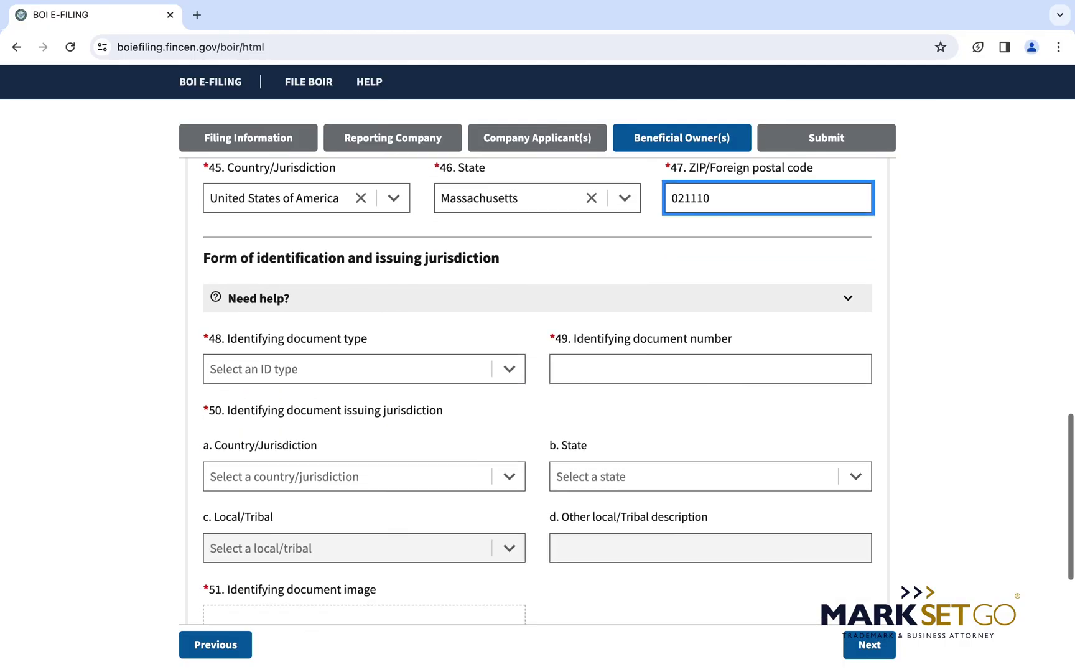
scroll(560, 343, "down", 1)
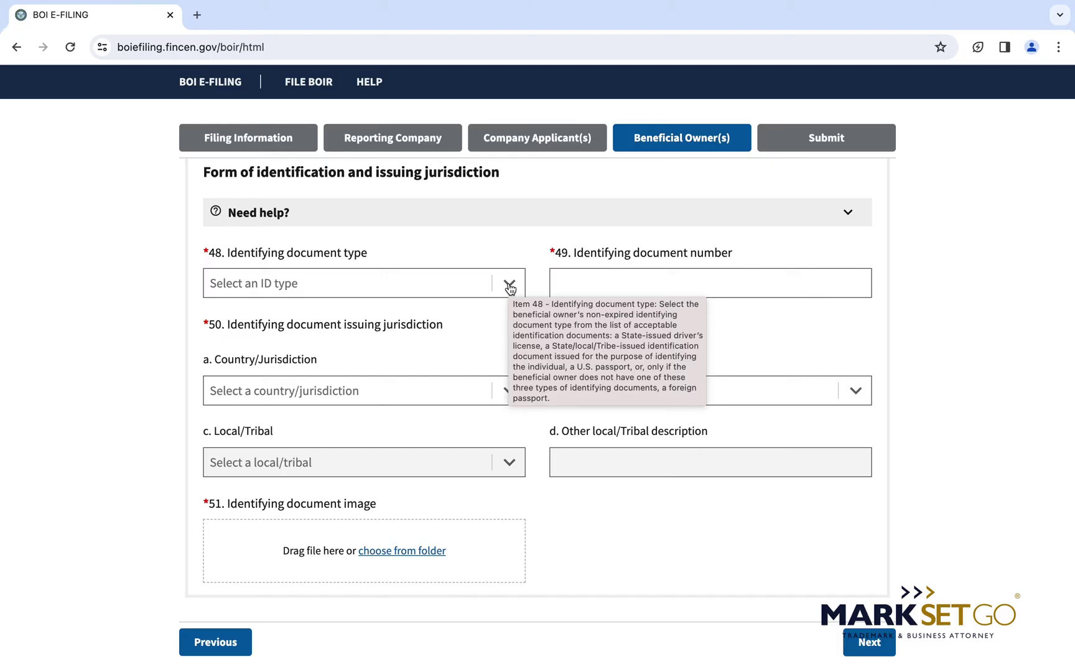
scroll(509, 287, "up", 1)
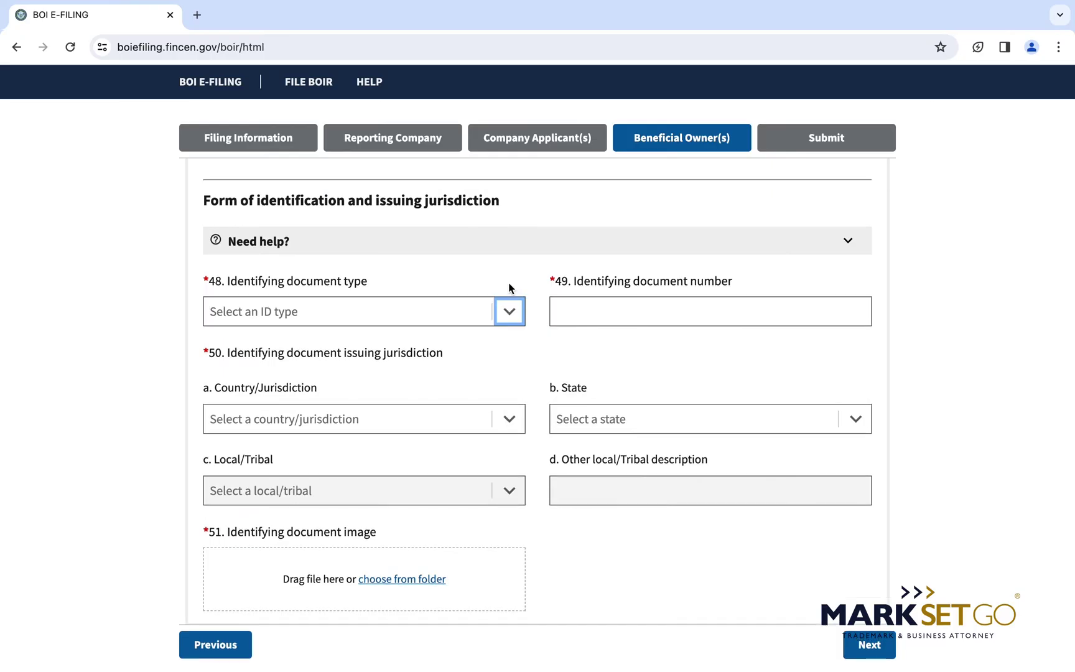
Choose State issued driver's license as the ID type and enter its document number.
left_click(510, 311)
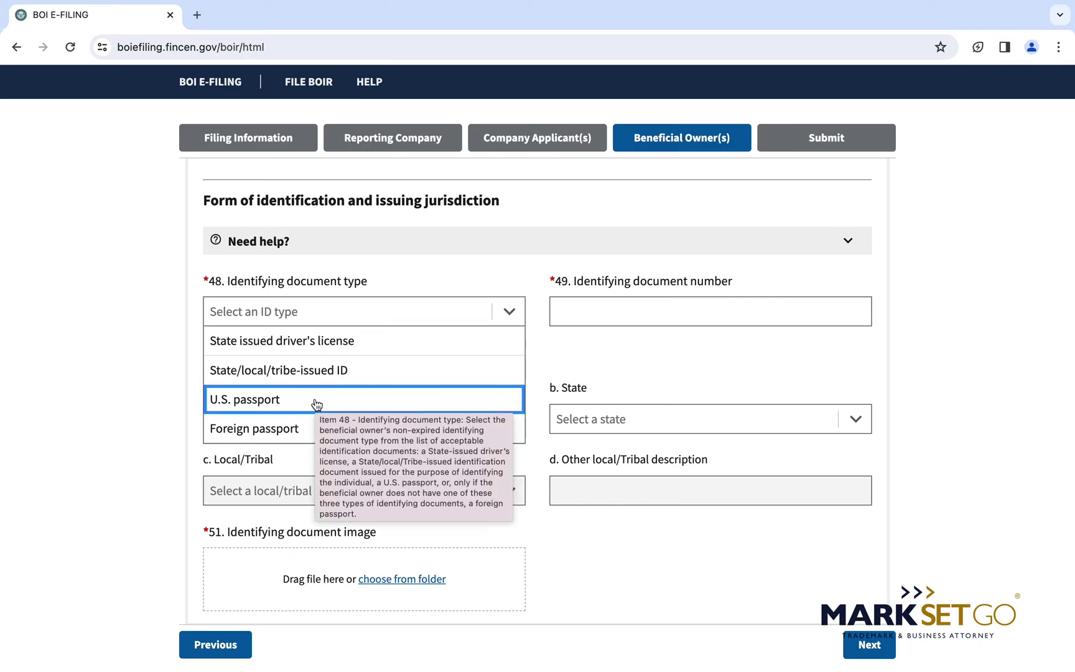
left_click(605, 319)
left_click(506, 310)
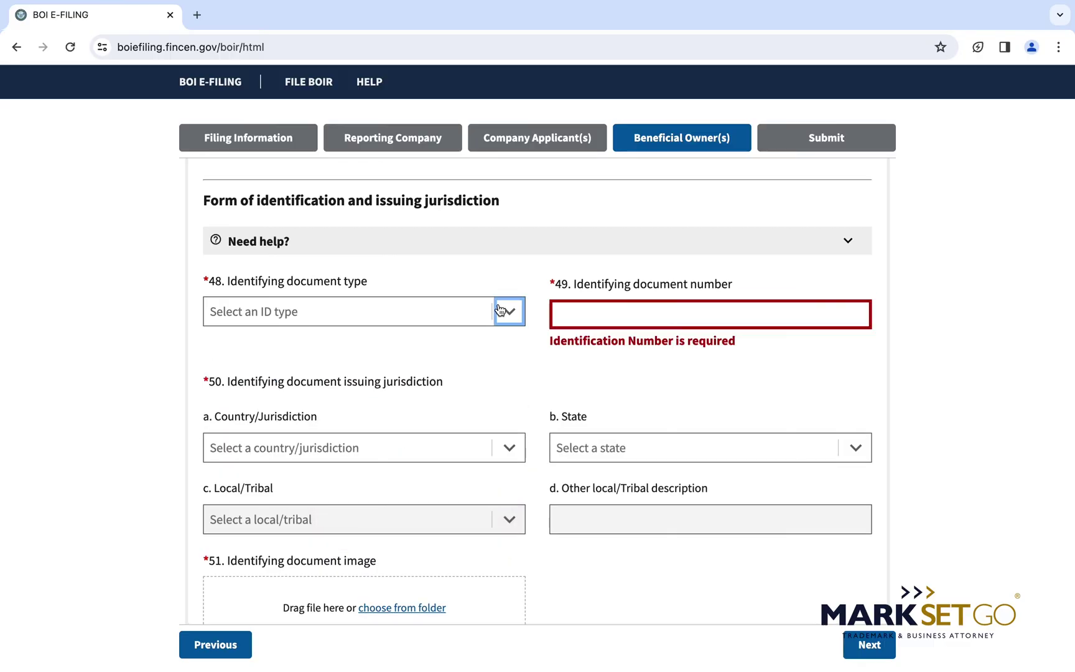
left_click(452, 339)
left_click(591, 314)
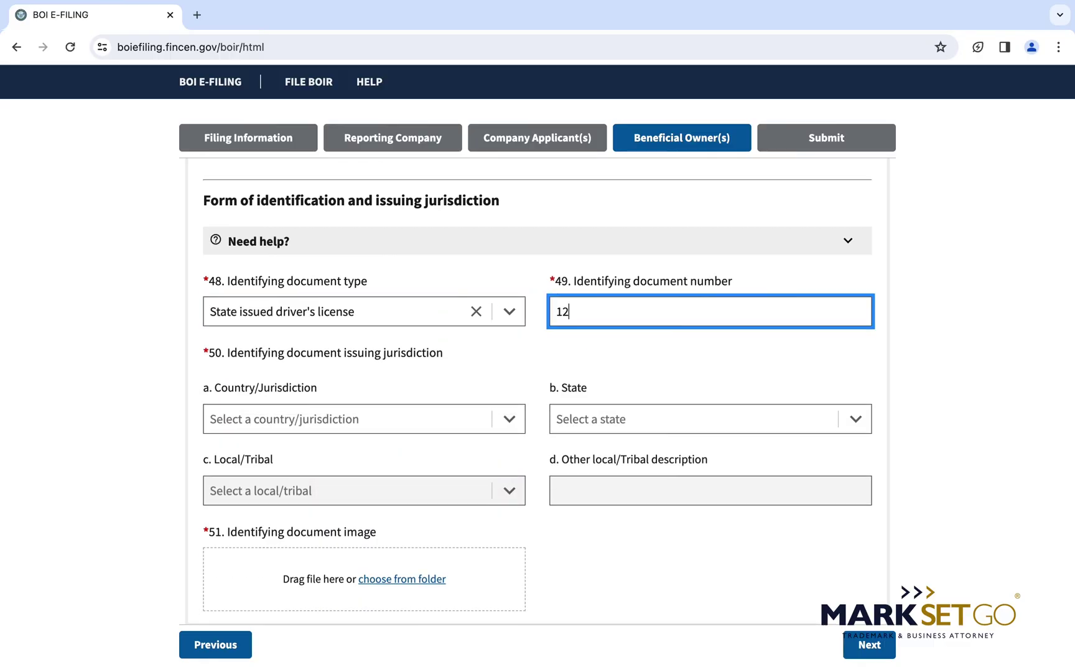
key("BackSpace")
key("BackSpace")
key("BackSpace")
key("BackSpace")
key("BackSpace")
key("BackSpace")
key("BackSpace")
key("BackSpace")
key("BackSpace")
key("BackSpace")
scroll(490, 331, "down", 3)
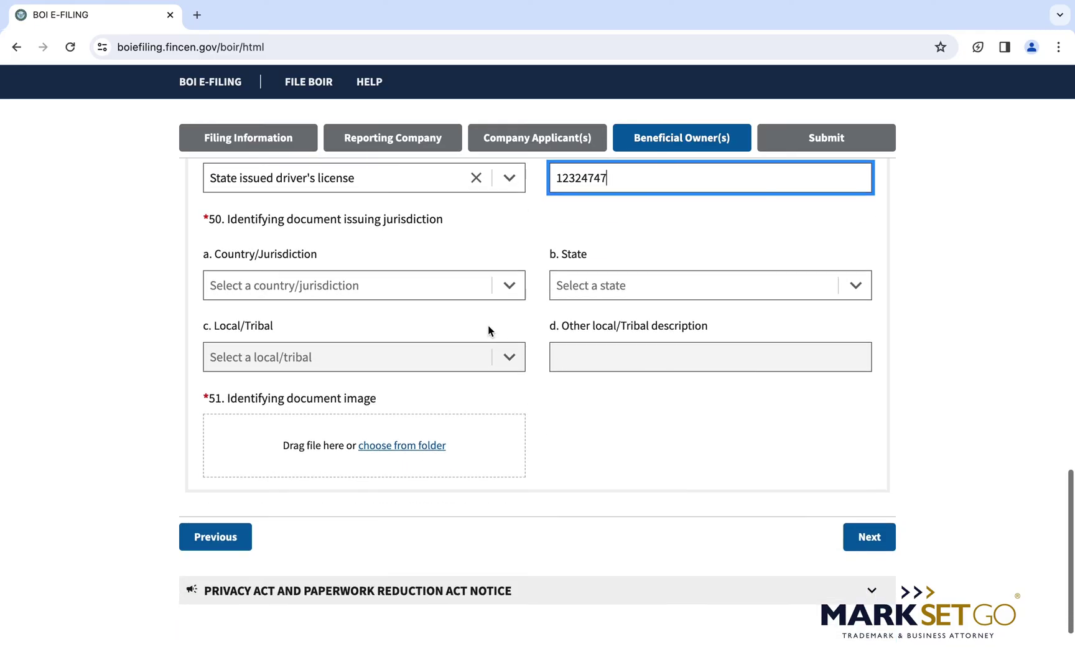
Set the issuing jurisdiction to United States of America, Massachusetts, and attach LICENSE.jpg.
left_click(456, 286)
type("UNIT")
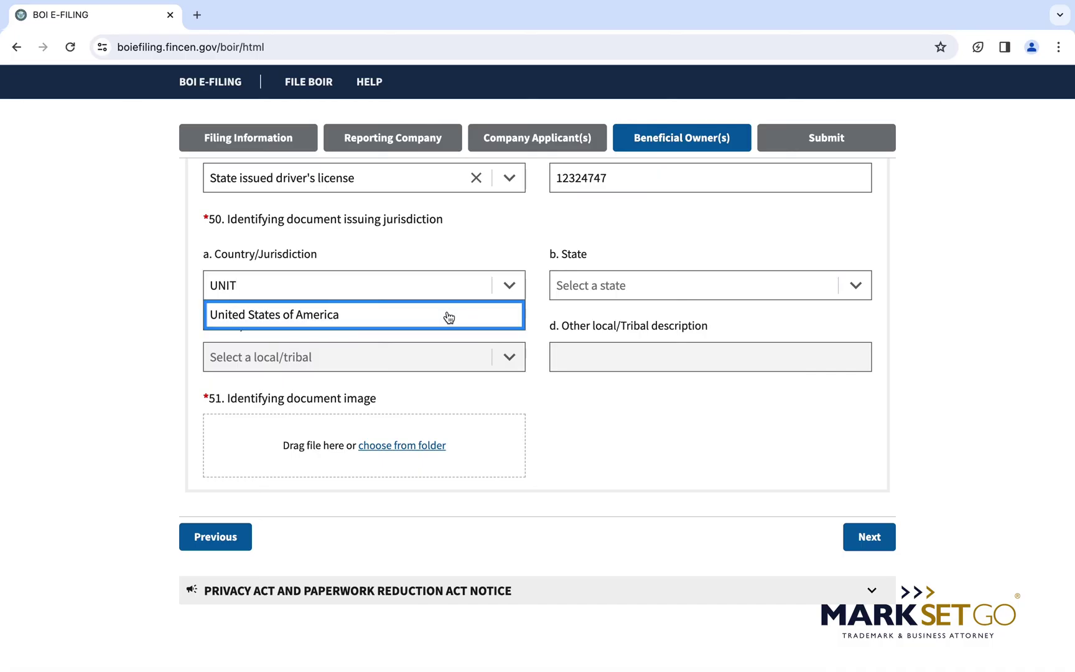
left_click(447, 314)
left_click(629, 293)
type("MAS")
left_click(641, 316)
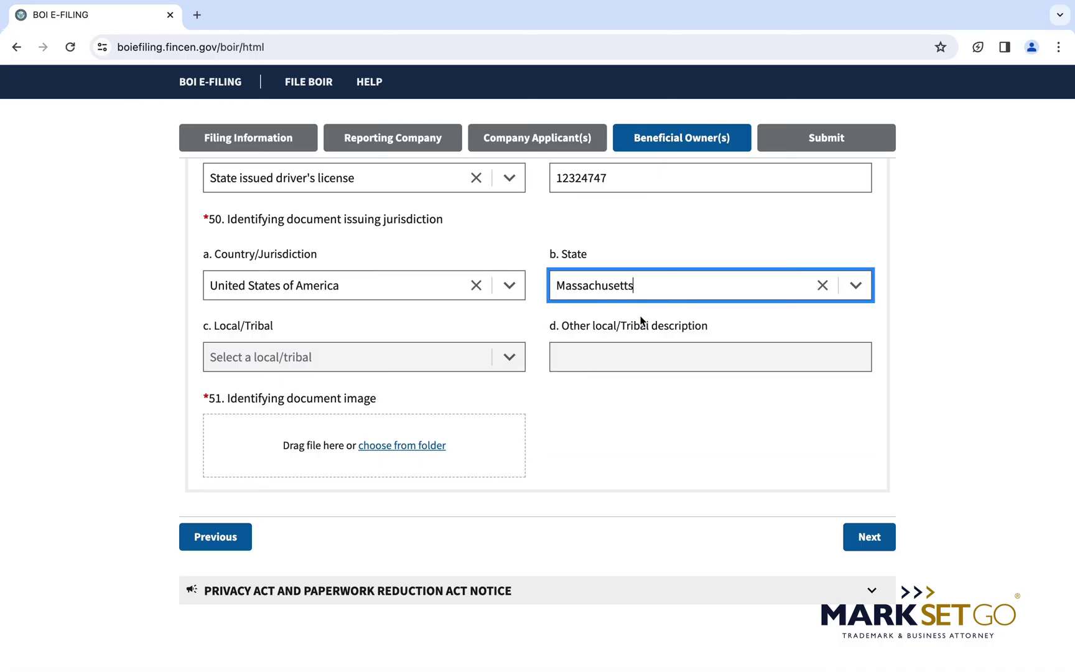
left_click(383, 447)
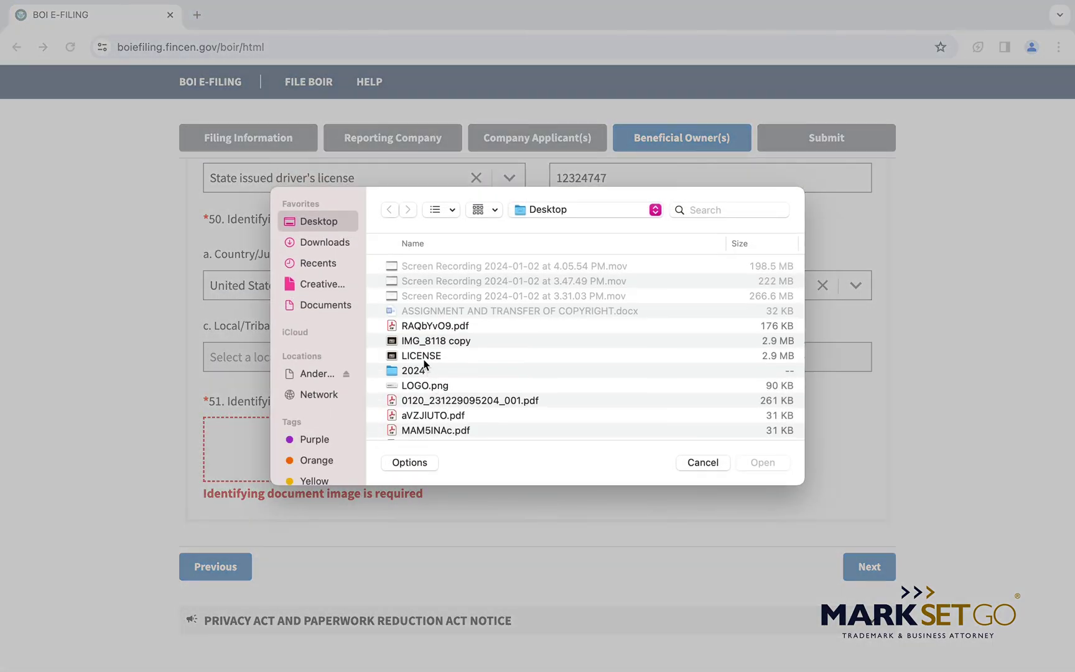
double_click(422, 350)
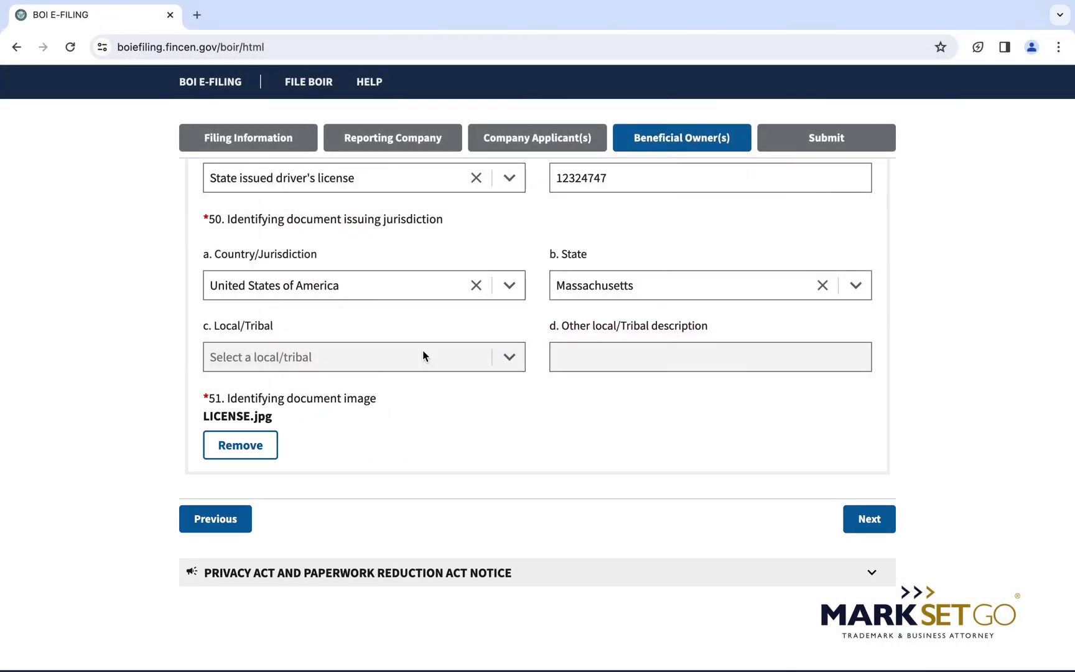
mouse_move(423, 350)
scroll(334, 379, "up", 4)
scroll(334, 381, "up", 2)
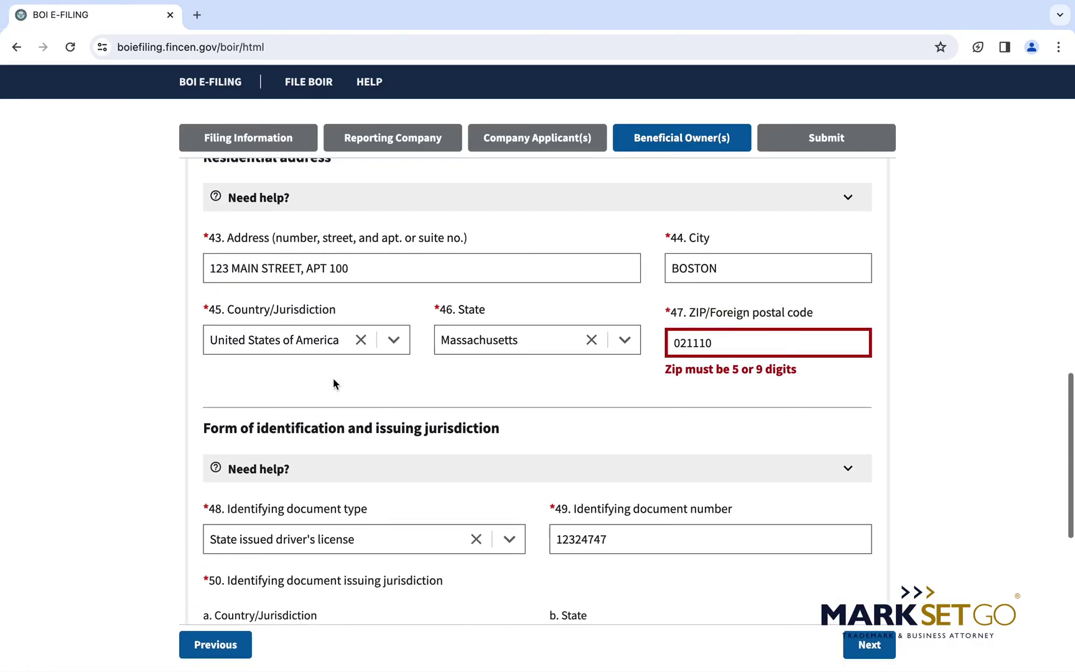
scroll(333, 380, "up", 2)
scroll(309, 379, "up", 2)
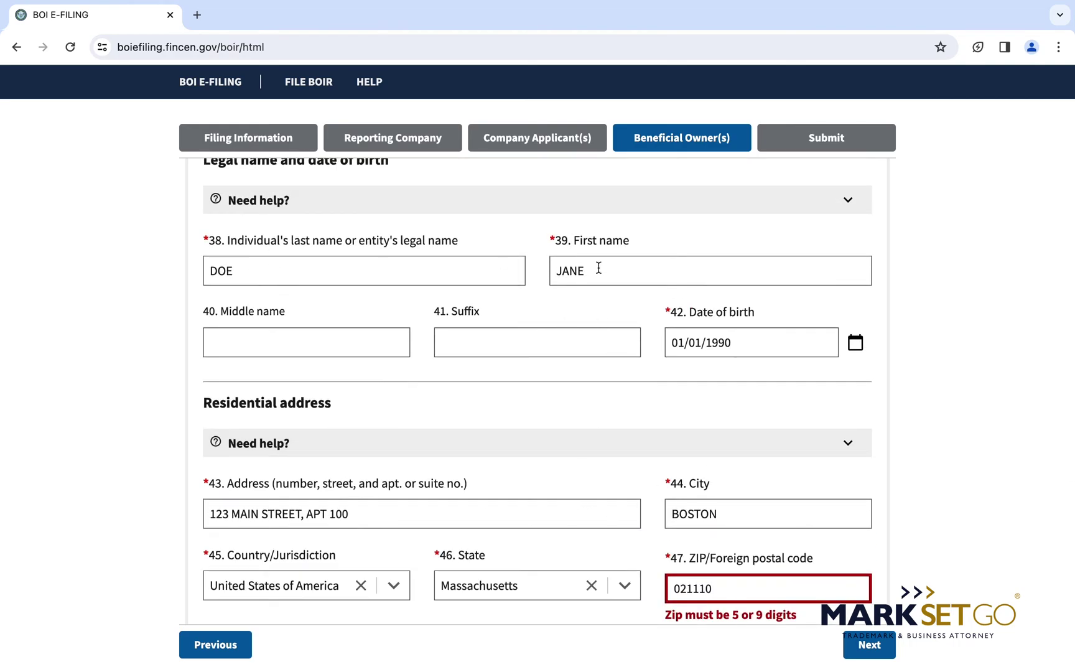
scroll(659, 387, "down", 1)
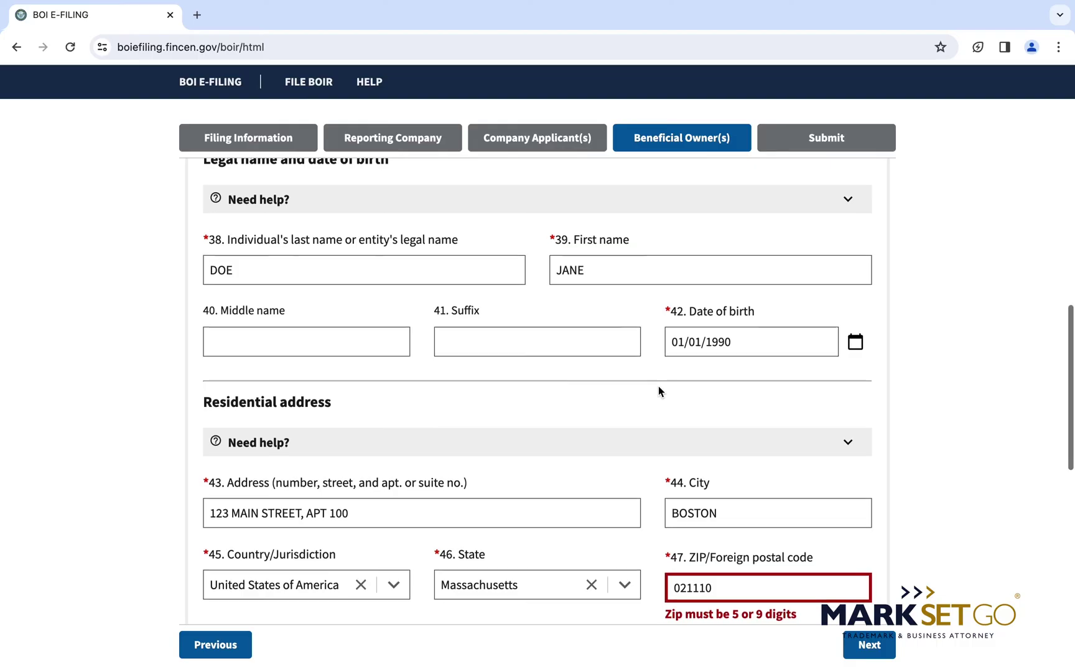
scroll(659, 386, "down", 3)
scroll(716, 457, "down", 3)
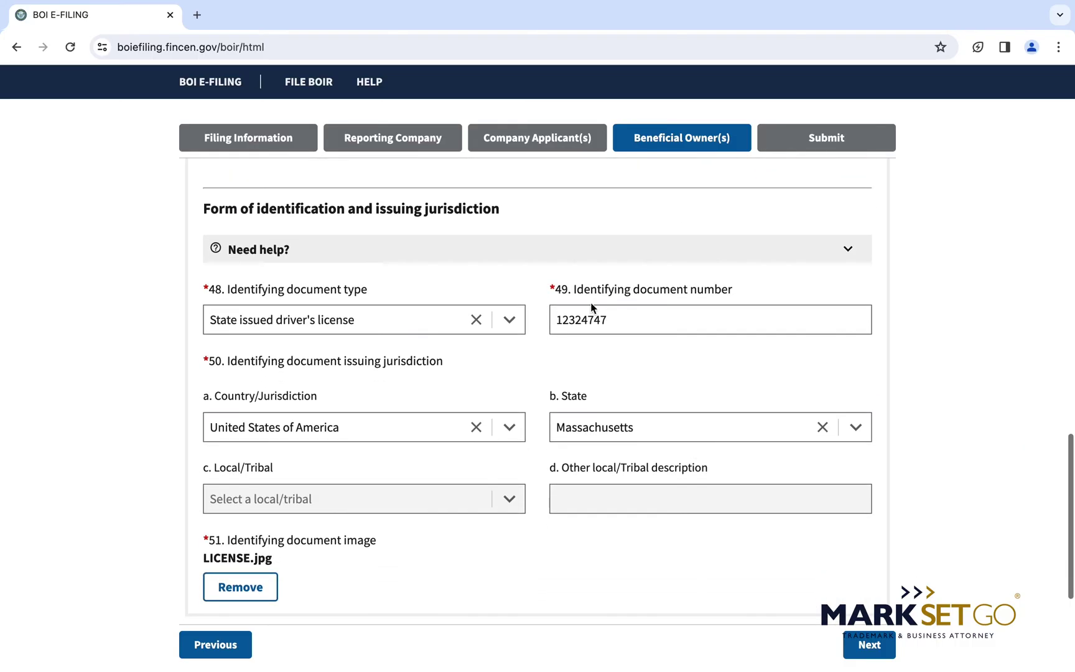
scroll(764, 463, "down", 2)
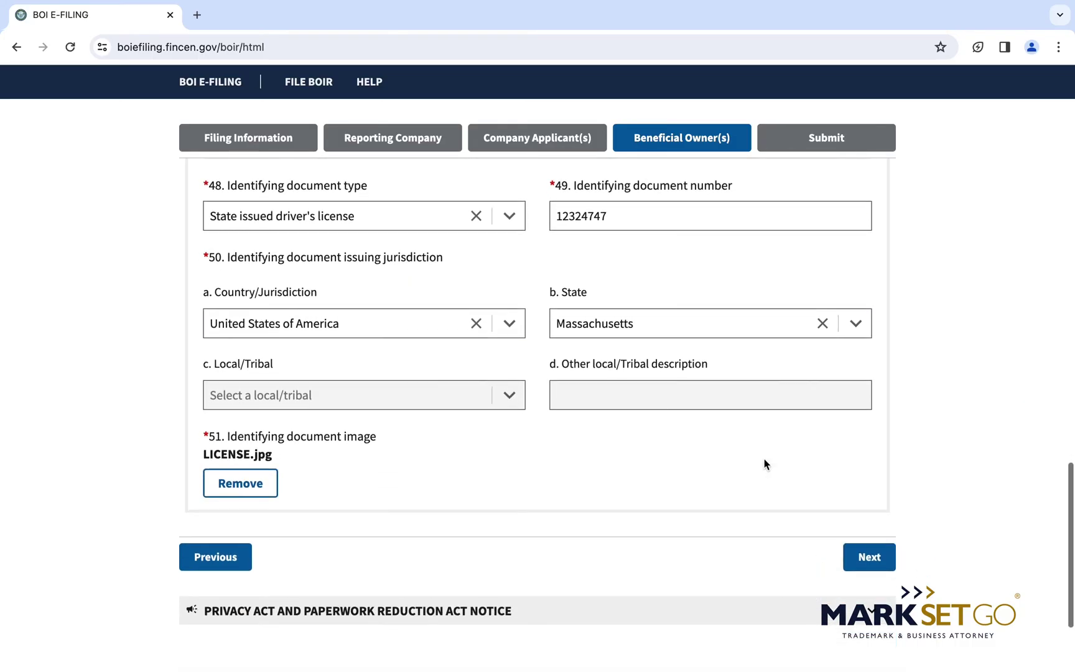
Return to the beneficial owner step, add a second owner, and enter their last name, first name and date of birth.
left_click(882, 558)
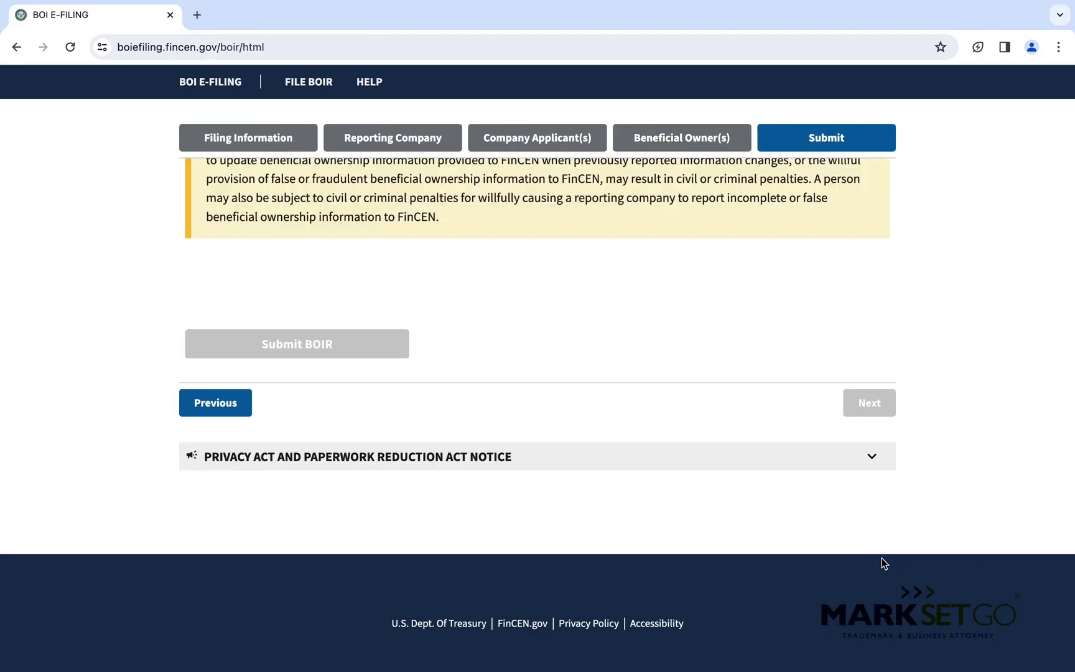
left_click(249, 416)
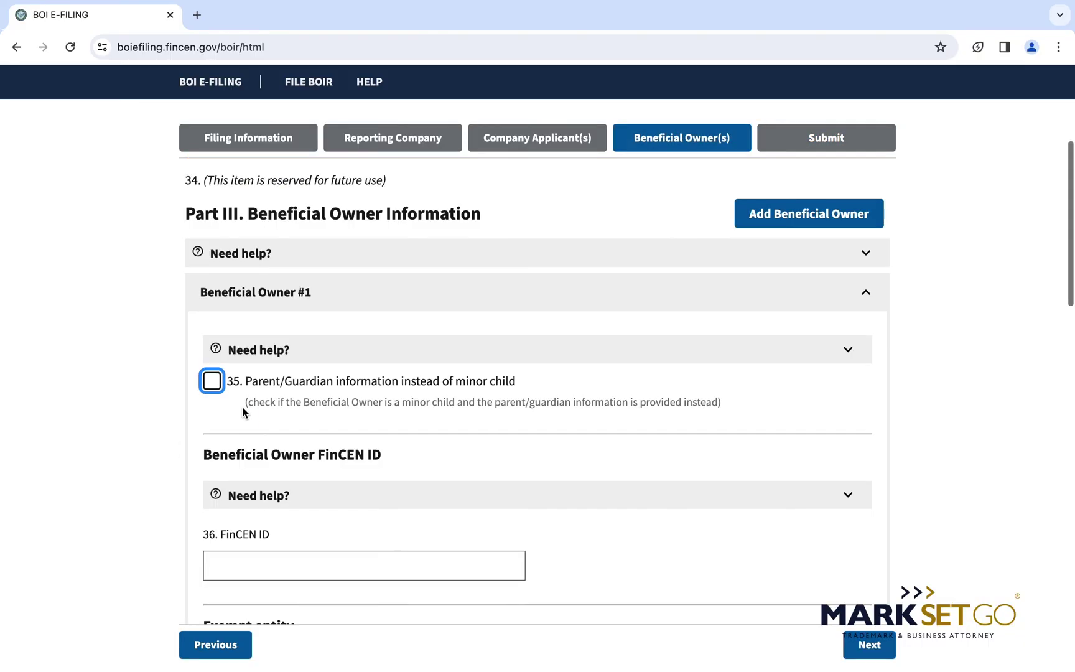
left_click(771, 228)
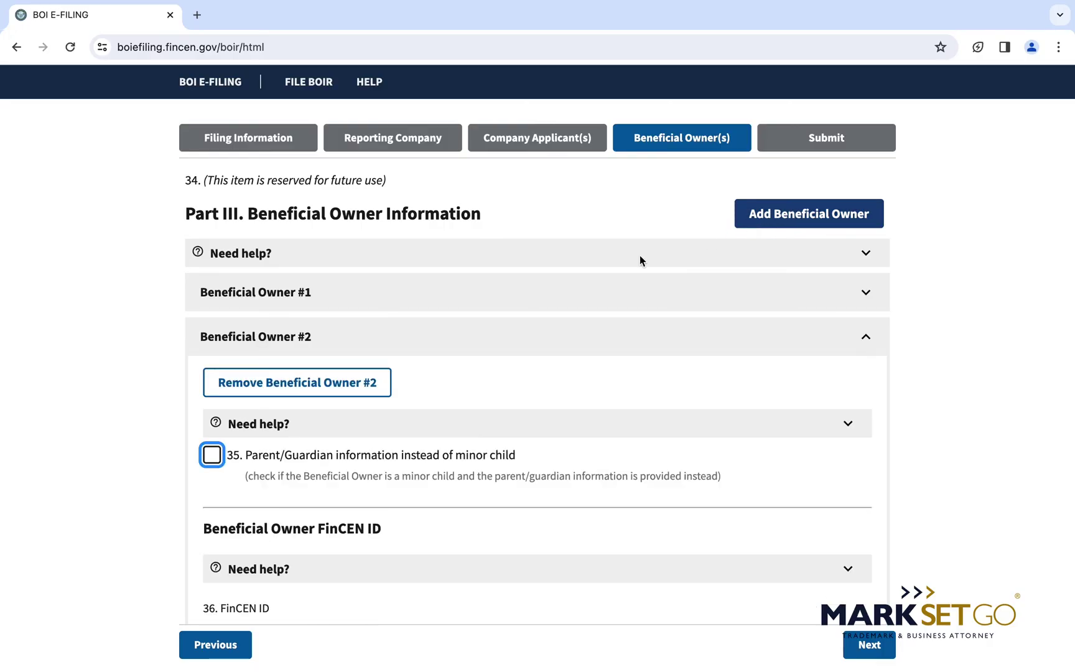
scroll(278, 436, "down", 2)
scroll(278, 432, "down", 10)
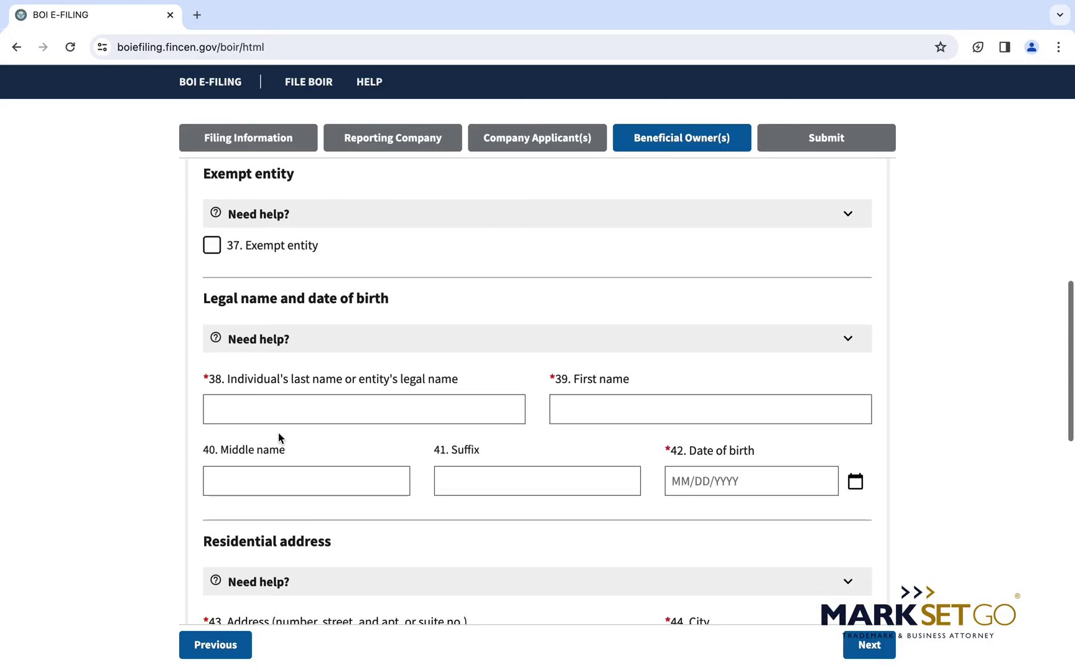
left_click(386, 301)
type("DOE")
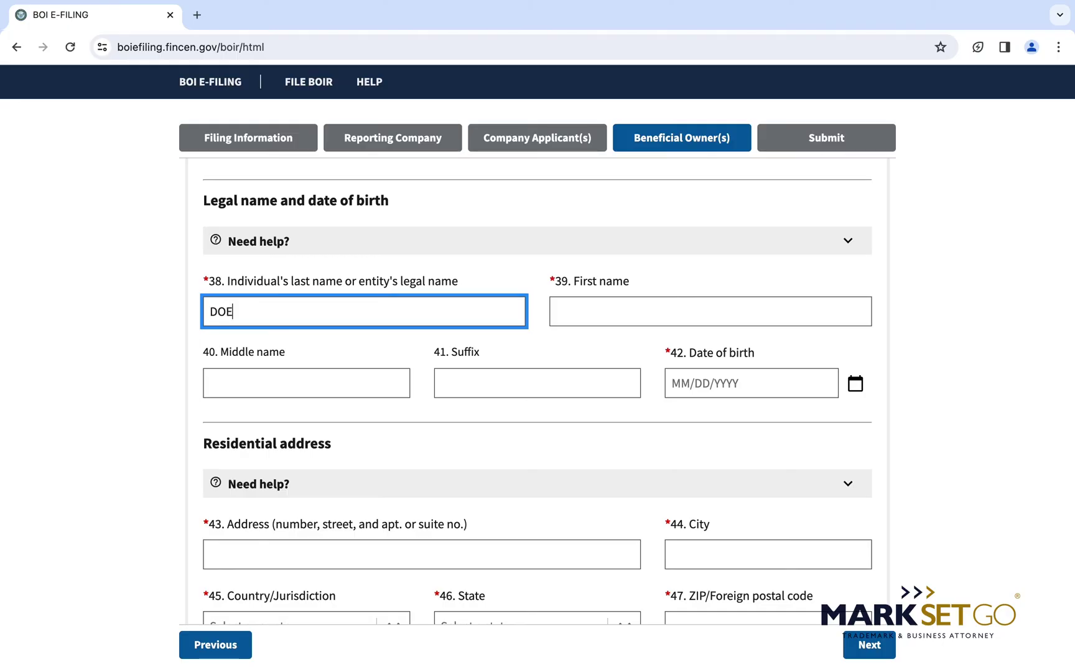
key("Tab")
type("JOHN")
key("Tab")
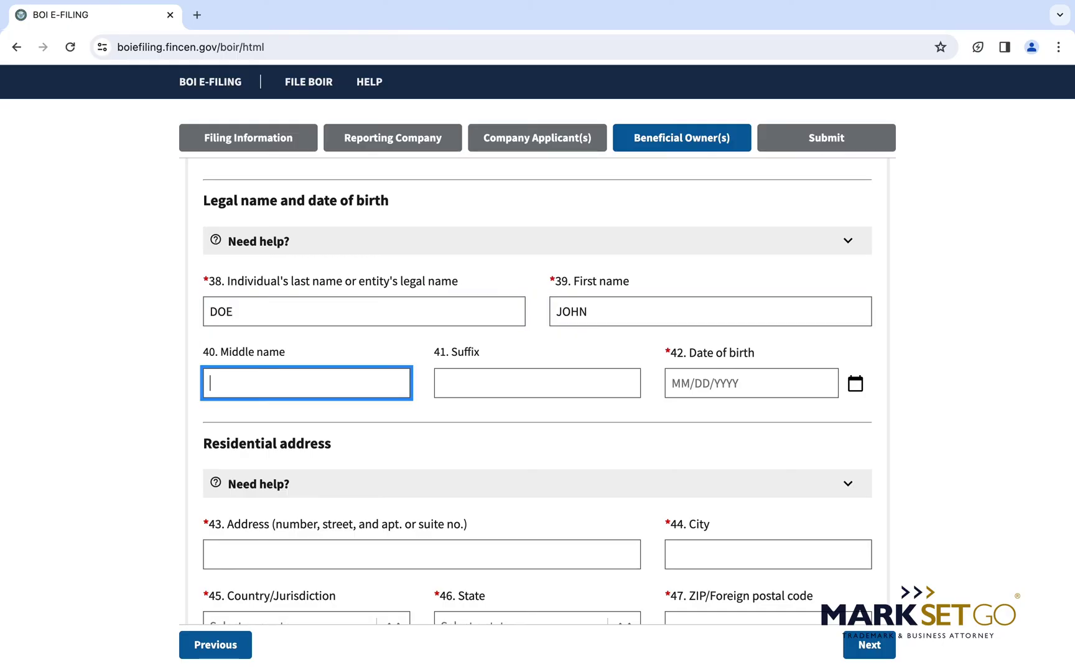
left_click(673, 386)
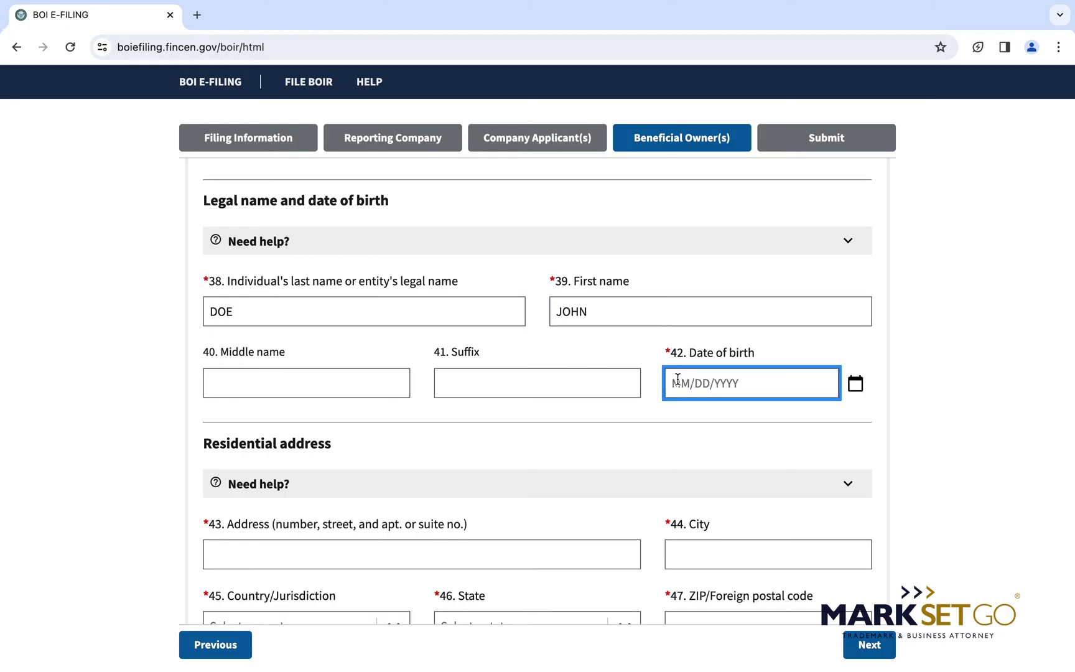
type("12/12/1990")
Enter the second owner's street address and the city Boston.
scroll(436, 377, "down", 3)
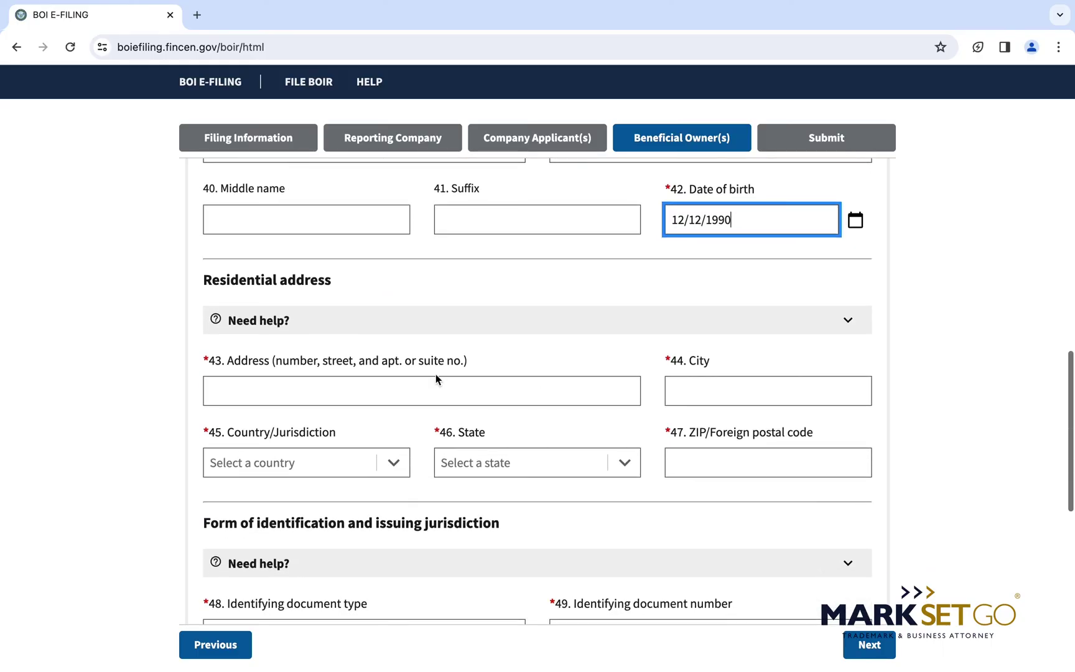
left_click(437, 381)
type("2")
key("BackSpace")
type("123 ")
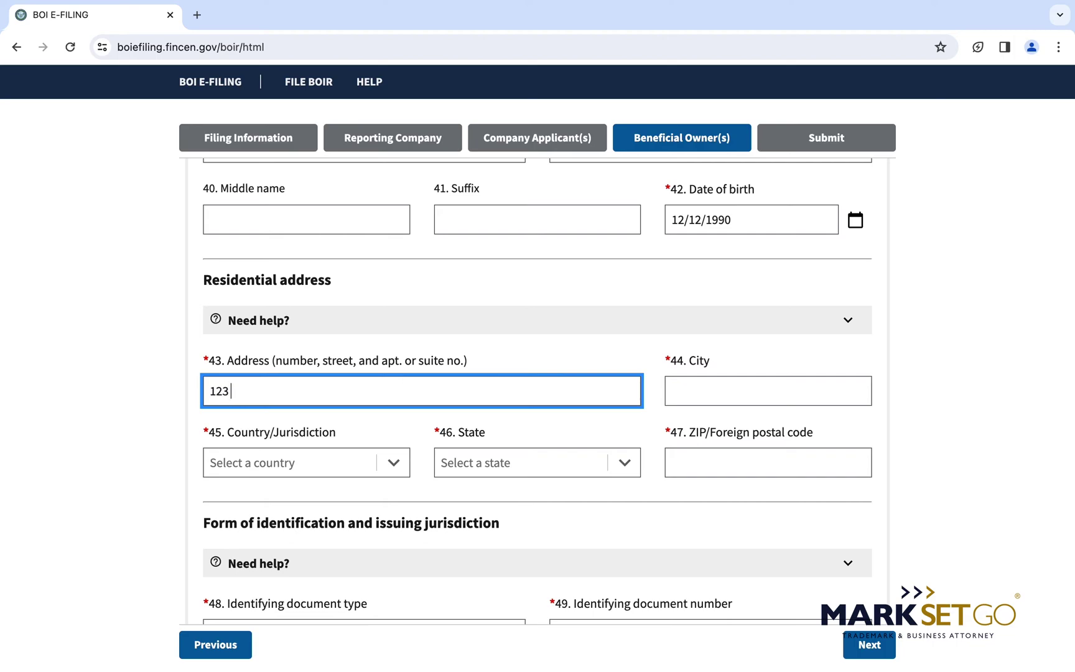
type("MAIN STREET, APT 100")
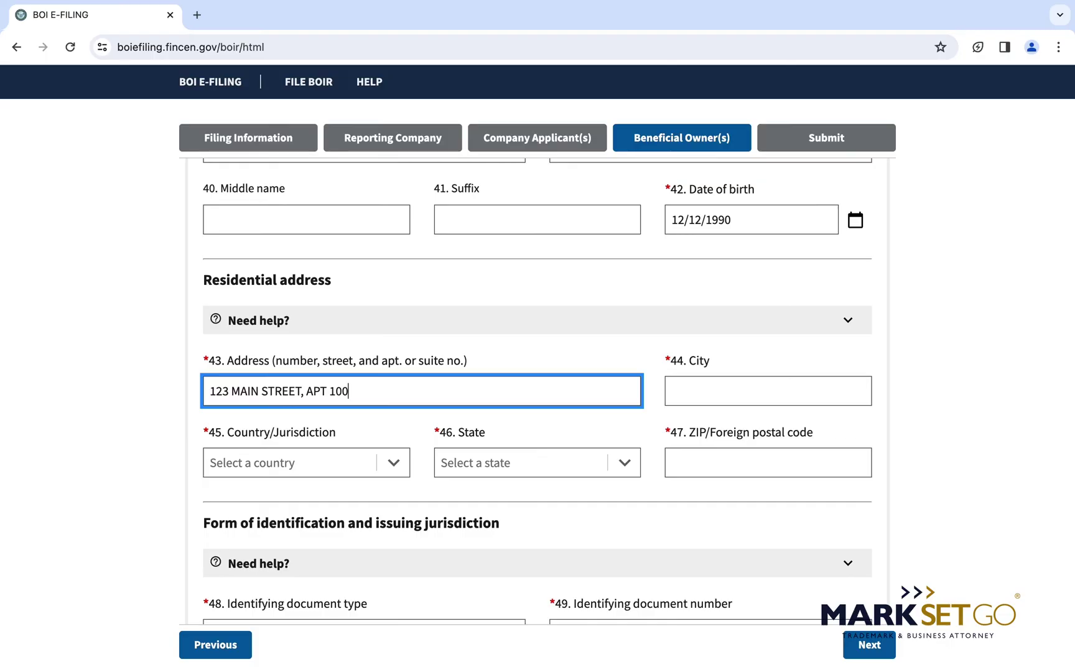
key("Tab")
type("BOSTON")
Set the residence country to United States of America and the state to Massachusetts, and enter the ZIP code.
key("Tab")
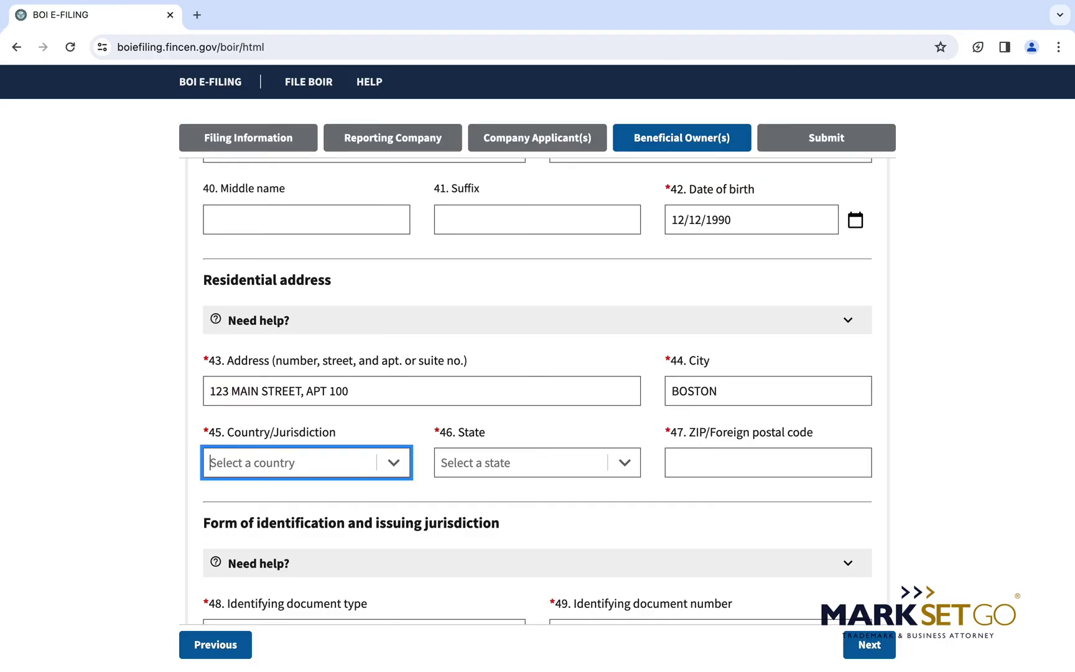
type("UNI")
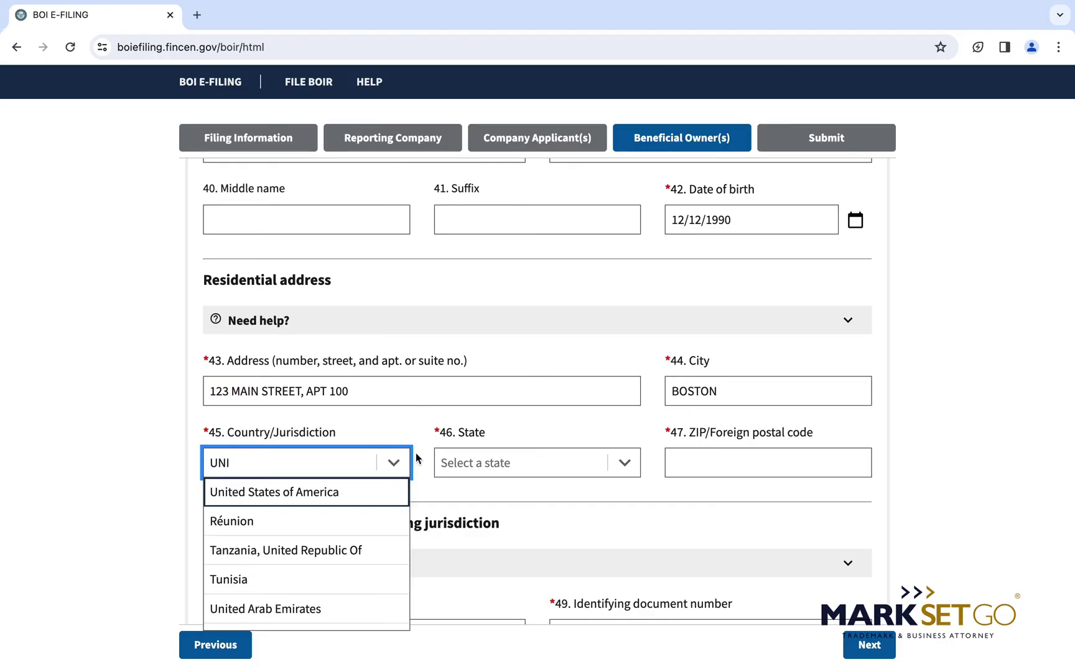
left_click(372, 487)
key("Tab")
type("MAS")
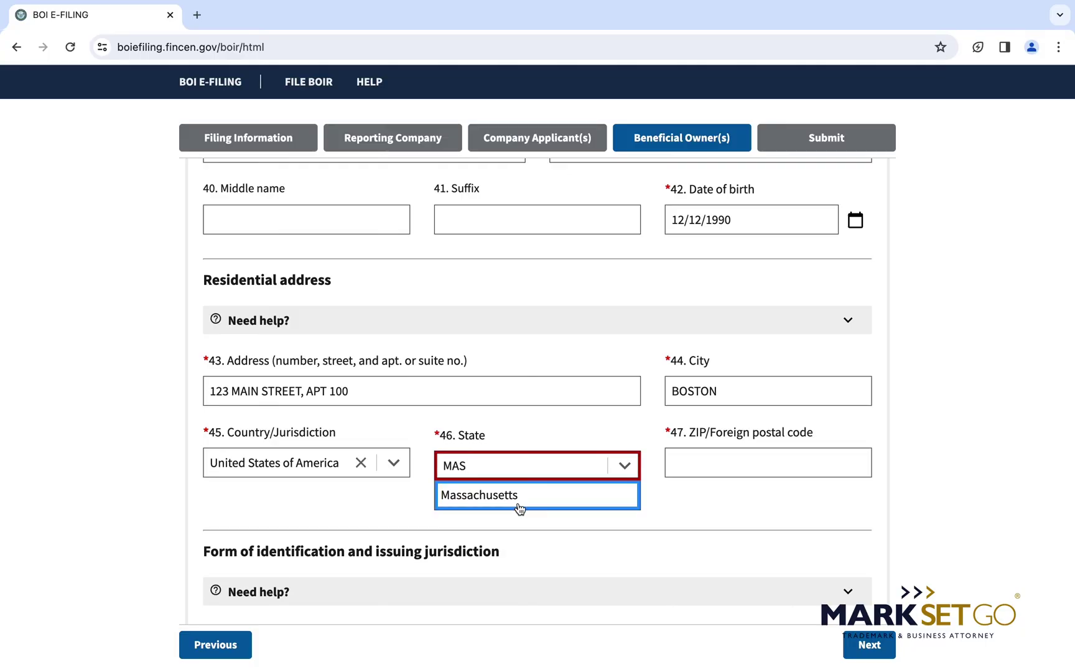
left_click(511, 496)
left_click(733, 458)
type("02110")
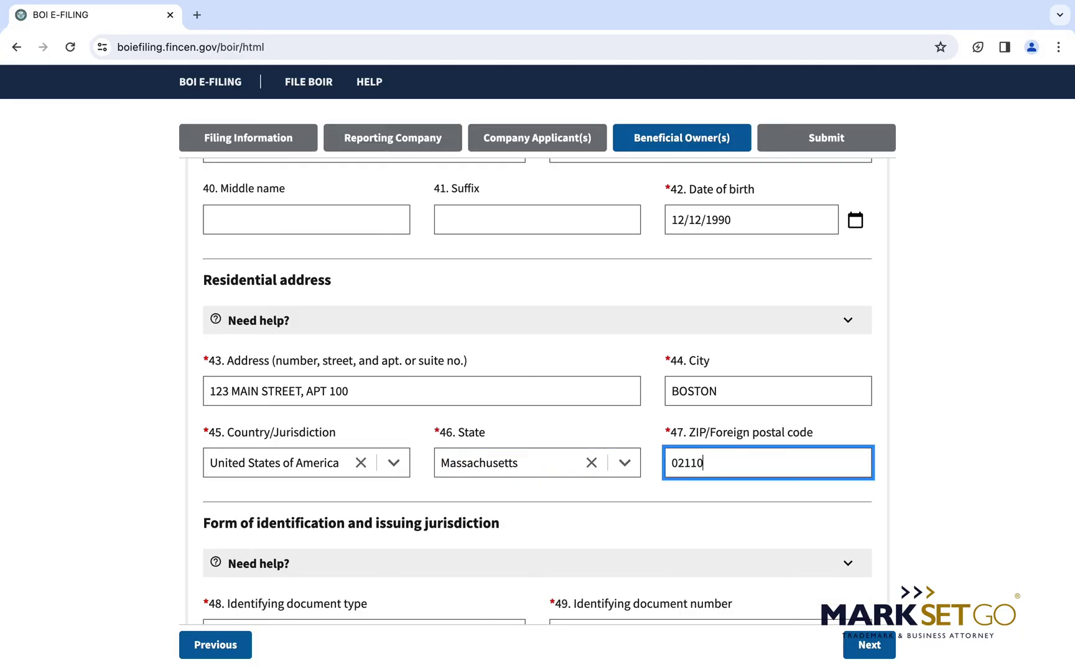
scroll(541, 330, "down", 5)
left_click(509, 307)
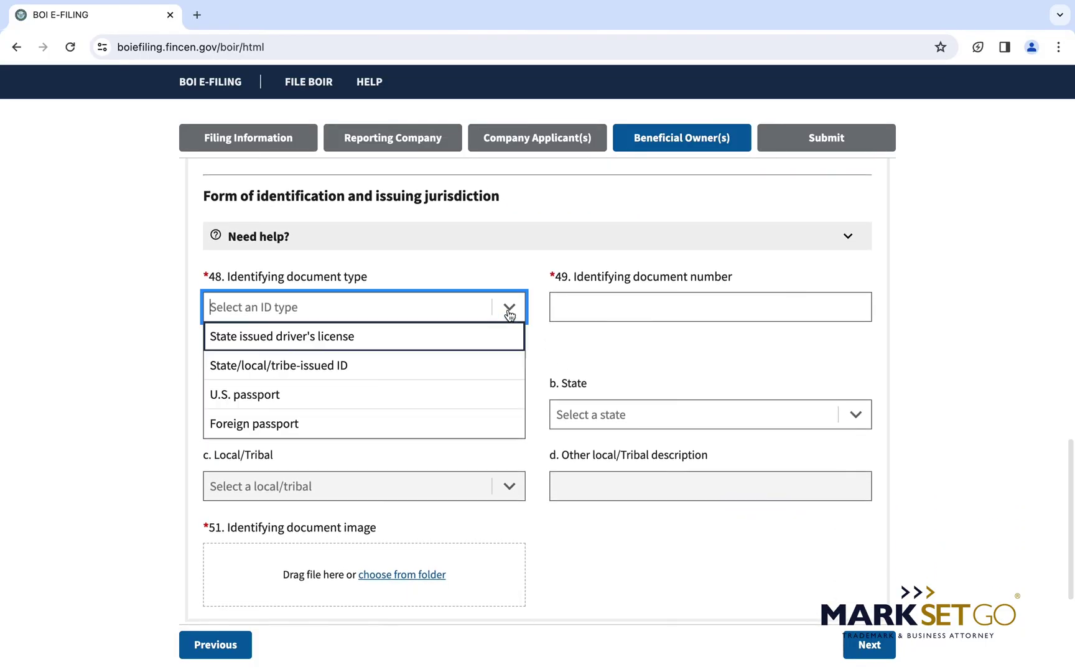
Set the ID to a State issued driver's license with its document number, issued in United States of America, Massachusetts.
left_click(404, 344)
left_click(622, 320)
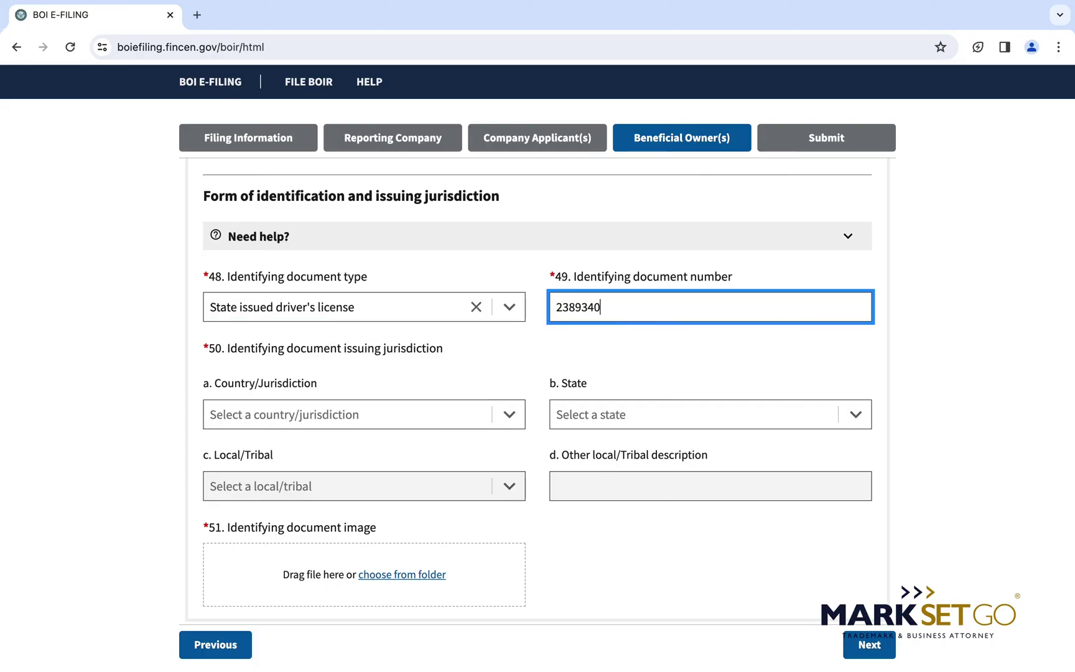
left_click(459, 414)
type("UNI")
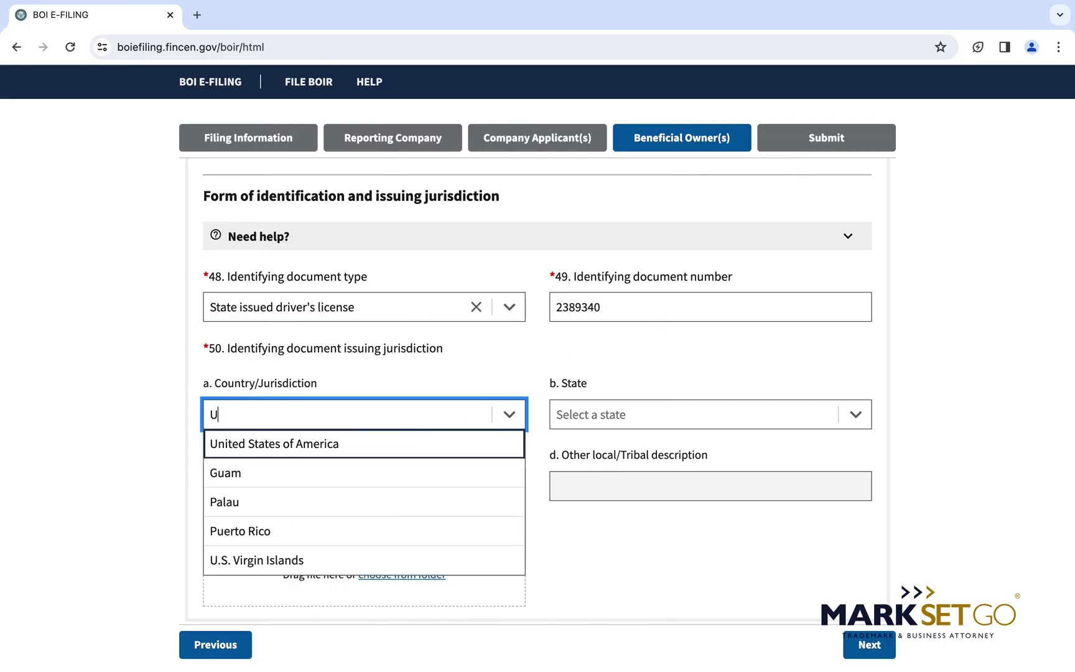
left_click(446, 450)
left_click(607, 410)
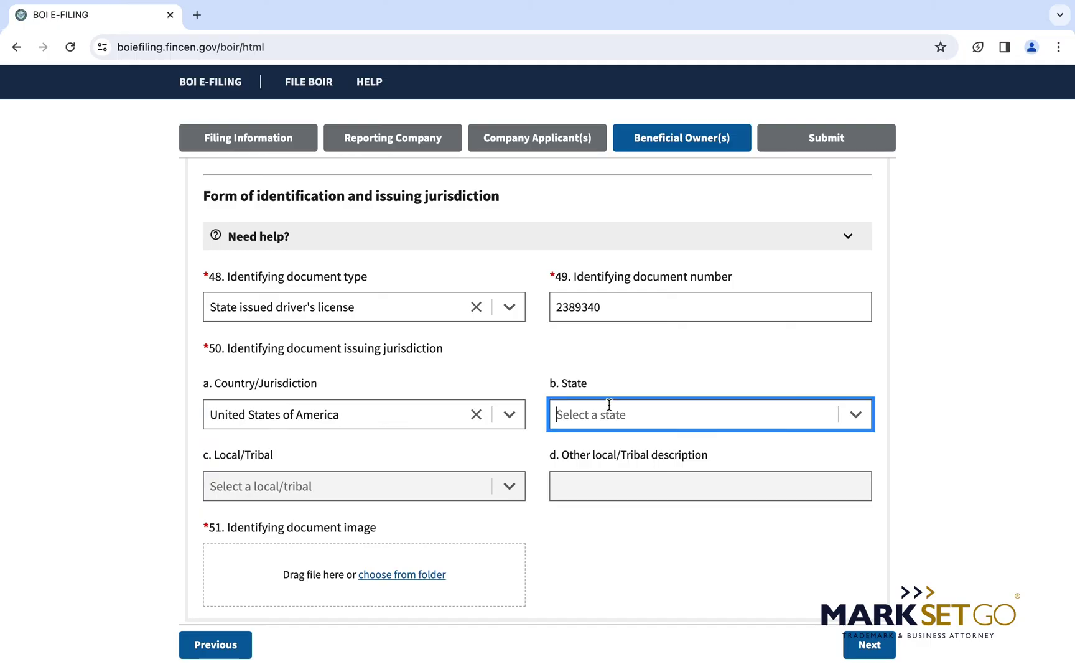
type("MAS")
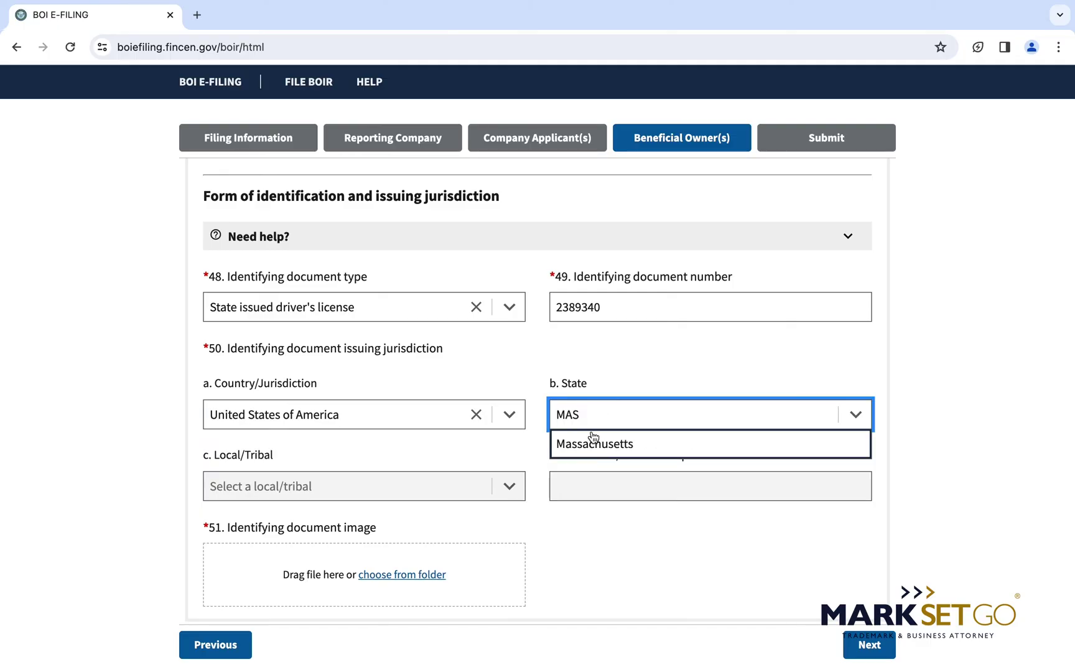
left_click(592, 440)
Attach the LICENSE image as the ID document and continue to the Submit step.
scroll(588, 449, "down", 3)
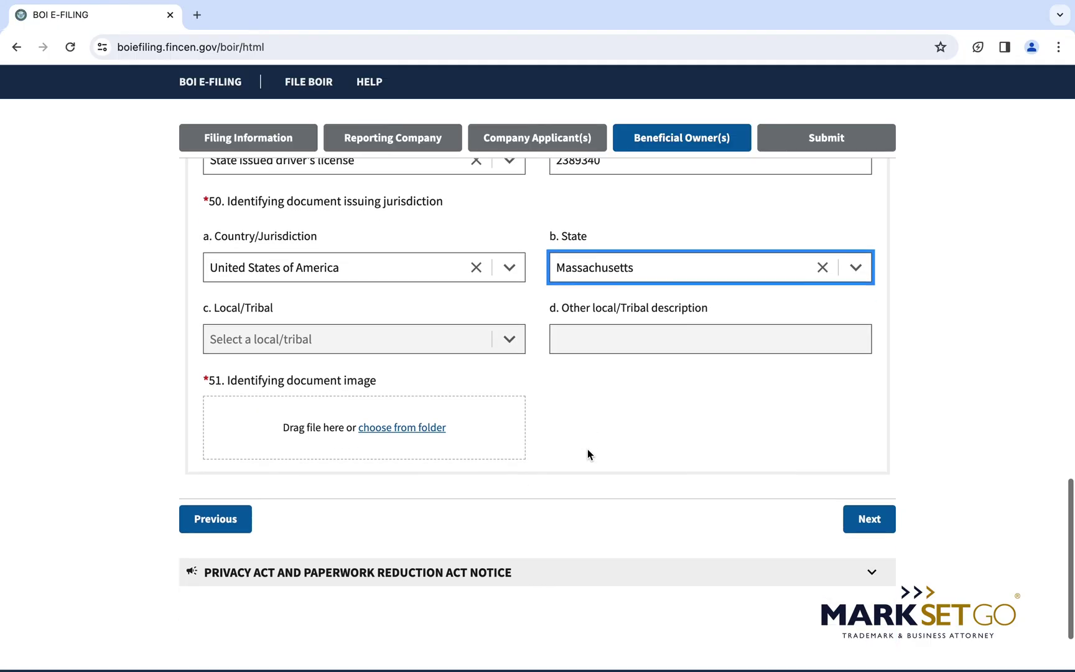
left_click(405, 427)
double_click(436, 356)
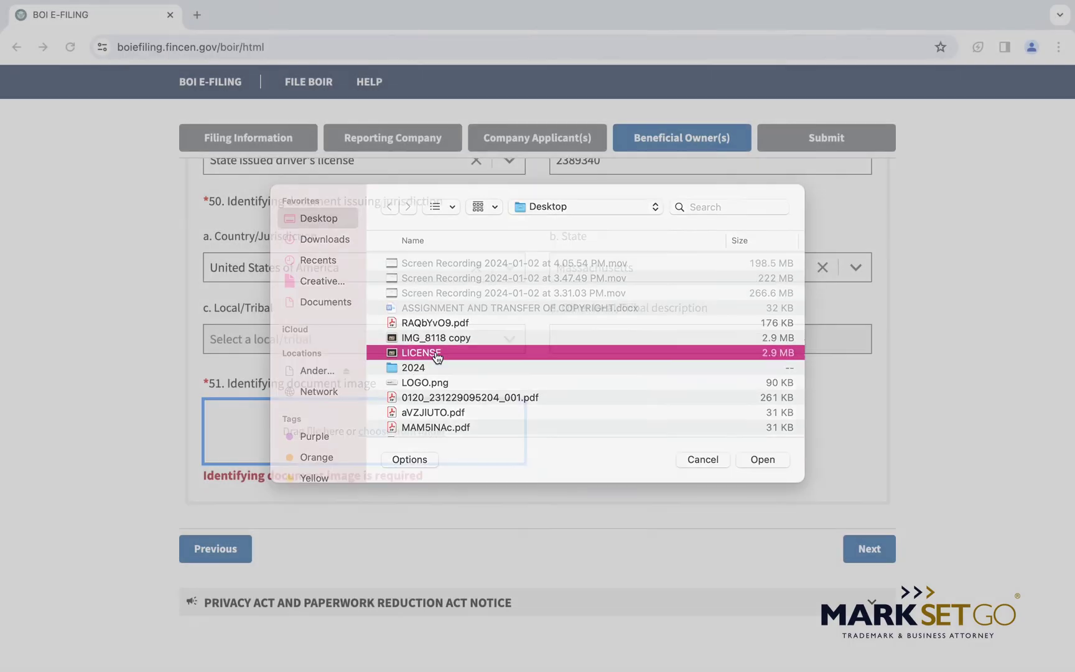
left_click(869, 500)
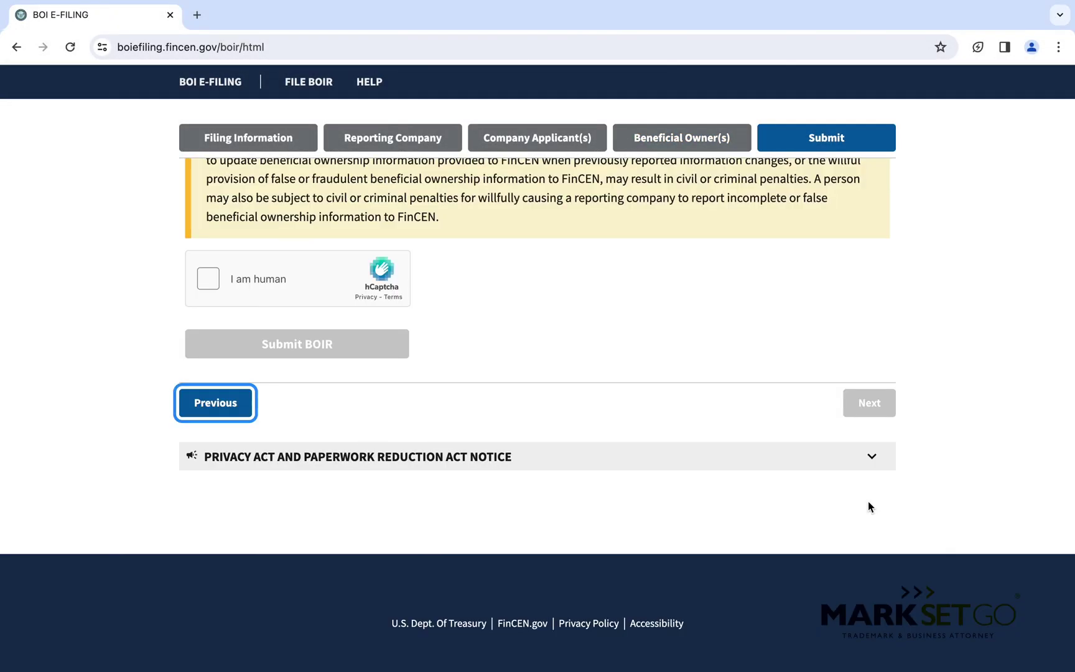
Enter the submitter's company e-mail address and repeat it in Confirm Email.
mouse_move(811, 670)
scroll(650, 359, "up", 10)
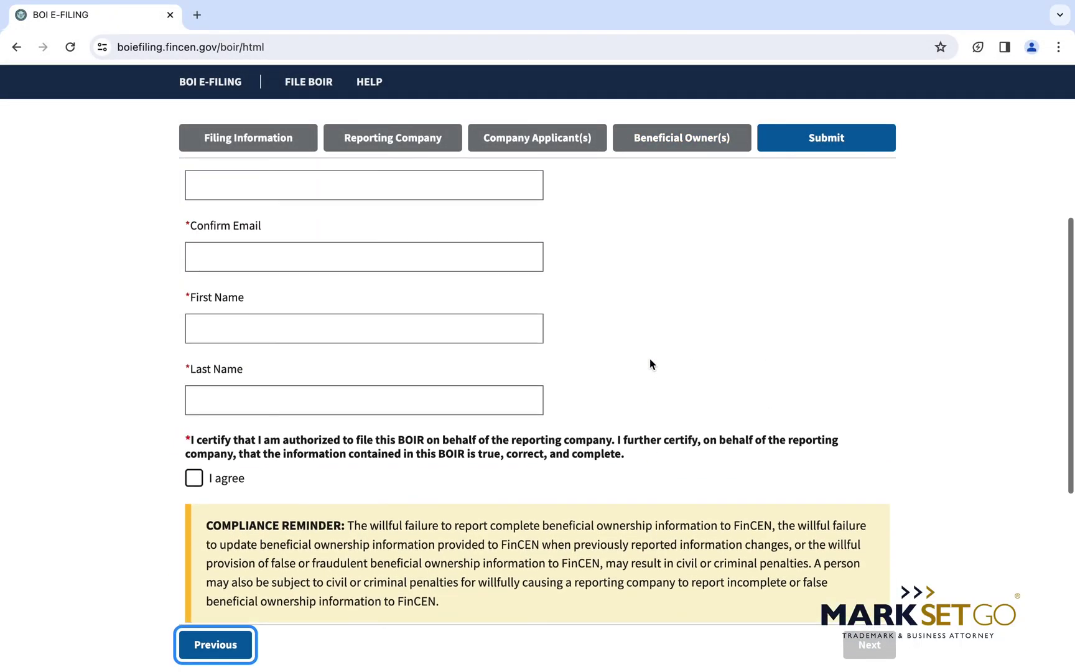
scroll(649, 360, "up", 2)
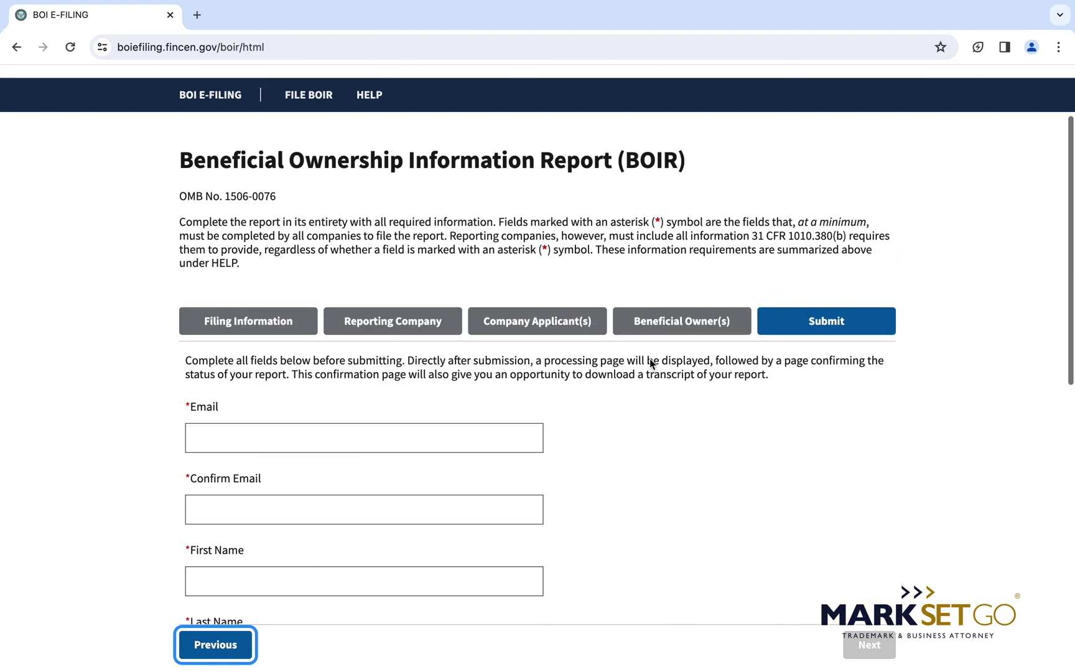
scroll(650, 360, "down", 3)
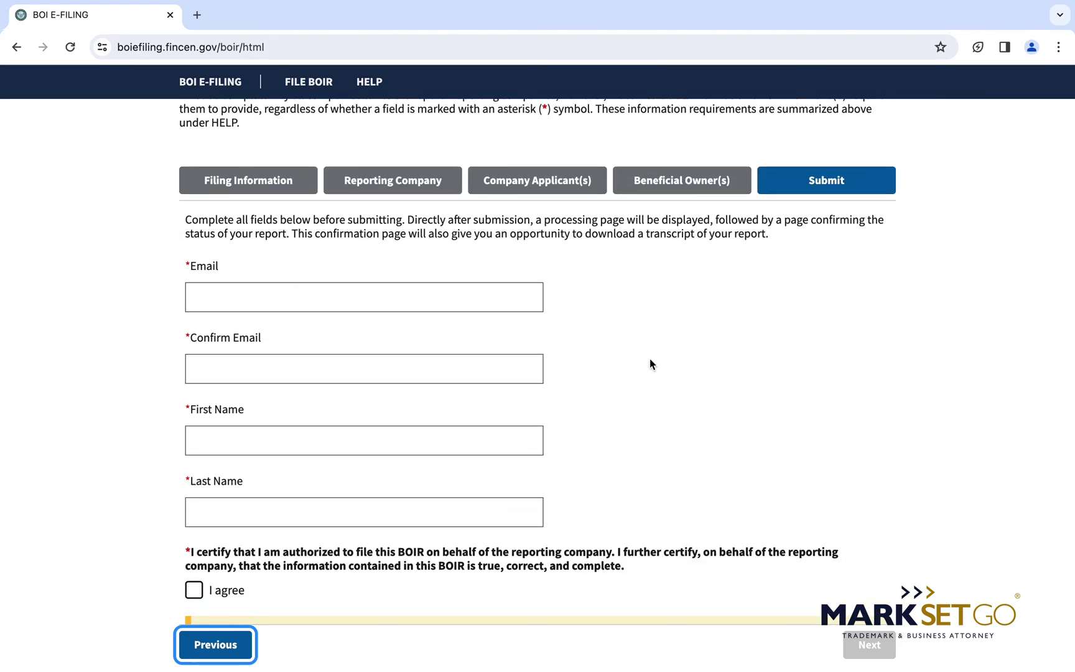
scroll(650, 364, "down", 1)
left_click(314, 256)
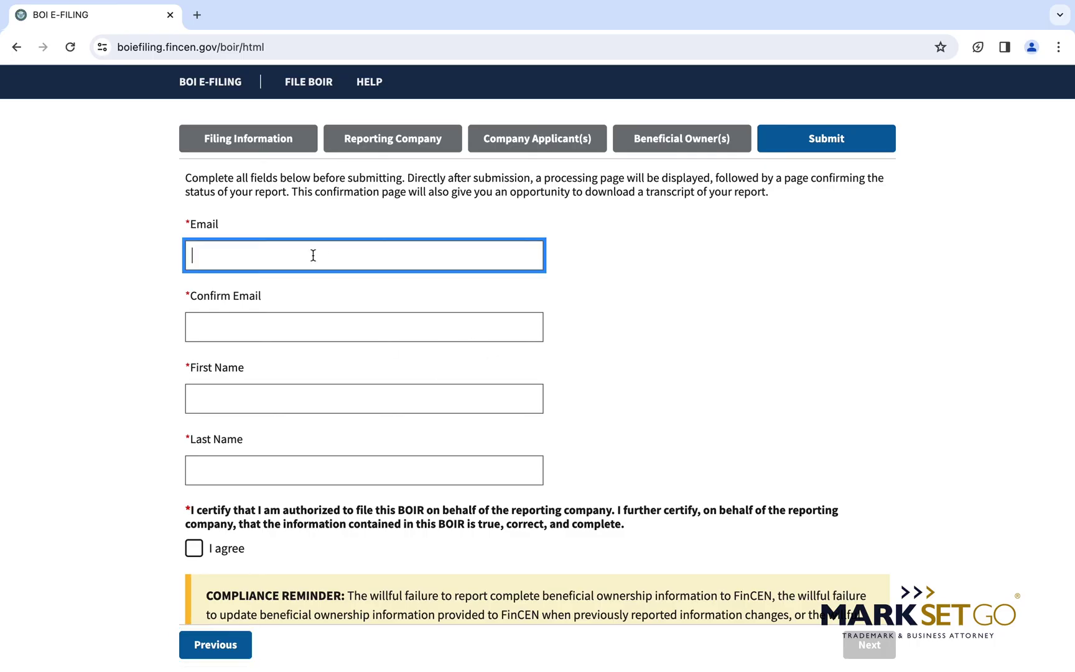
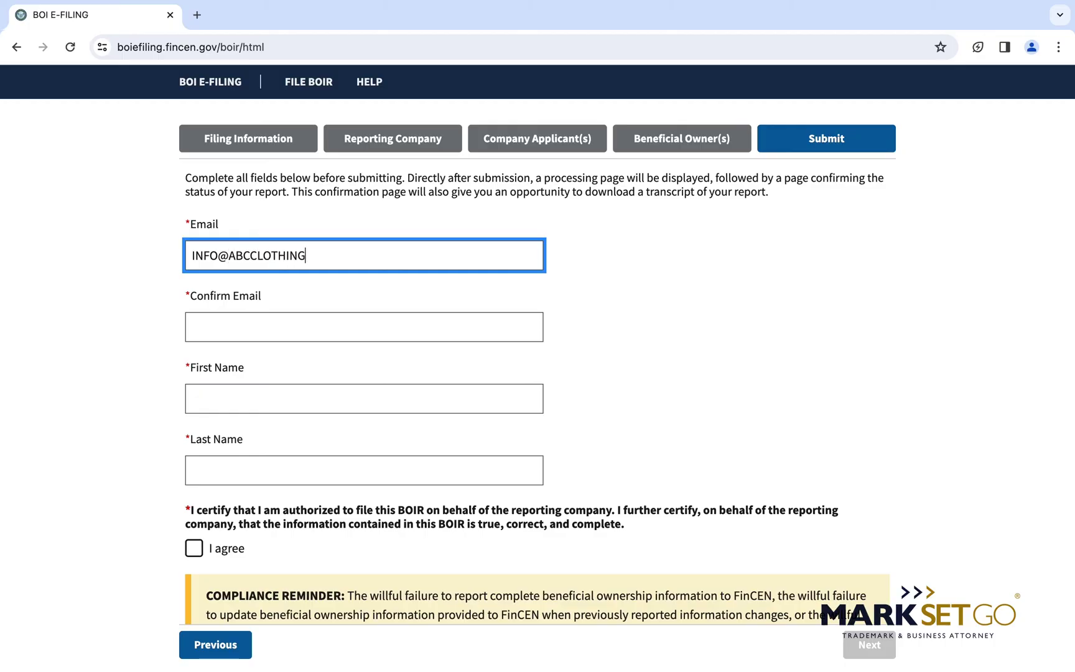
left_click(280, 330)
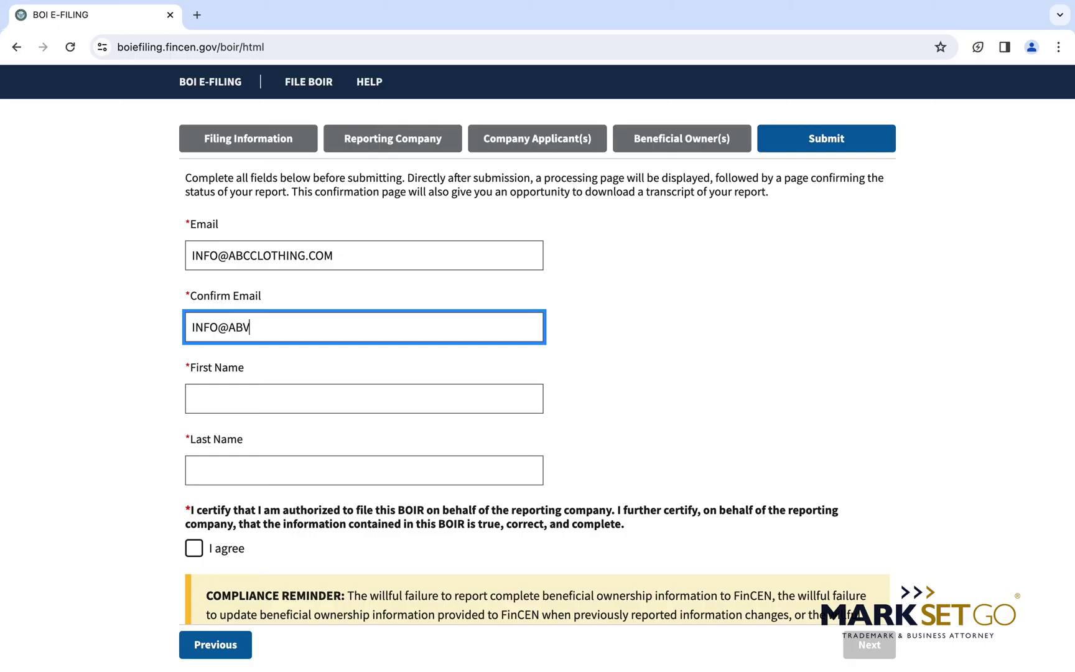
Fill in the submitter's first and last name.
key("Tab")
type("JANE")
key("Tab")
type("DOE")
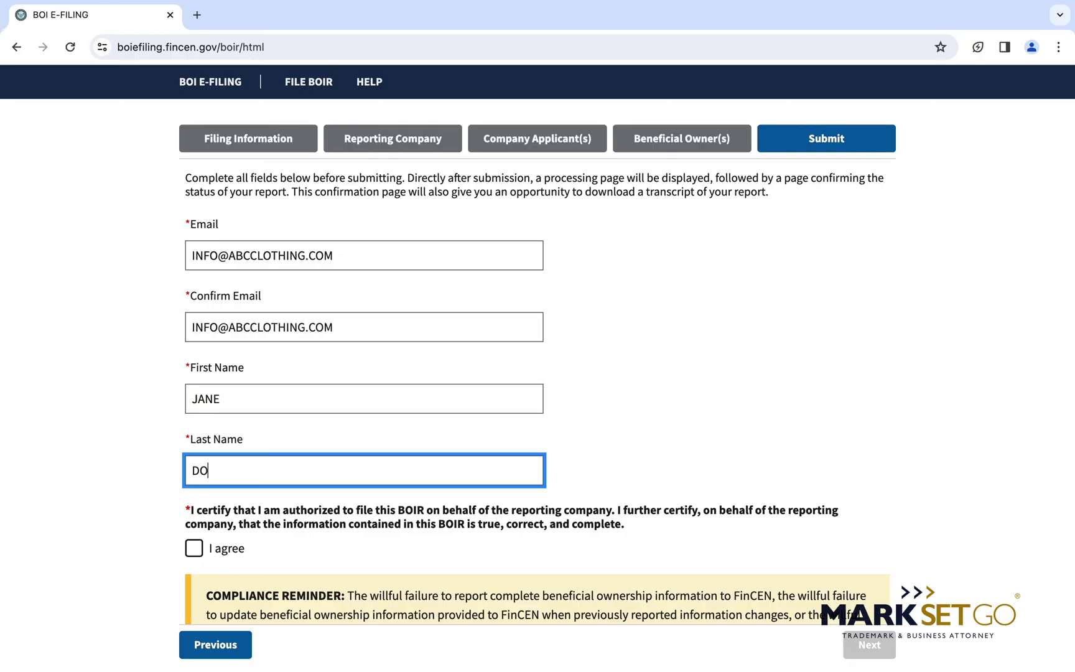
scroll(127, 298, "down", 5)
key("Tab")
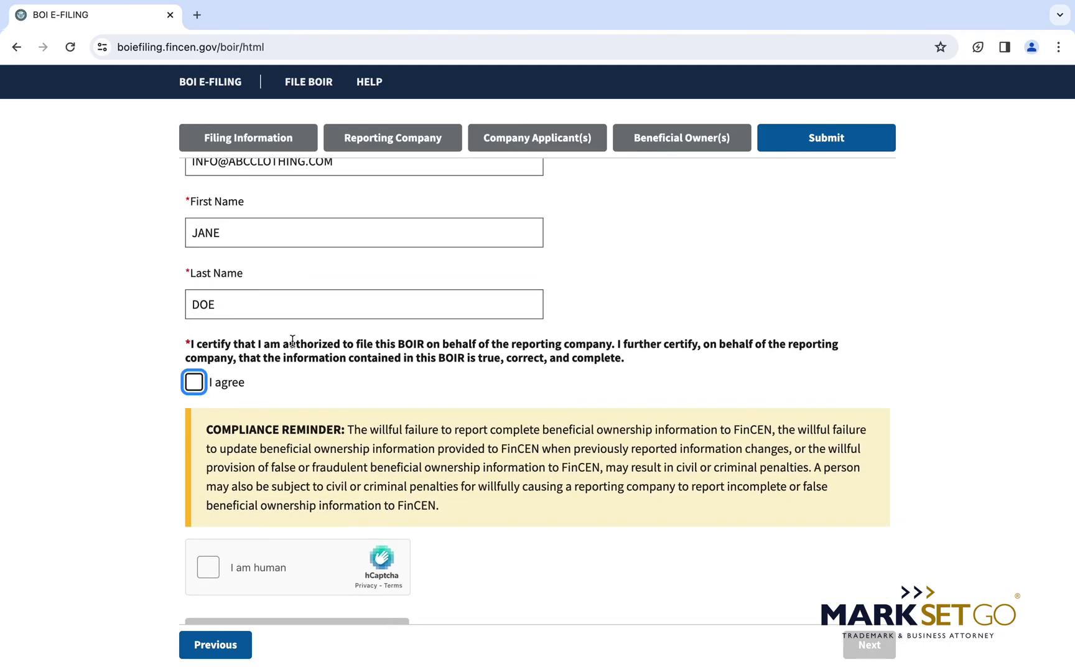
scroll(291, 342, "up", 1)
scroll(302, 343, "down", 2)
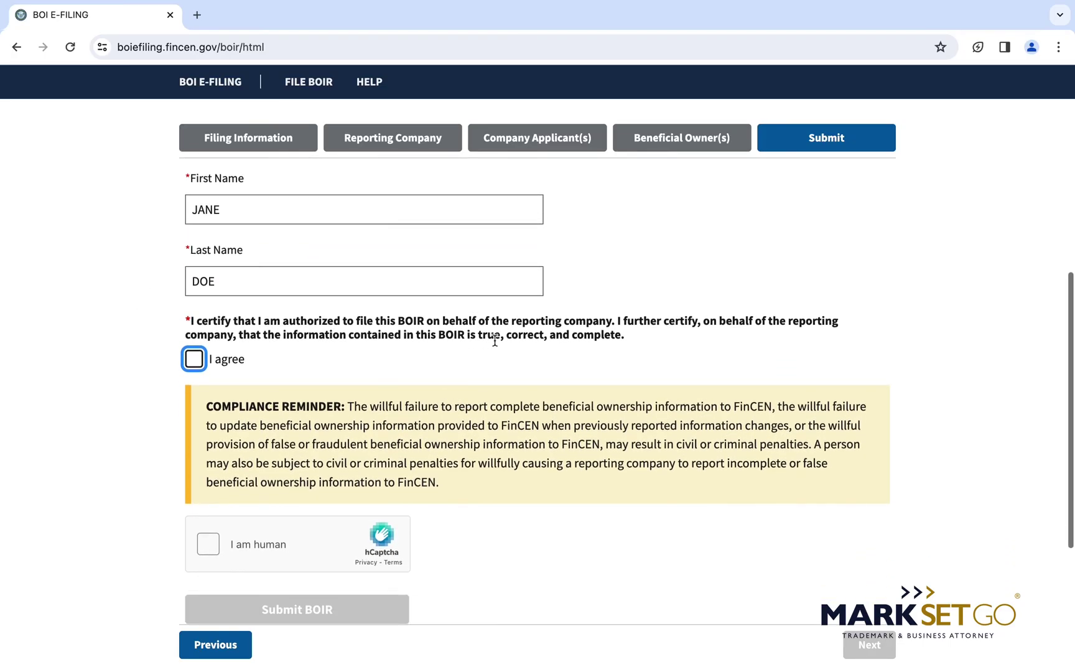
left_click_drag(190, 320, 605, 347)
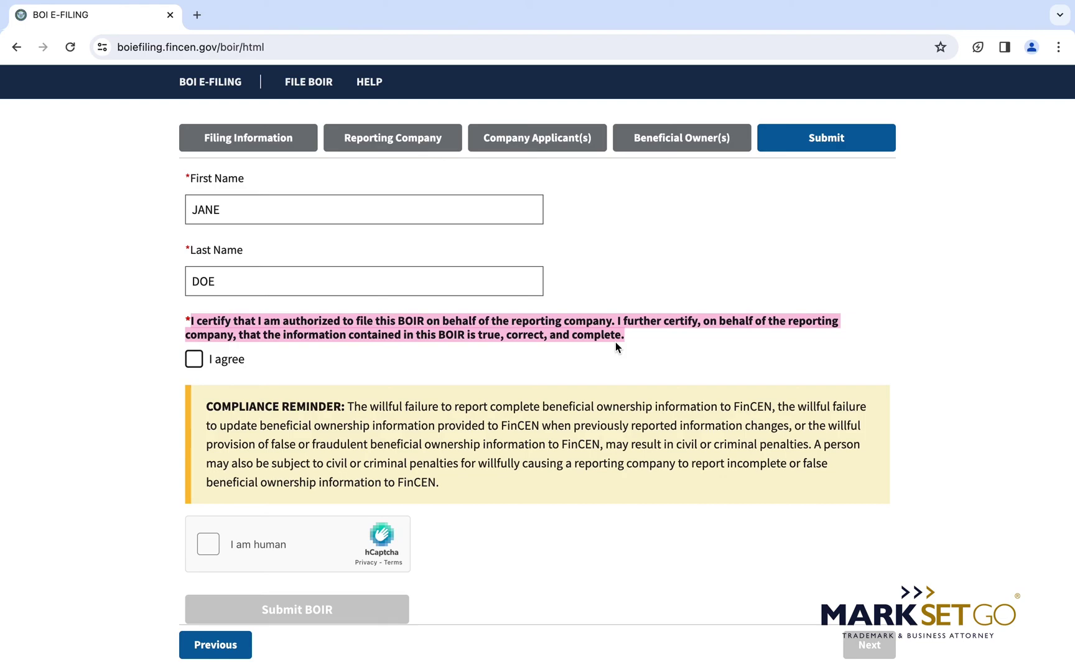
scroll(616, 346, "down", 2)
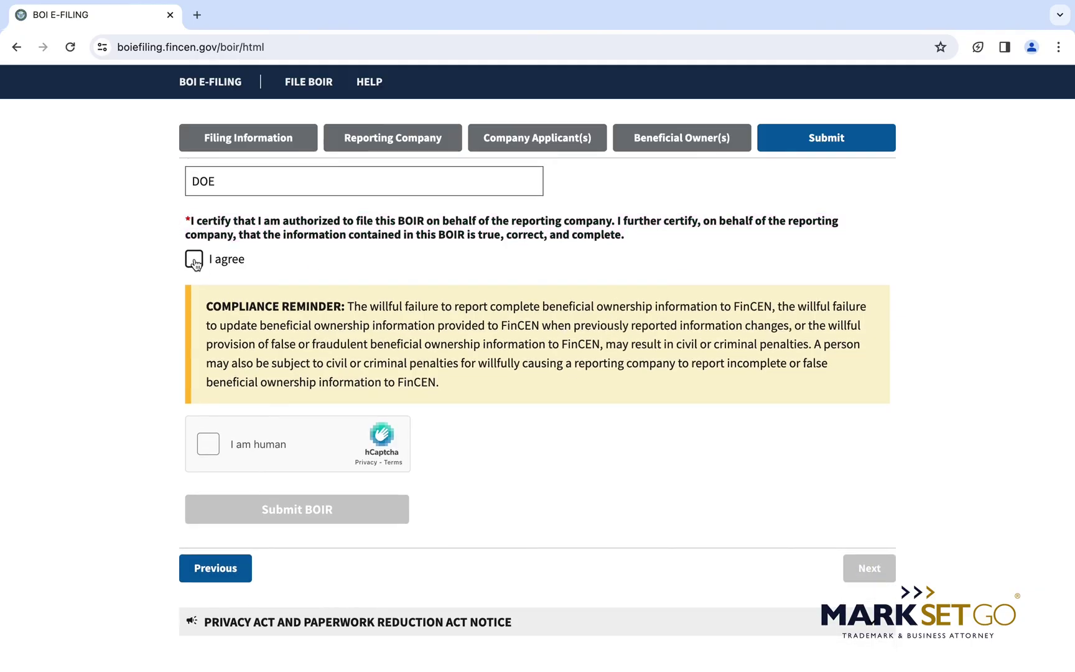
scroll(293, 386, "down", 1)
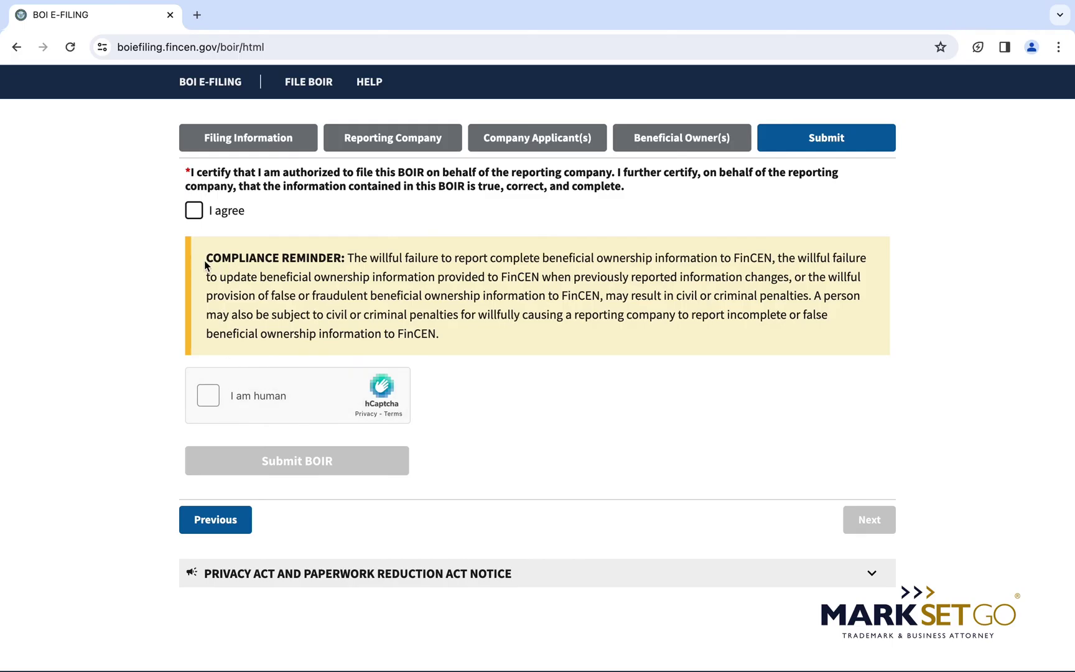
left_click_drag(205, 261, 481, 325)
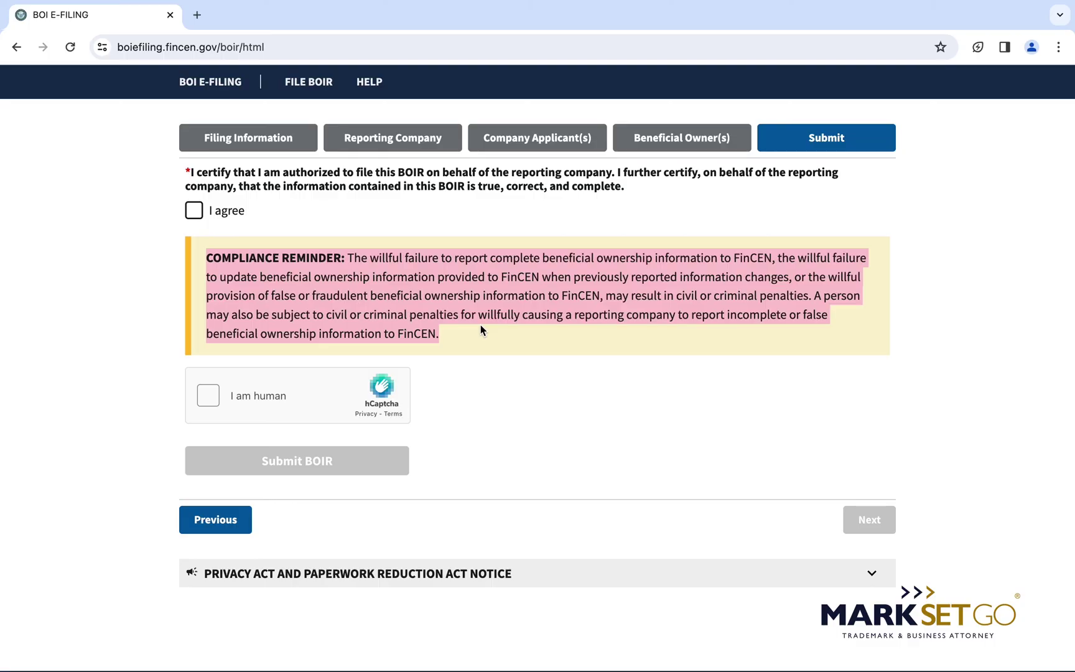
scroll(481, 329, "down", 1)
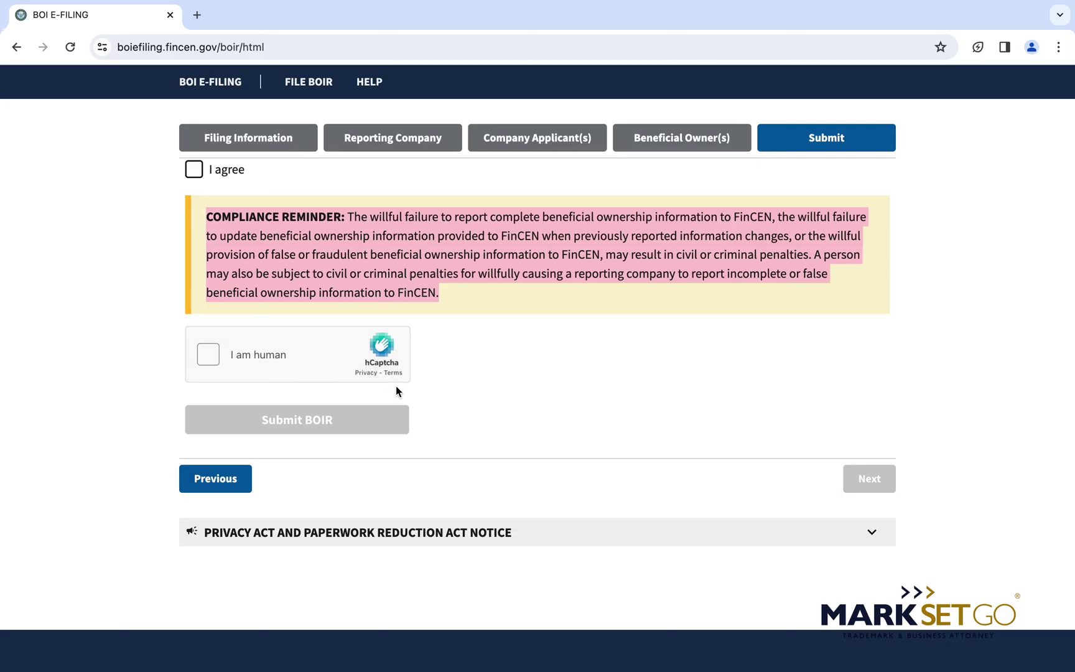
scroll(395, 390, "down", 1)
left_click(208, 327)
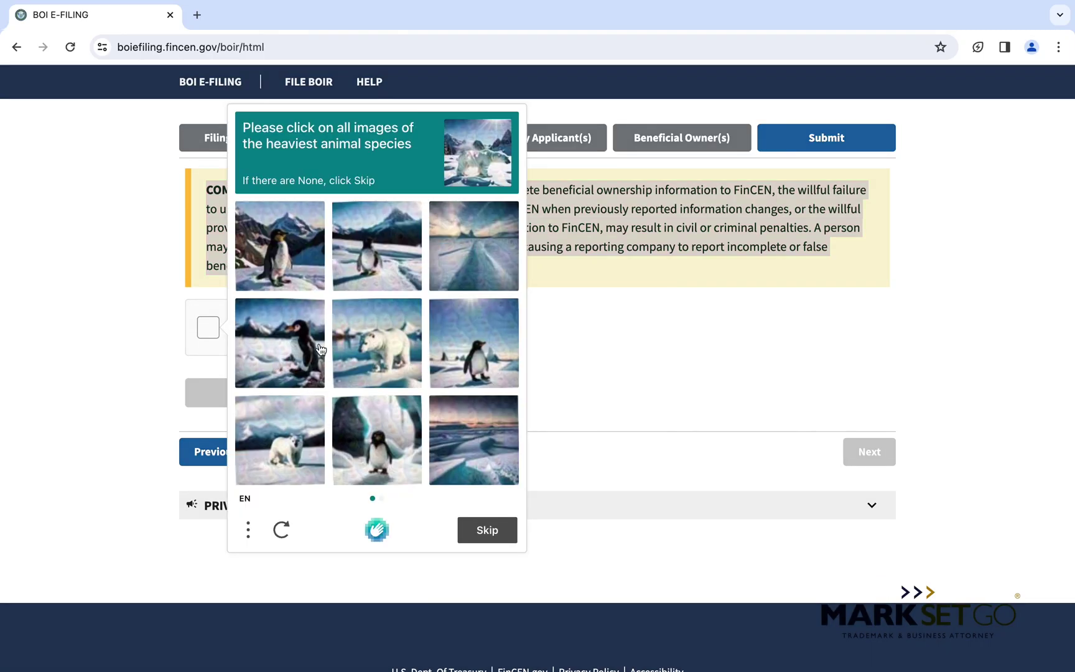
Select the polar bear tiles on both hCaptcha challenge pages and submit them for verification.
left_click(393, 360)
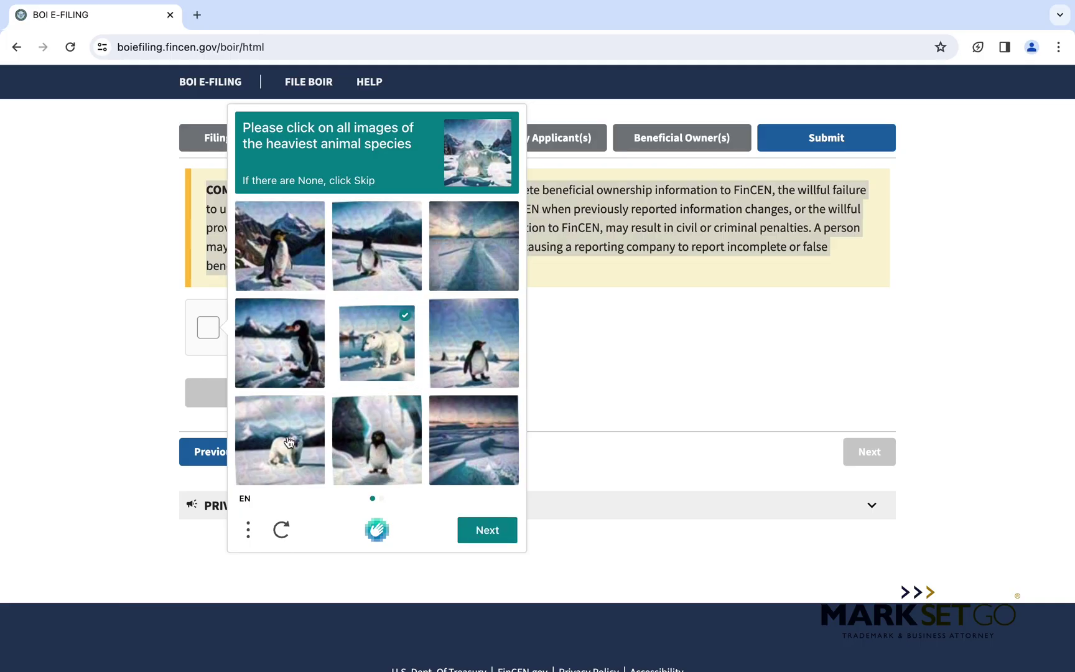
left_click(289, 441)
left_click(456, 262)
left_click(498, 461)
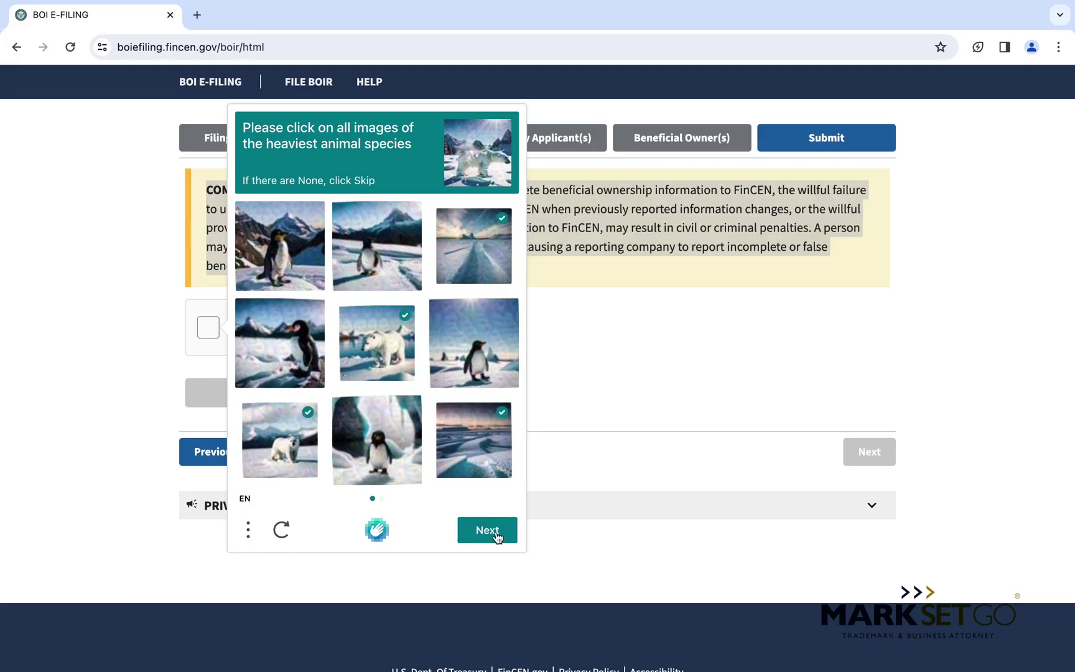
left_click(497, 537)
left_click(481, 344)
left_click(440, 437)
left_click(283, 418)
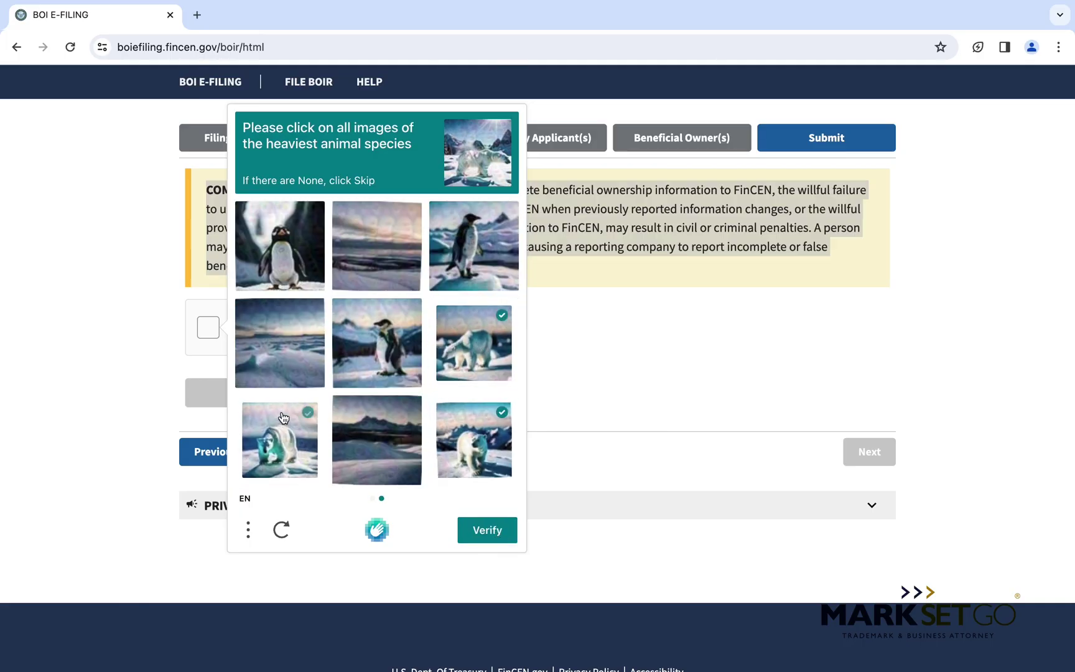
left_click(495, 535)
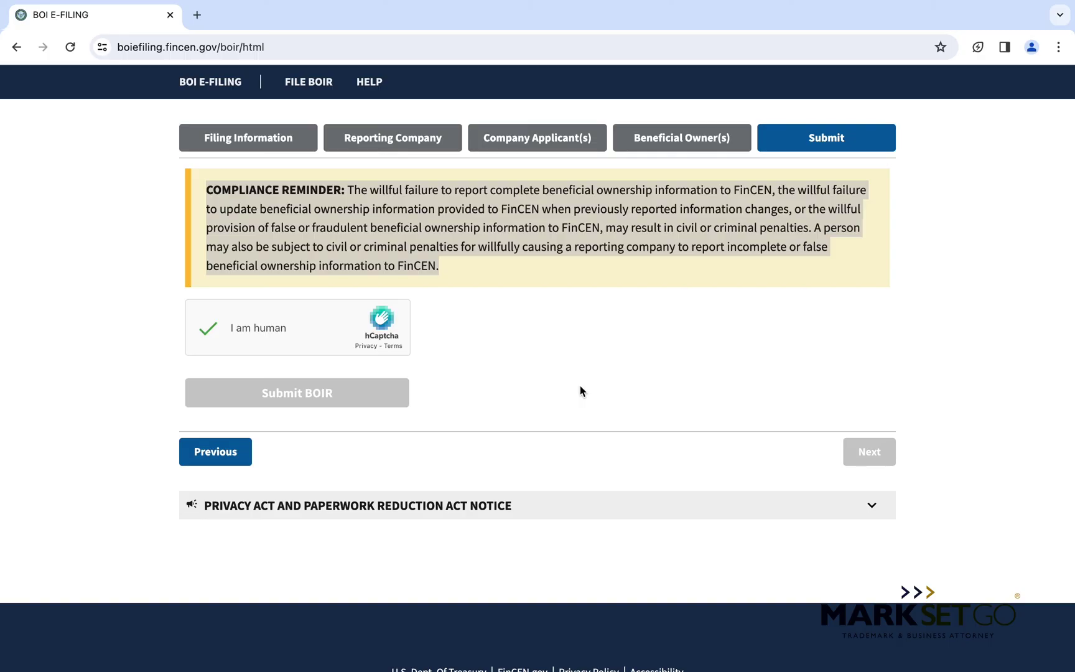
scroll(580, 391, "up", 15)
scroll(580, 390, "down", 5)
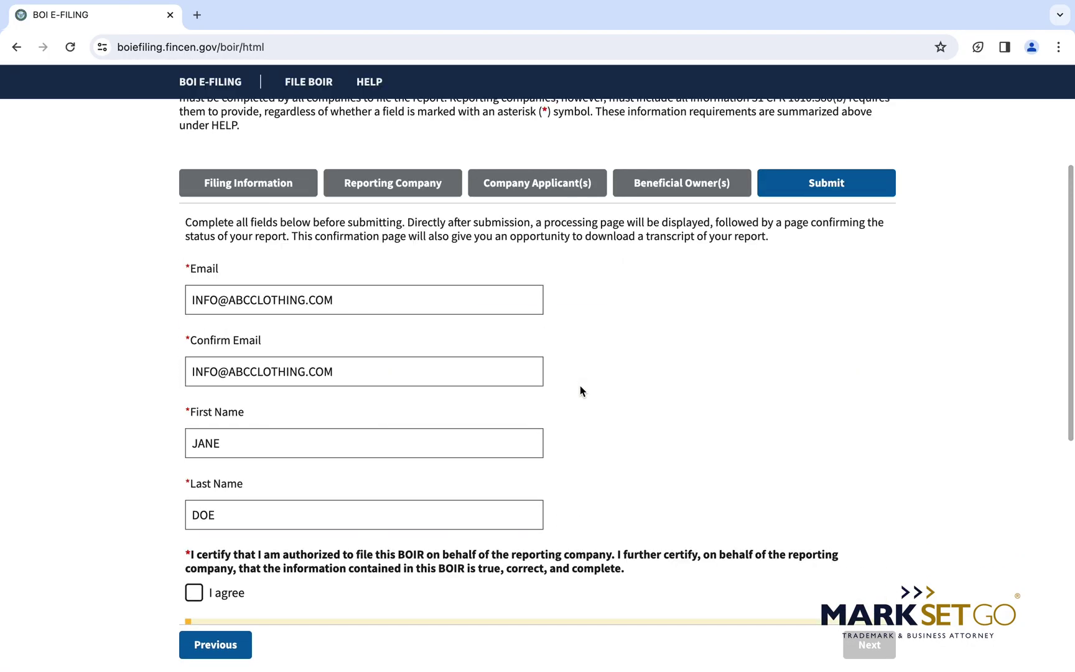